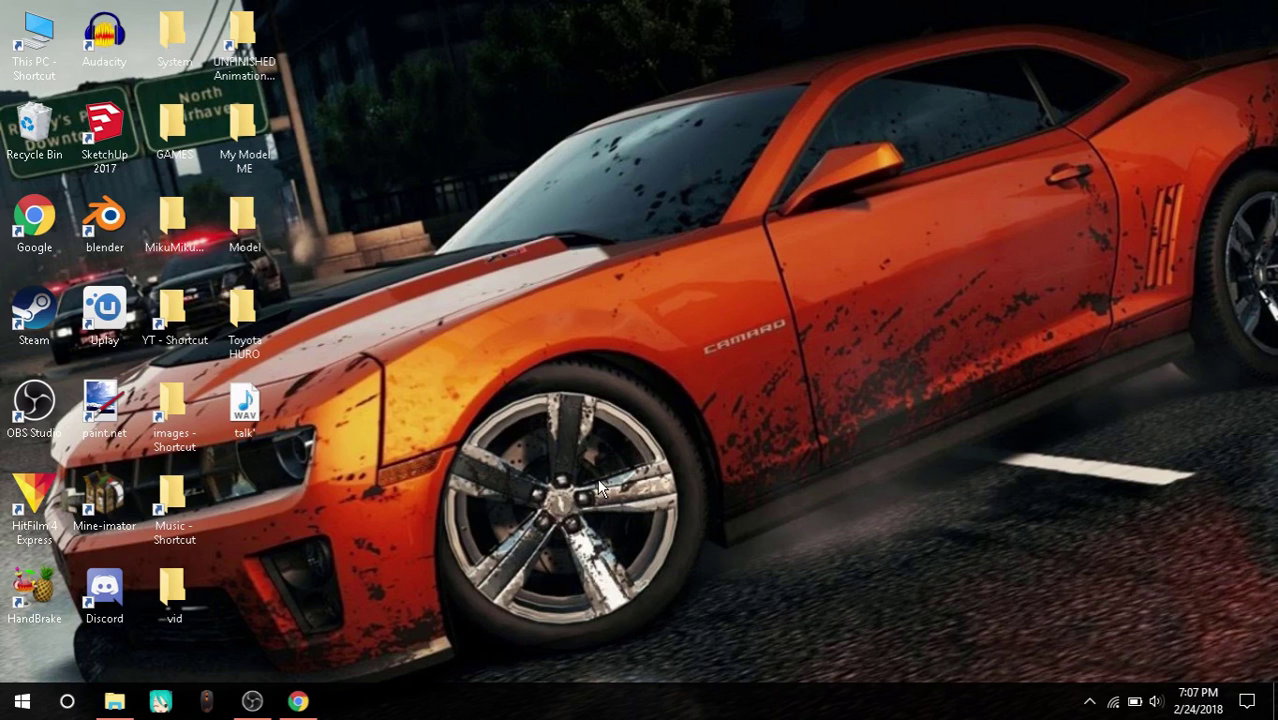
# Scroll to the Face And Lips download entry on the moggproject site, then close Chrome
pyautogui.click(298, 701)
pyautogui.scroll(-3, 686, 297)
pyautogui.scroll(-1, 686, 297)
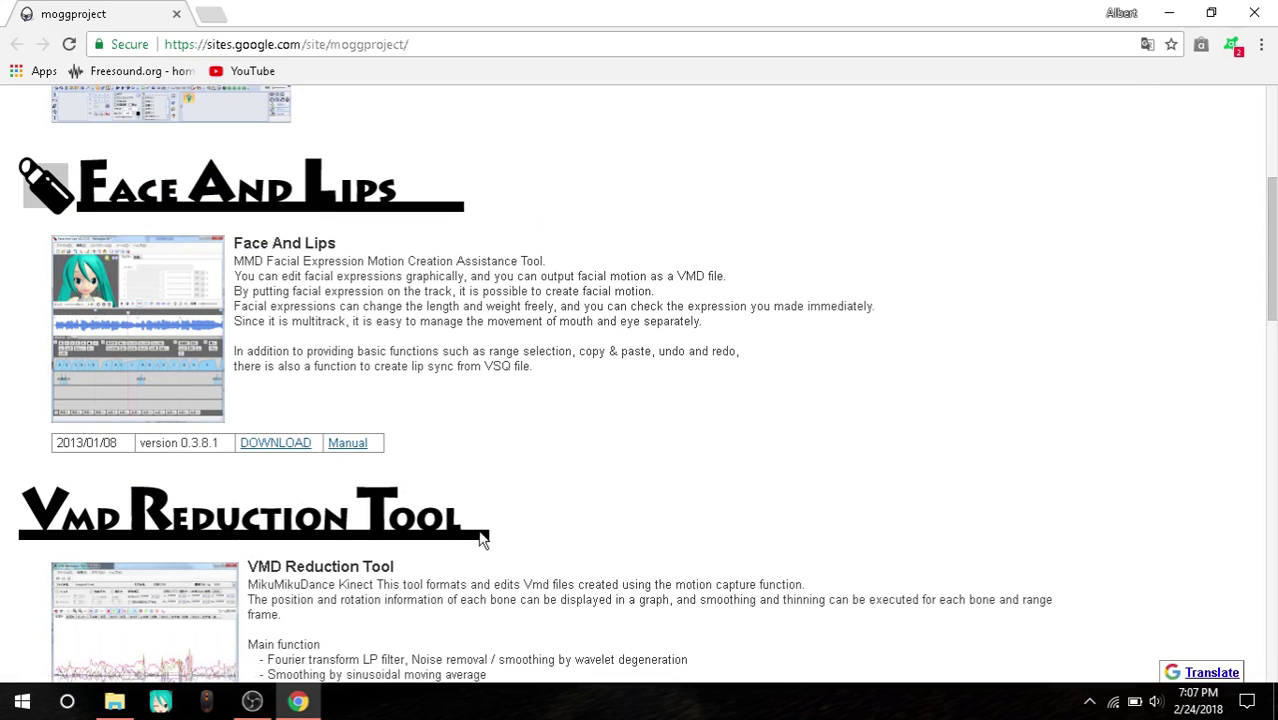
pyautogui.click(1254, 12)
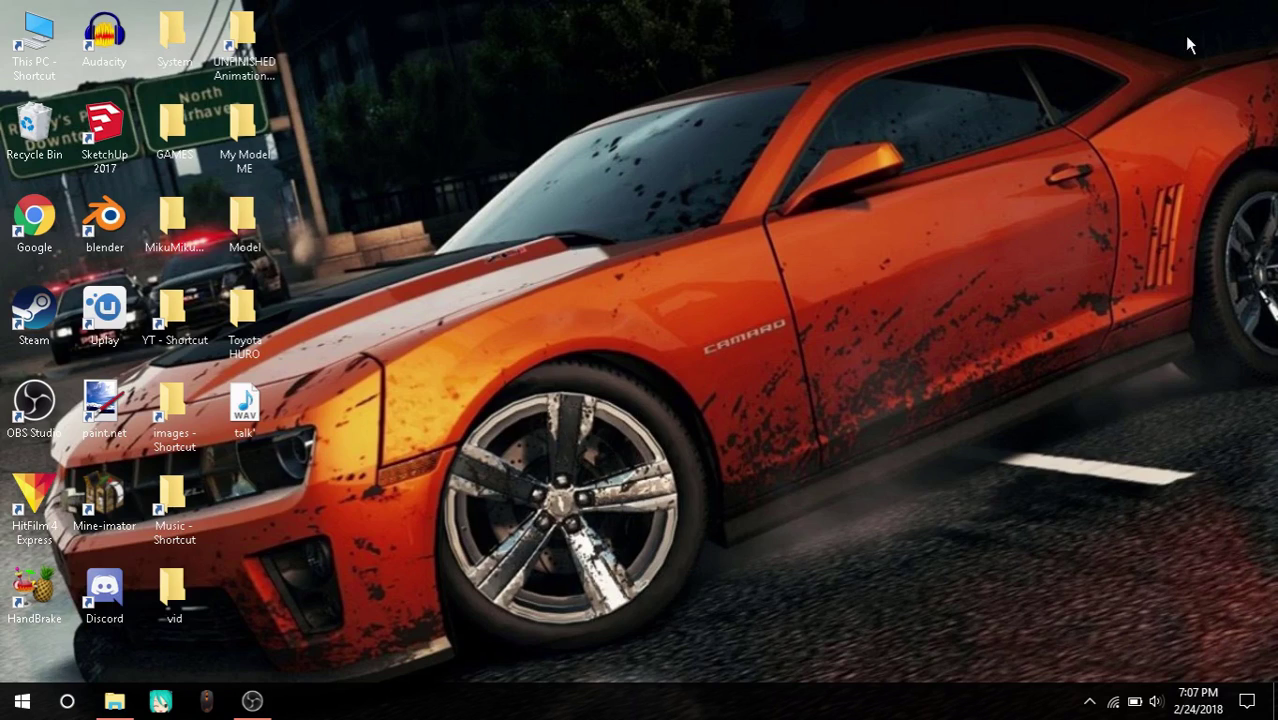
# Open FaceAndLips_v0381.zip from the Downloads folder in 7-Zip
pyautogui.doubleClick(52, 28)
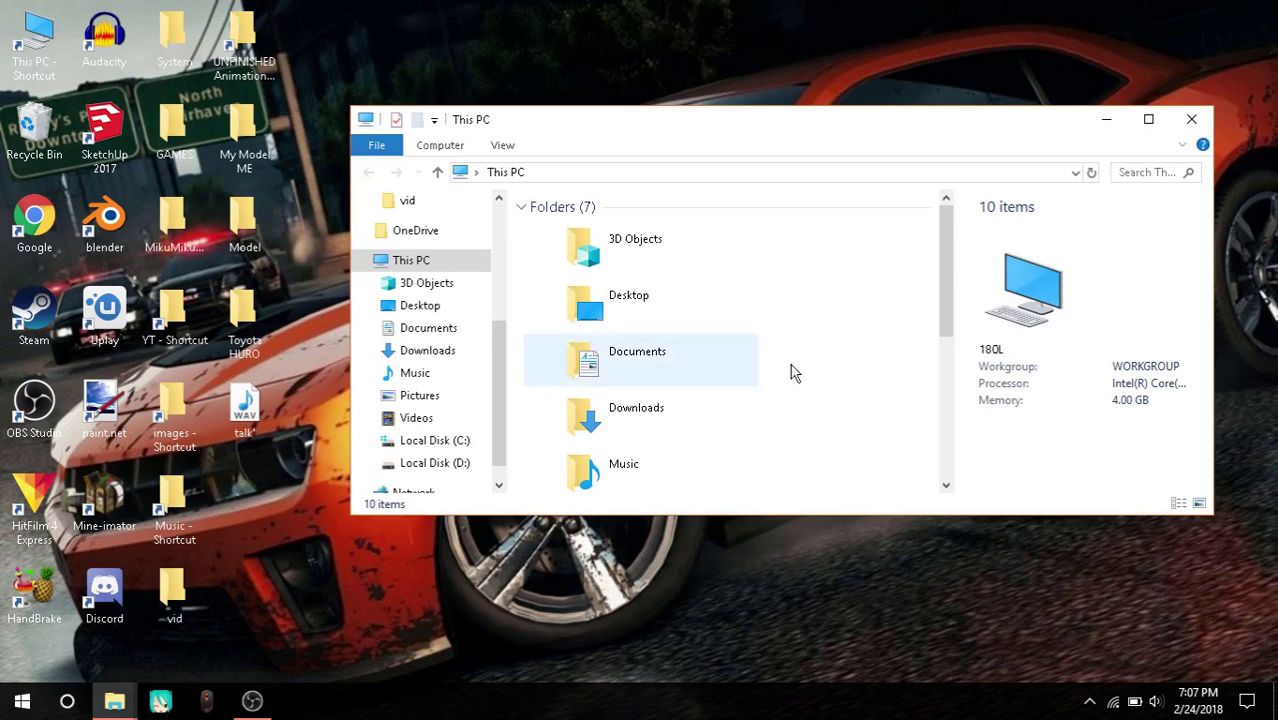
pyautogui.doubleClick(653, 414)
pyautogui.doubleClick(635, 225)
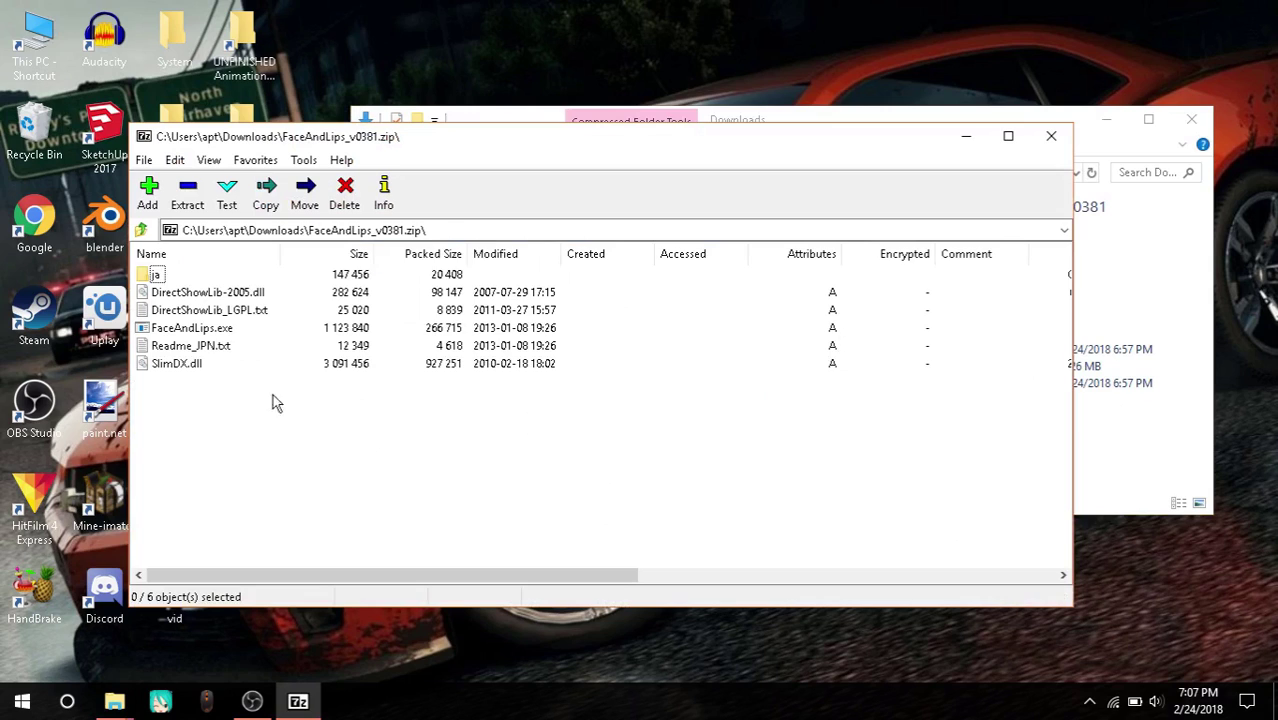
# Browse the archive's six files, briefly selecting SlimDX.dll, then clear the selection
pyautogui.click(865, 121)
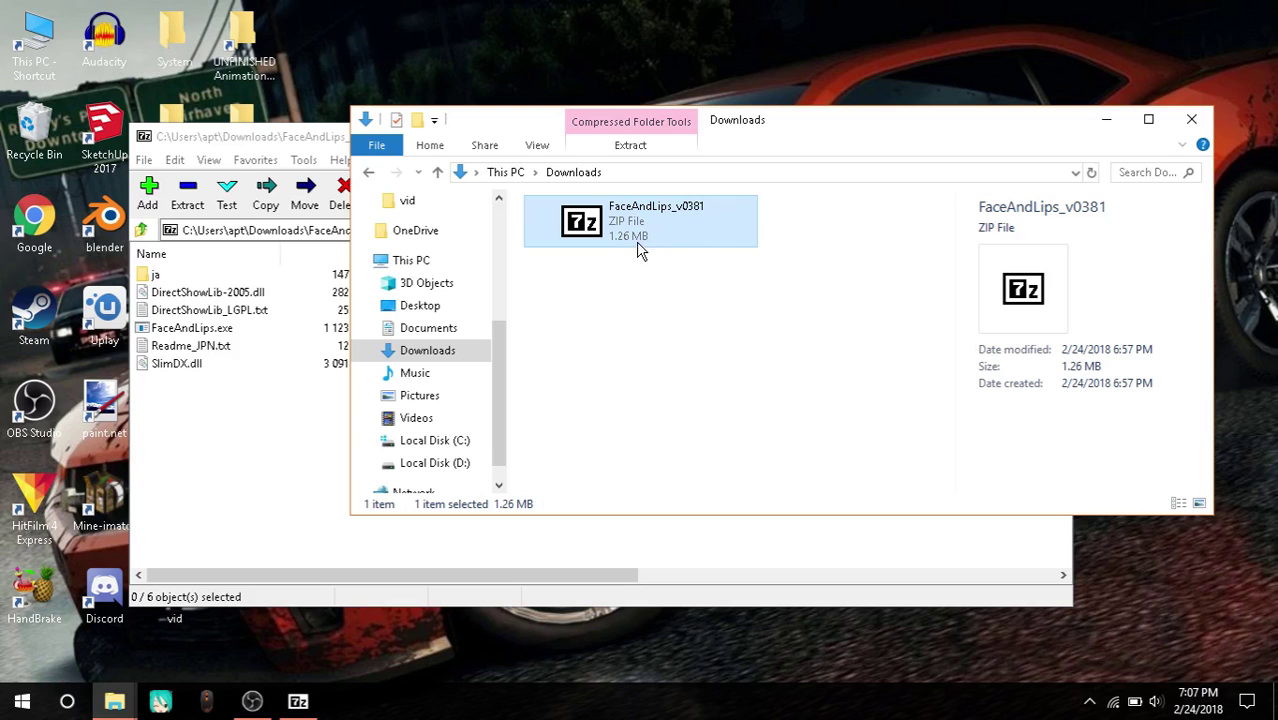
pyautogui.click(320, 147)
pyautogui.hscroll(5, 333, 405)
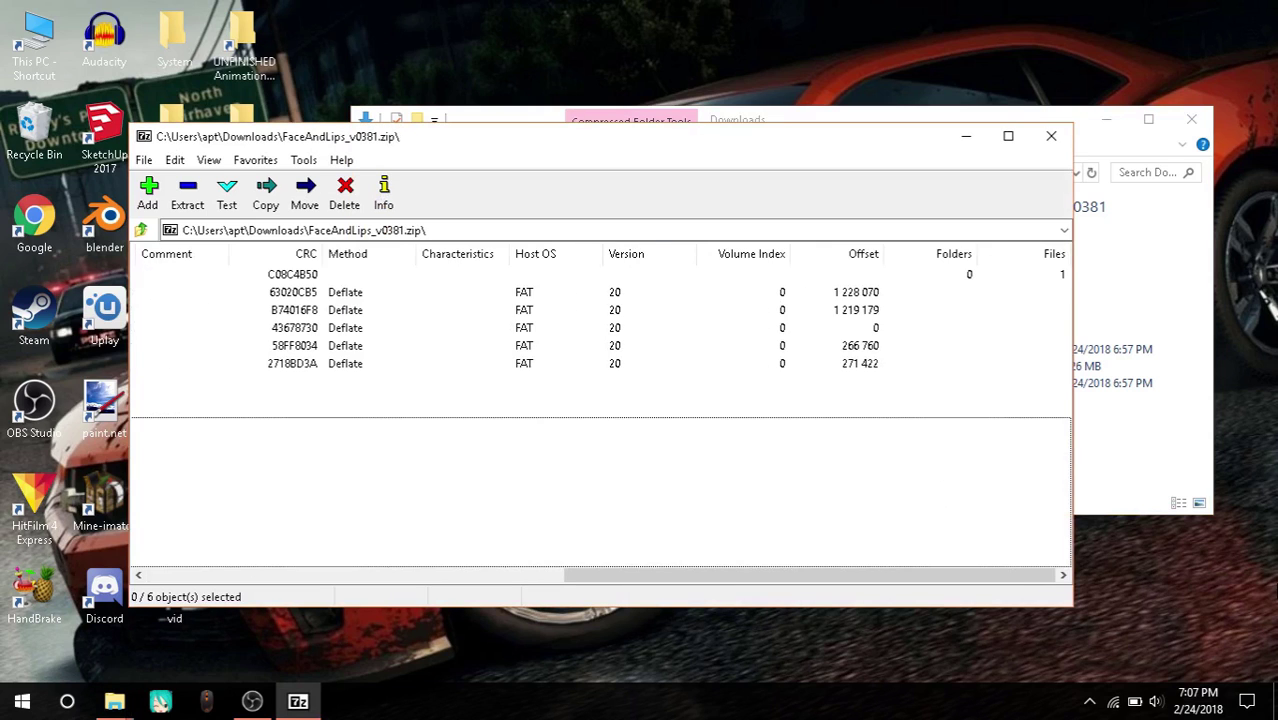
pyautogui.hscroll(-5, 178, 418)
pyautogui.moveTo(322, 416); pyautogui.dragTo(140, 362)
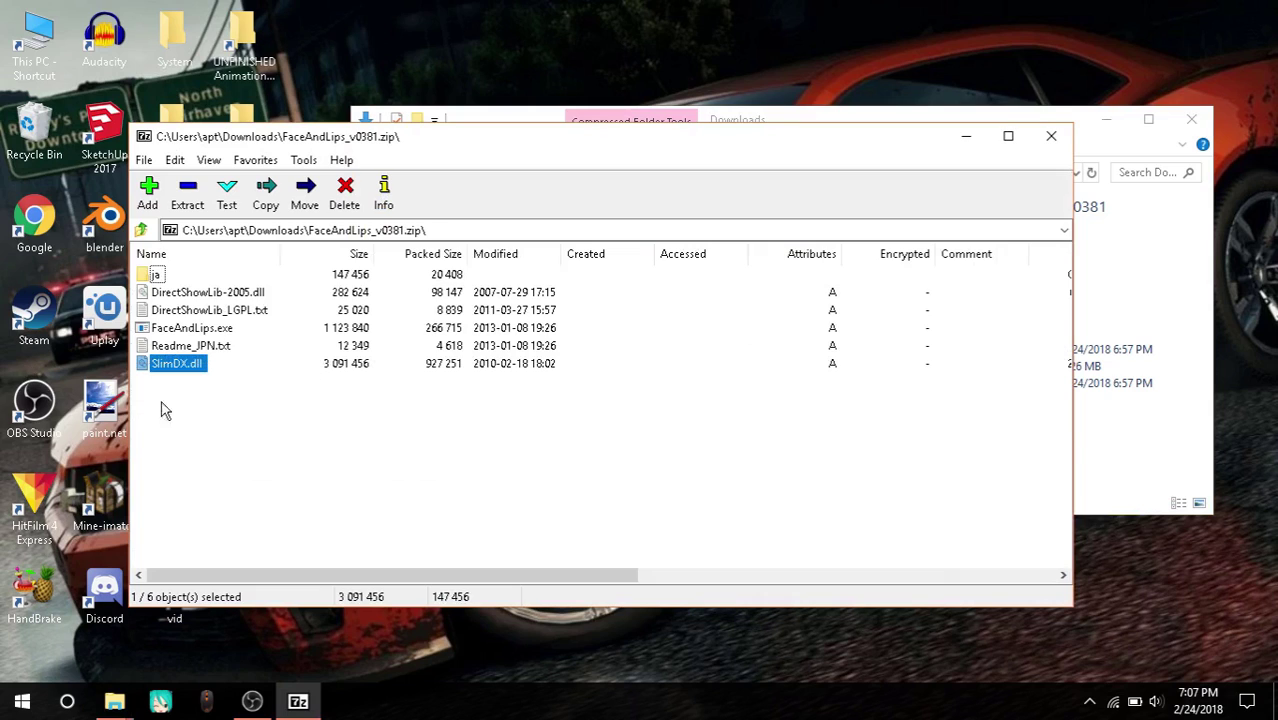
pyautogui.click(258, 437)
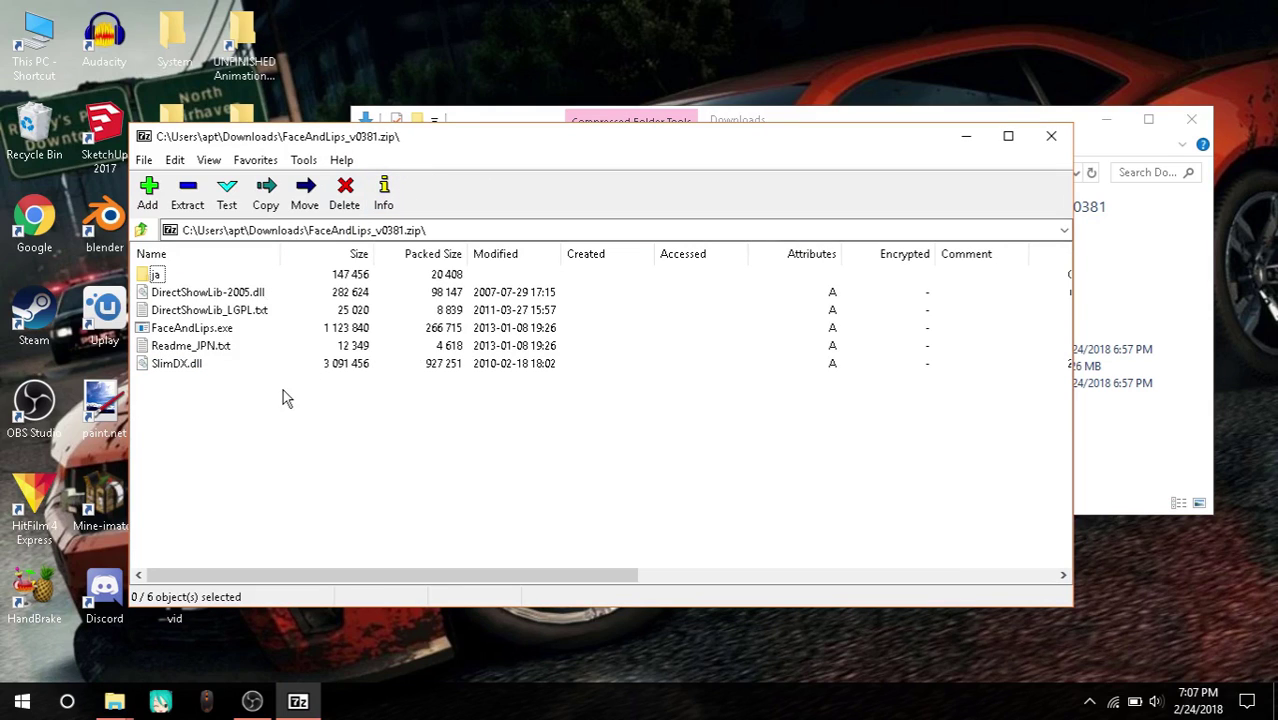
# Create a new desktop folder named 'Face And LIPS'
pyautogui.rightClick(567, 56)
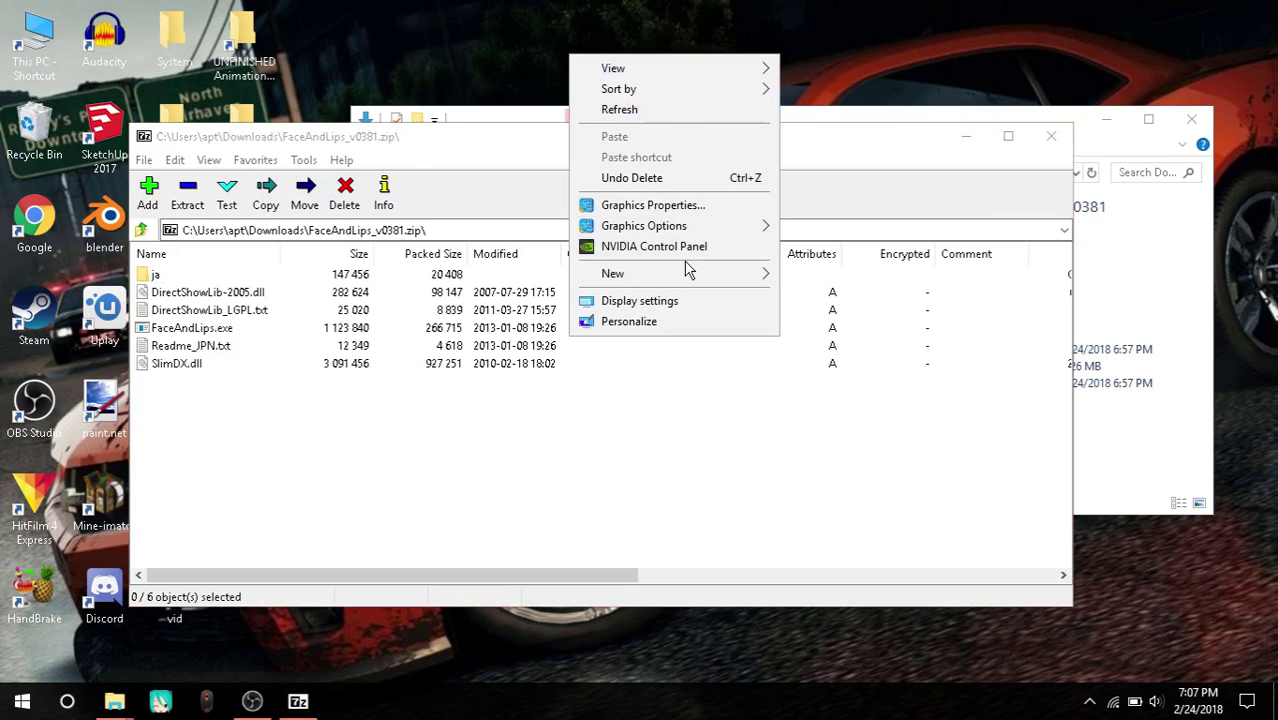
pyautogui.moveTo(688, 274)
pyautogui.click(787, 276)
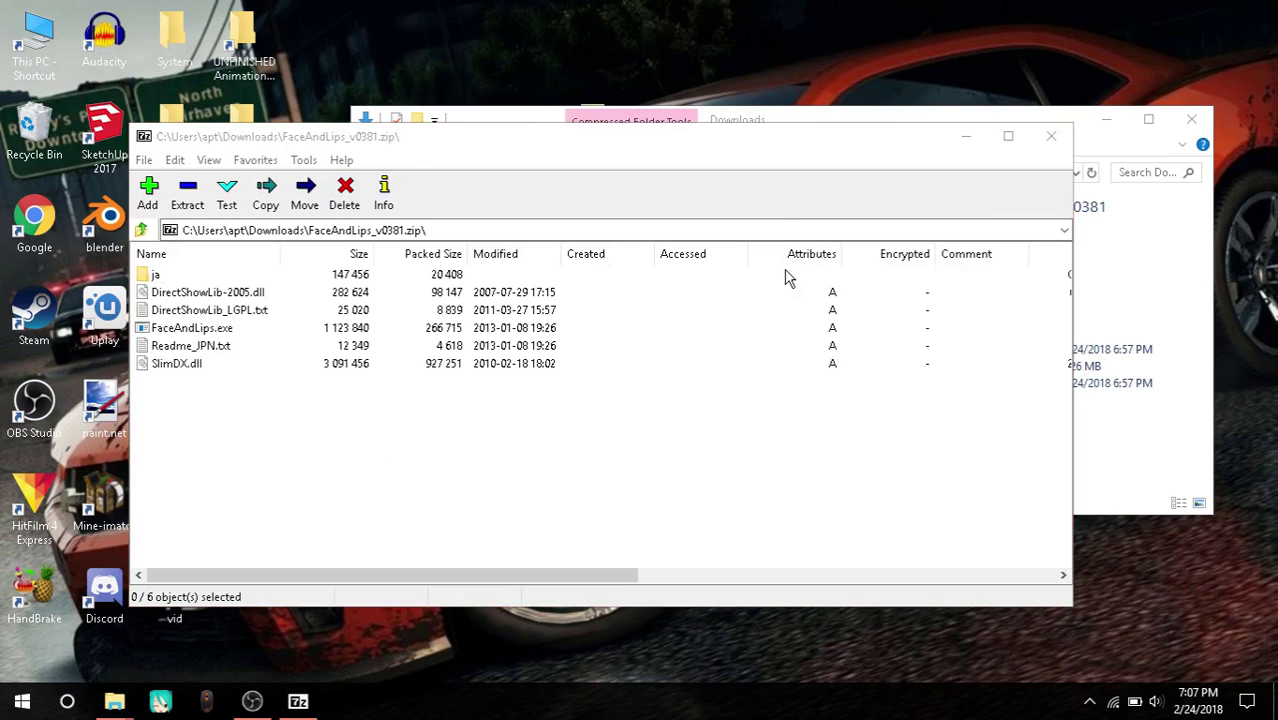
pyautogui.moveTo(937, 150); pyautogui.dragTo(928, 228)
pyautogui.click(865, 143)
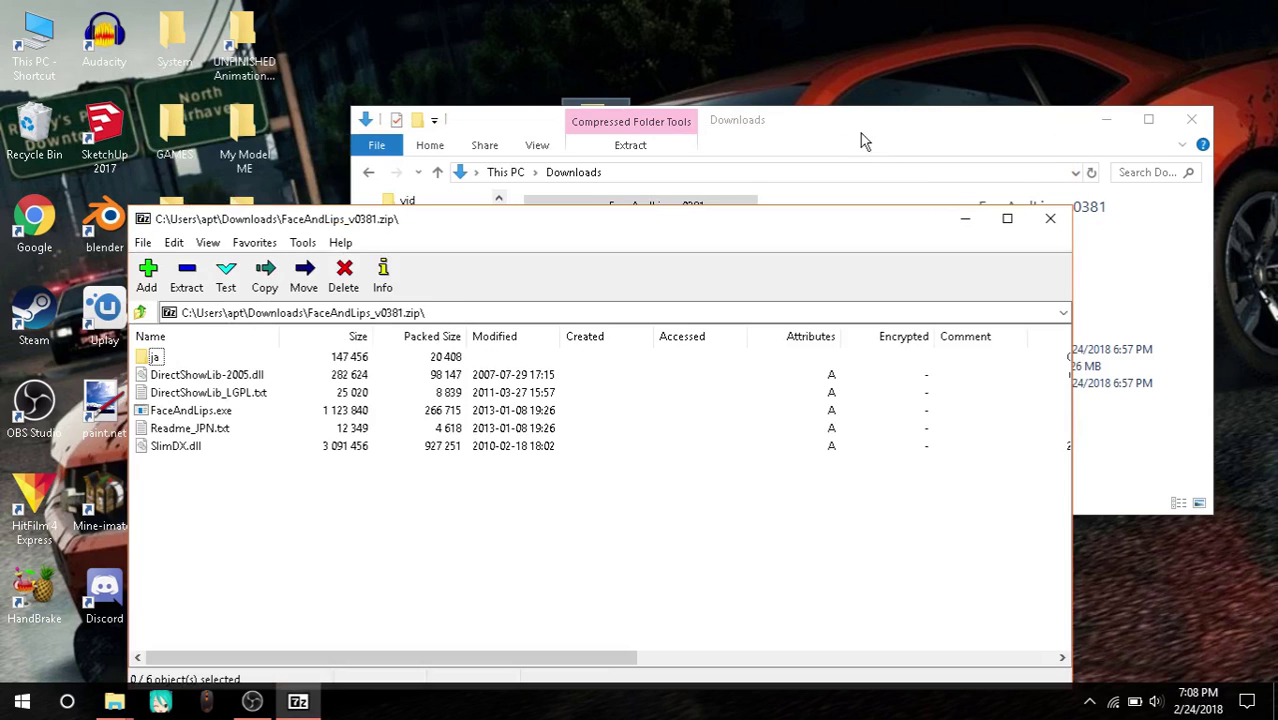
pyautogui.moveTo(779, 133); pyautogui.dragTo(771, 214)
pyautogui.rightClick(601, 134)
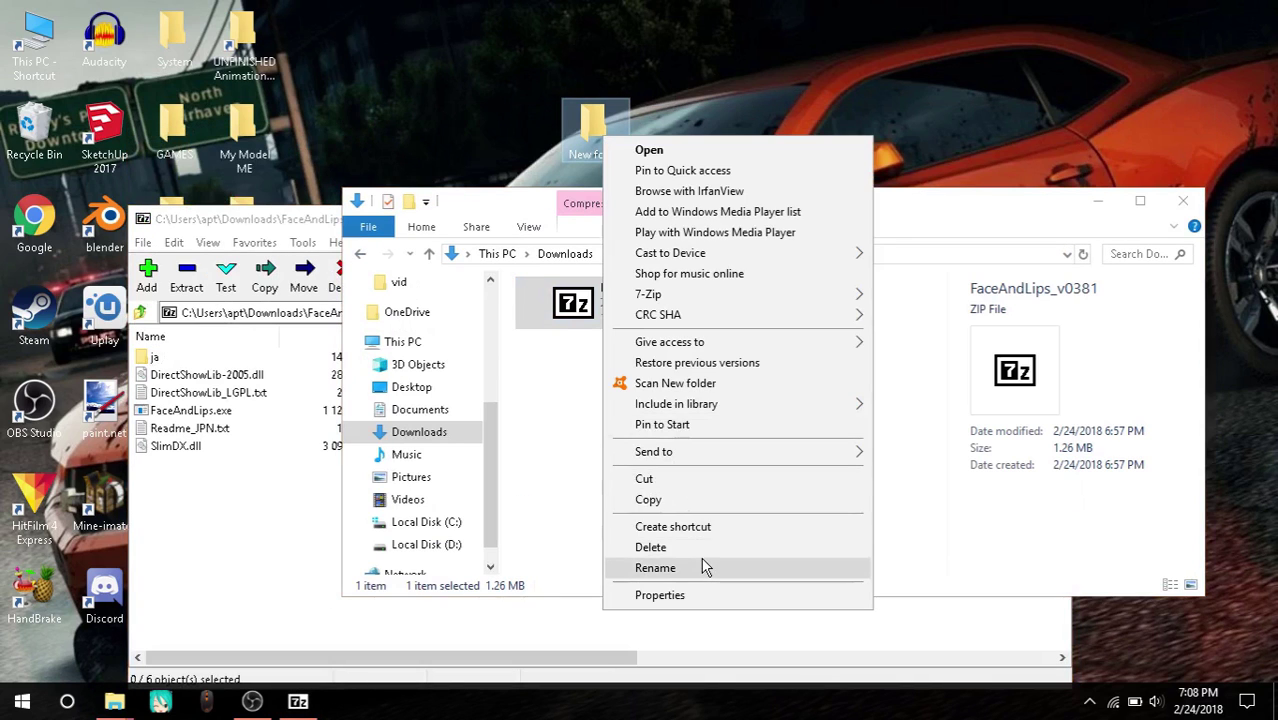
pyautogui.click(704, 566)
pyautogui.write('Fac')
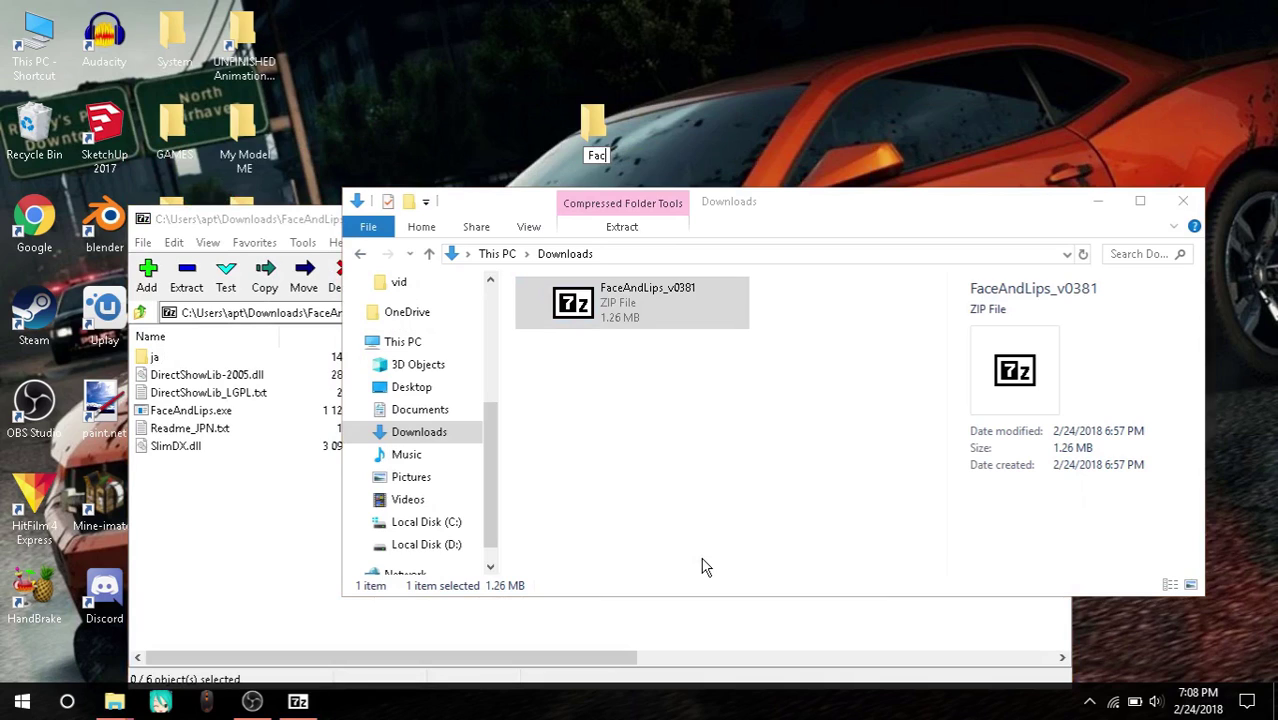
pyautogui.write('e And LIPS')
pyautogui.press('Return')
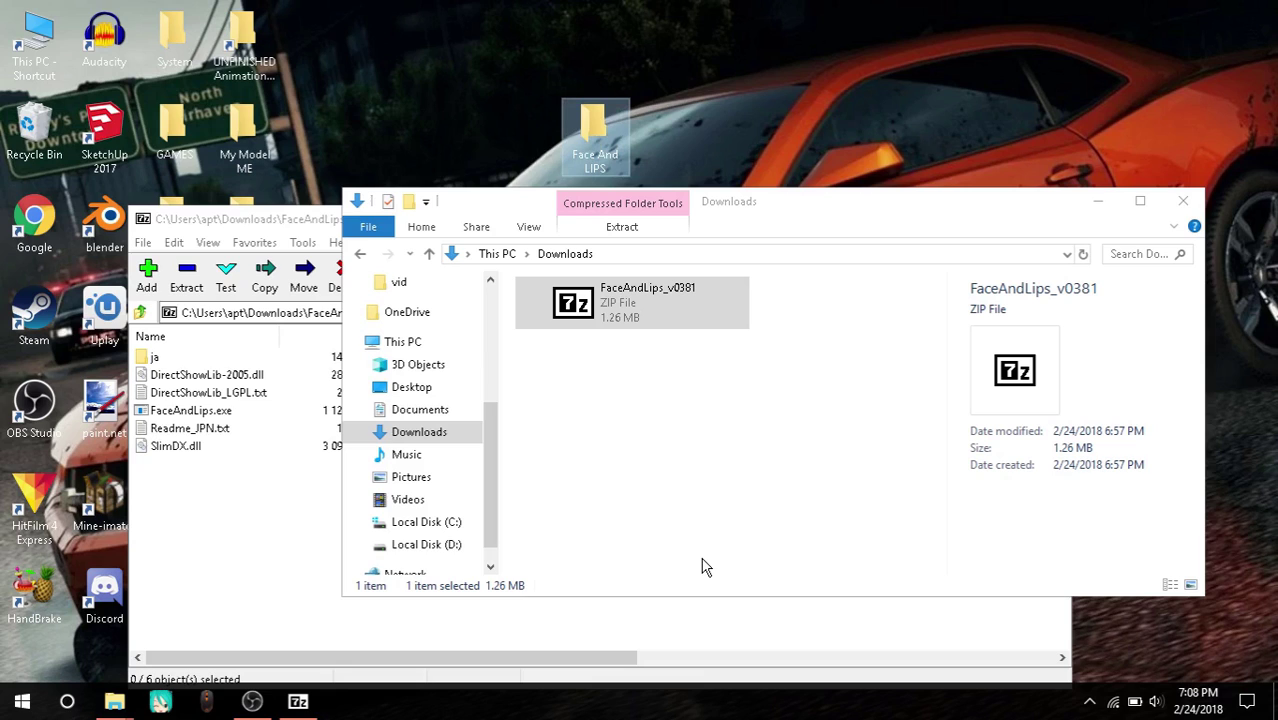
# Extract all six archive files into Face And LIPS, open it, and close the Downloads window
pyautogui.click(319, 219)
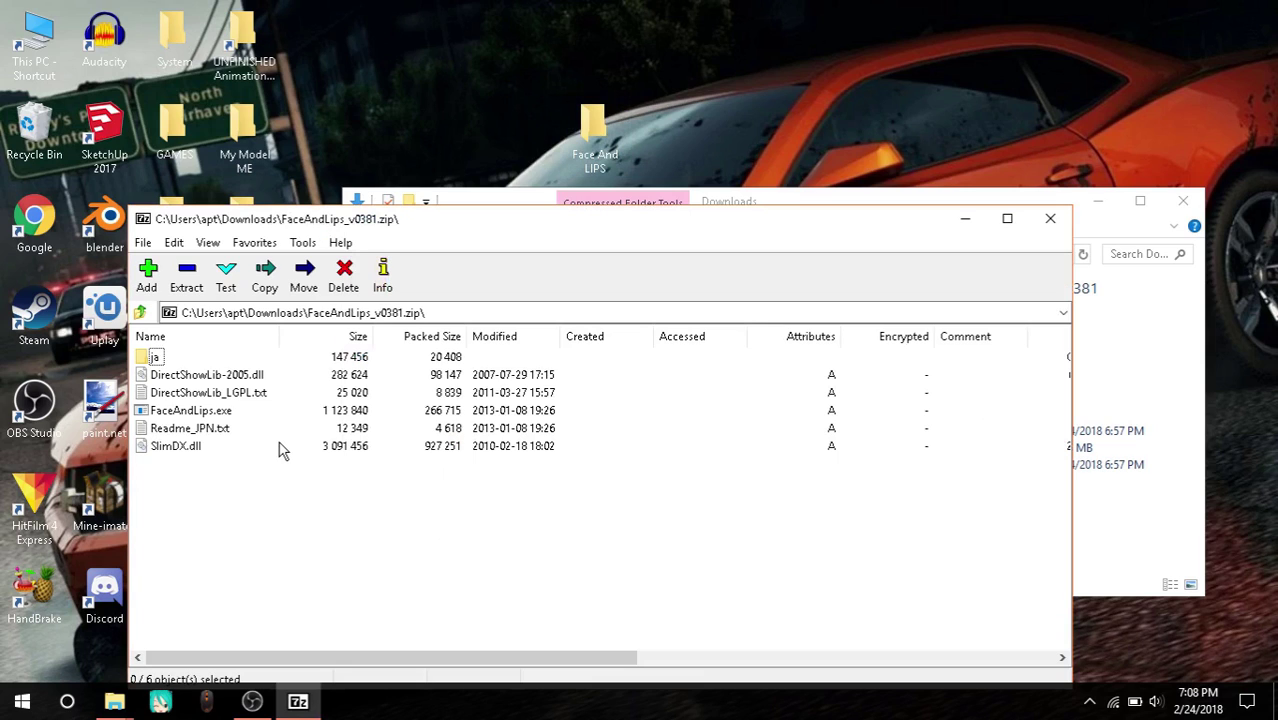
pyautogui.hotkey('ctrl', 'a')
pyautogui.moveTo(262, 405); pyautogui.dragTo(584, 136)
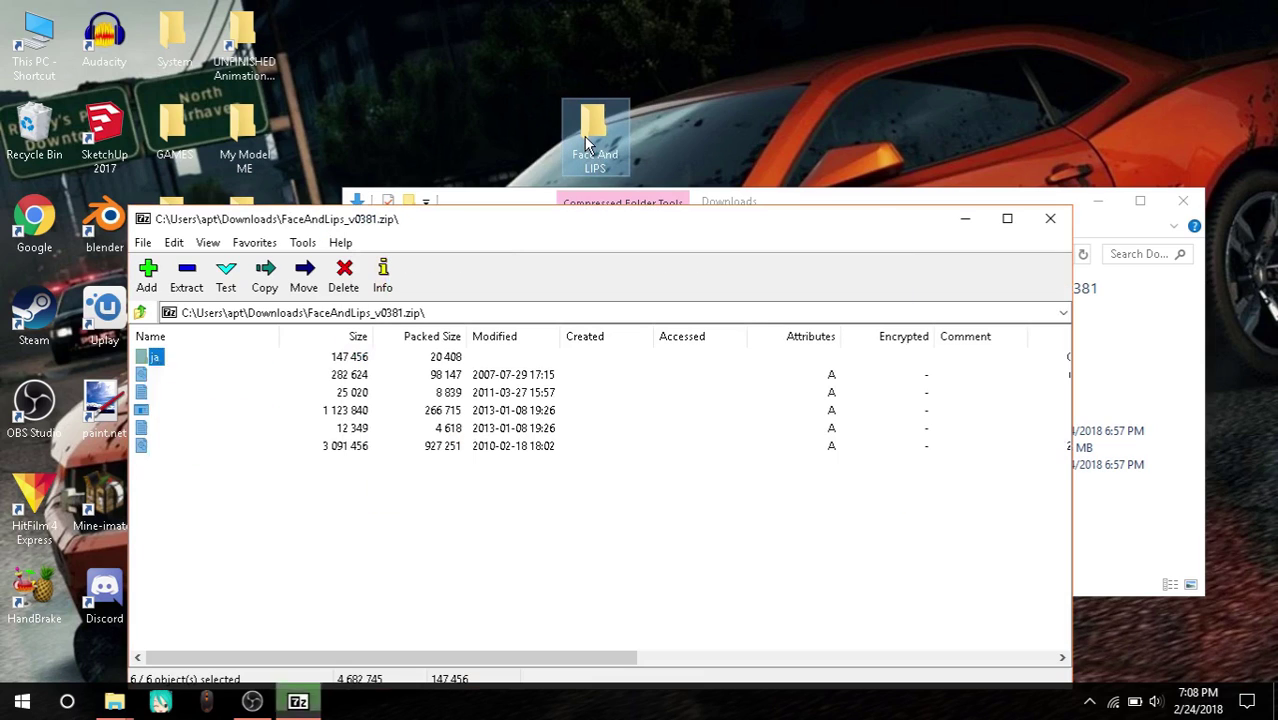
pyautogui.doubleClick(590, 131)
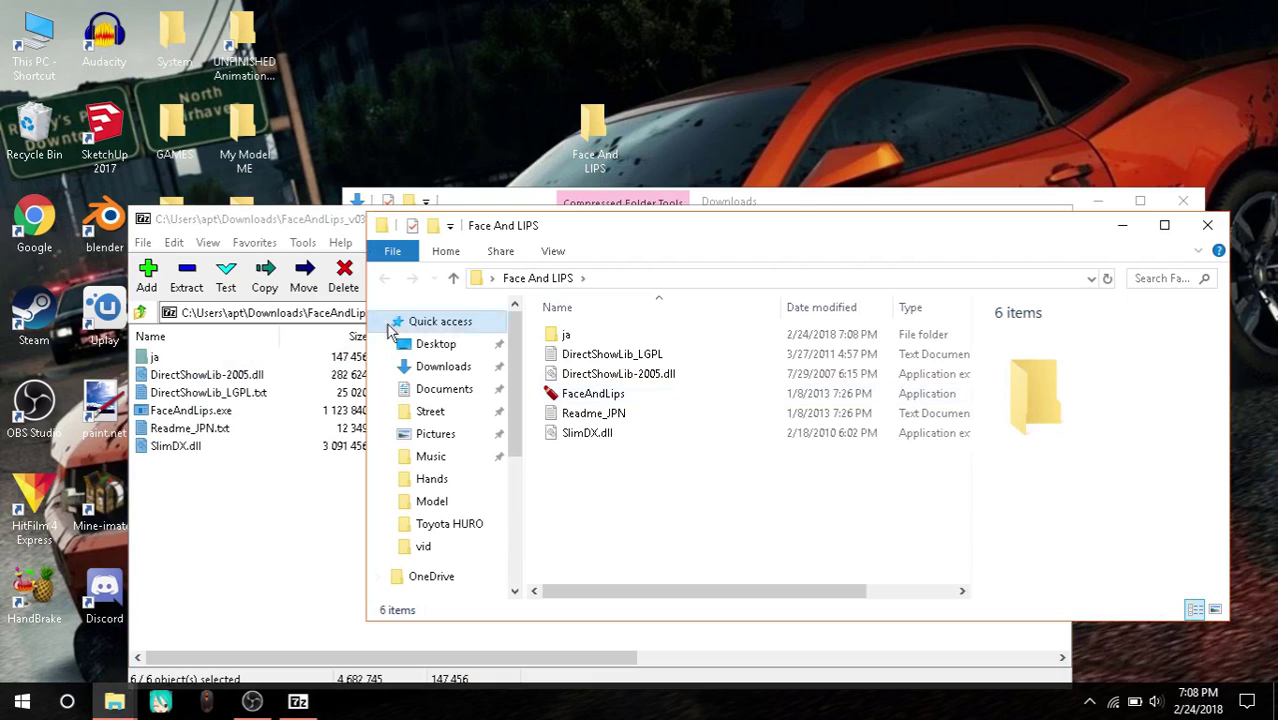
pyautogui.click(1183, 201)
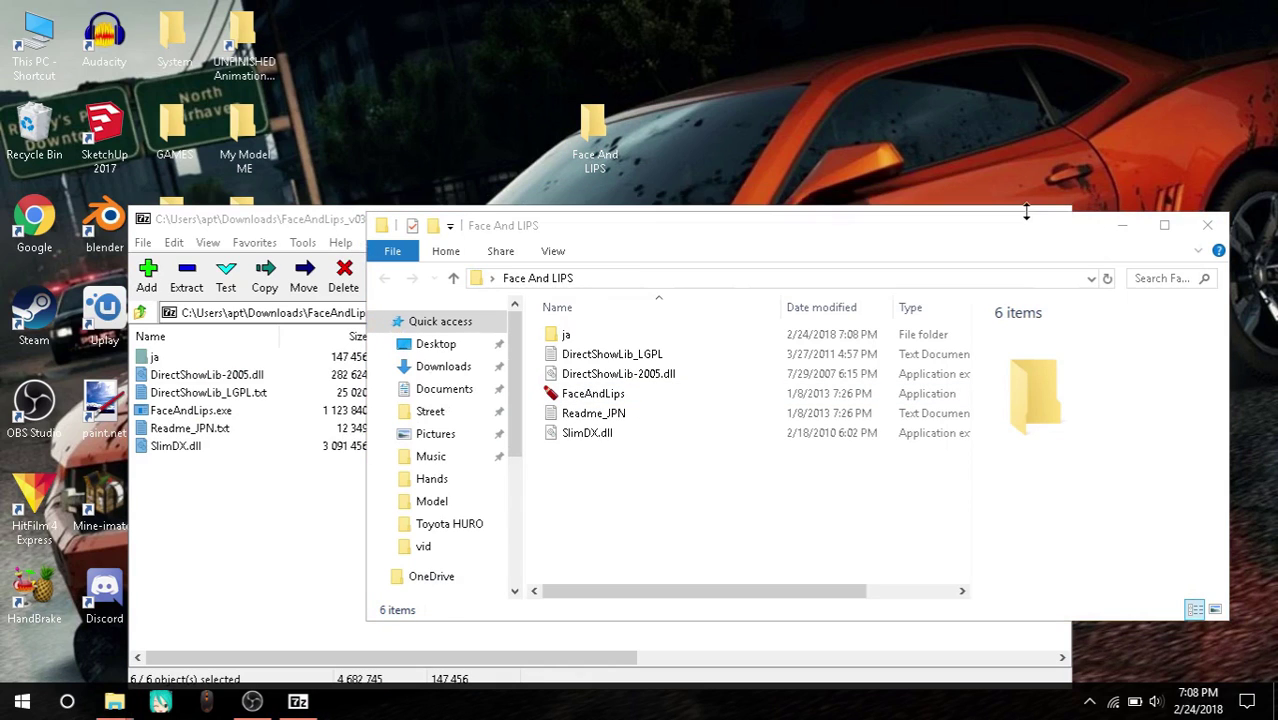
pyautogui.click(556, 228)
pyautogui.click(281, 231)
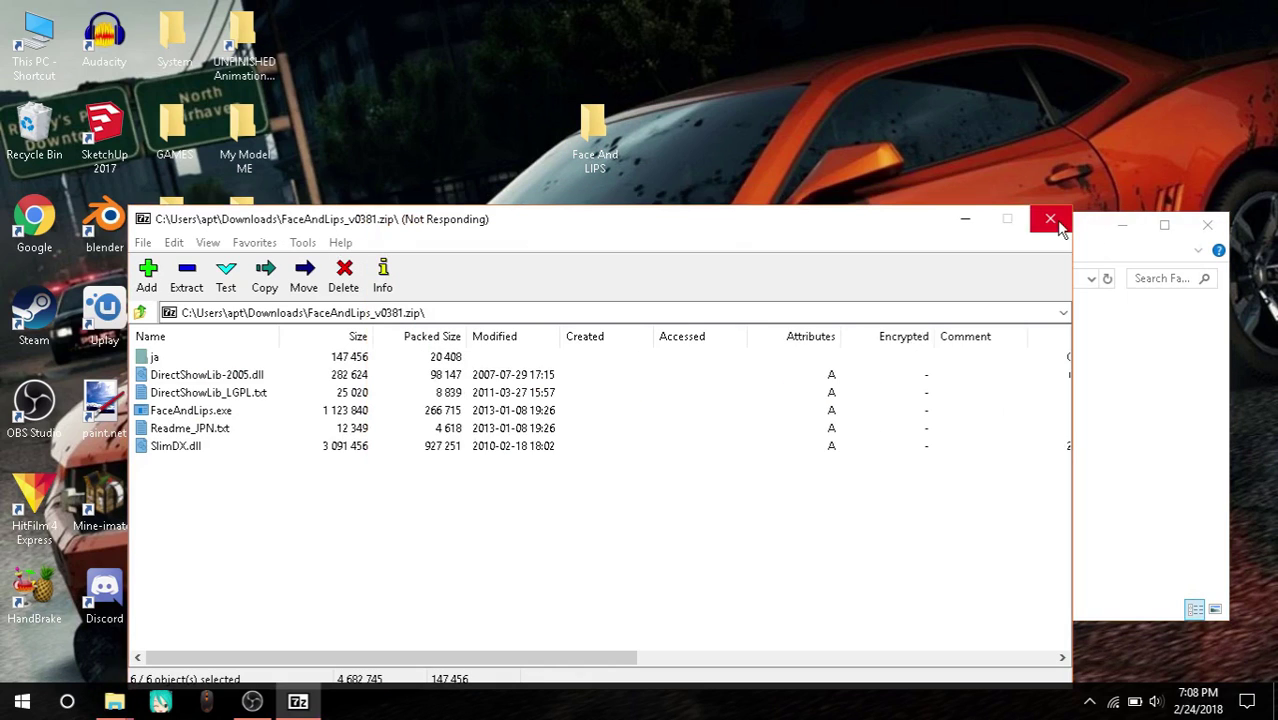
pyautogui.click(1050, 222)
pyautogui.rightClick(608, 122)
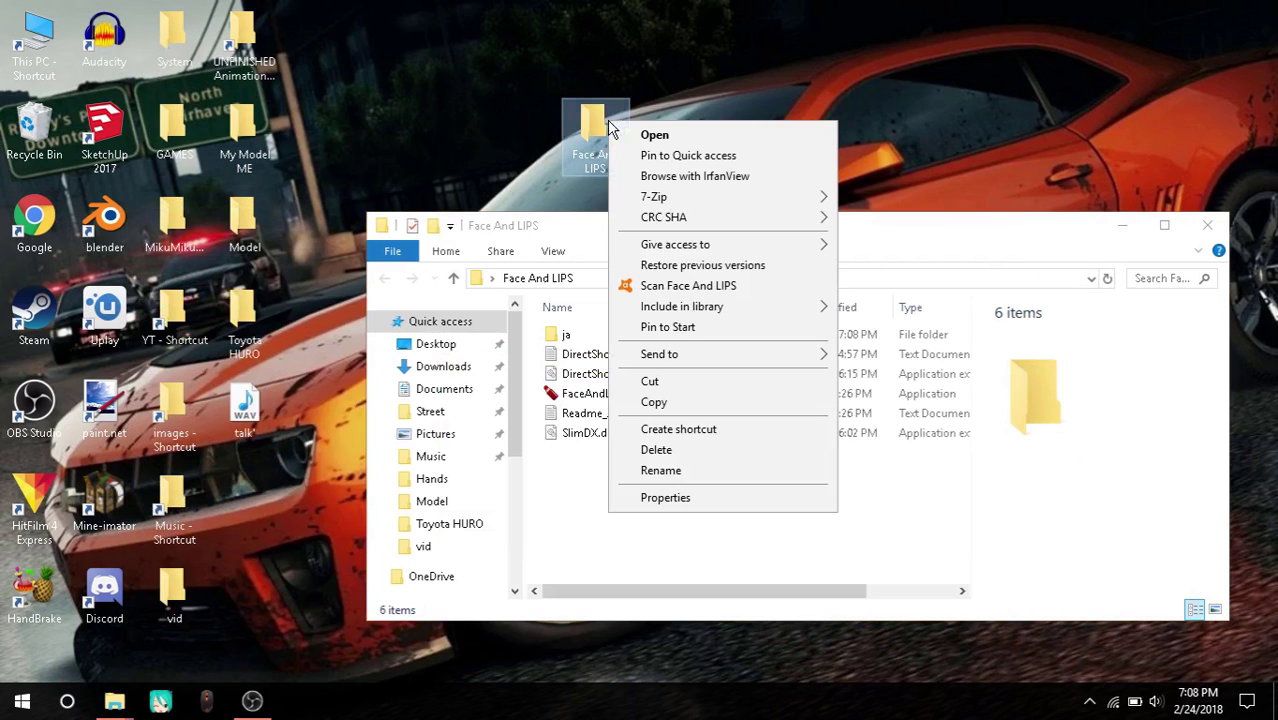
pyautogui.click(708, 497)
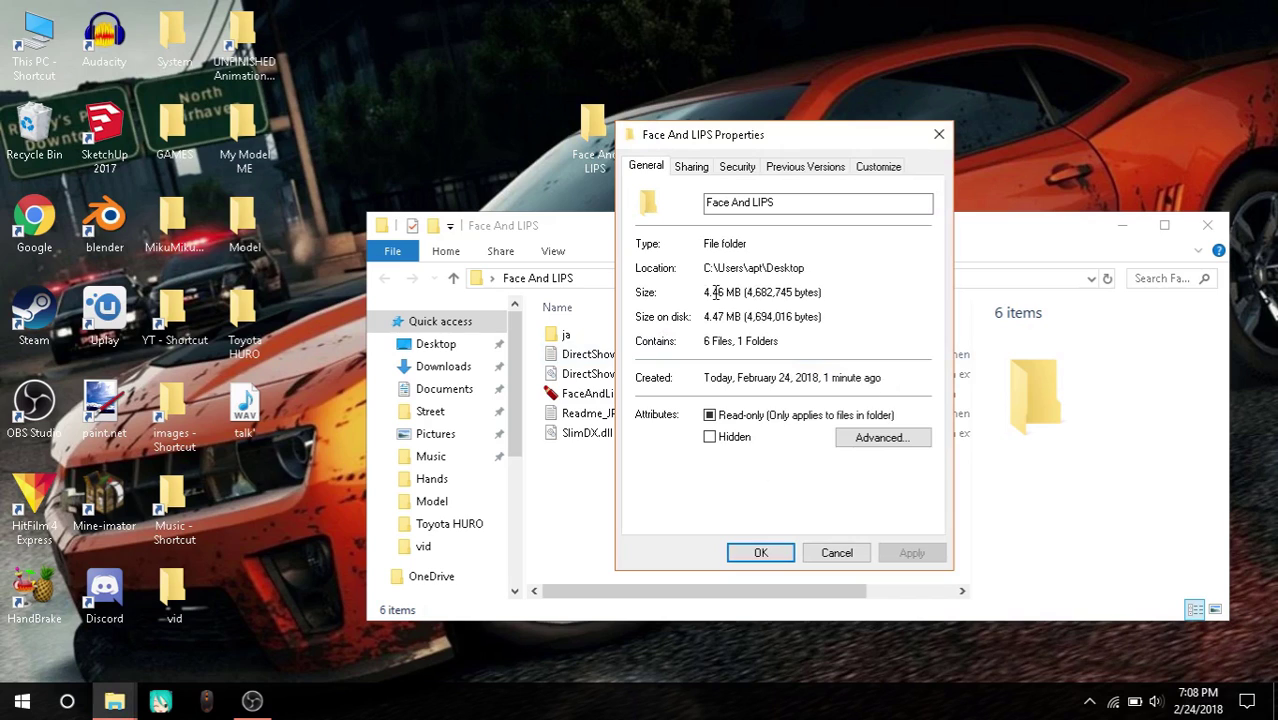
pyautogui.click(764, 555)
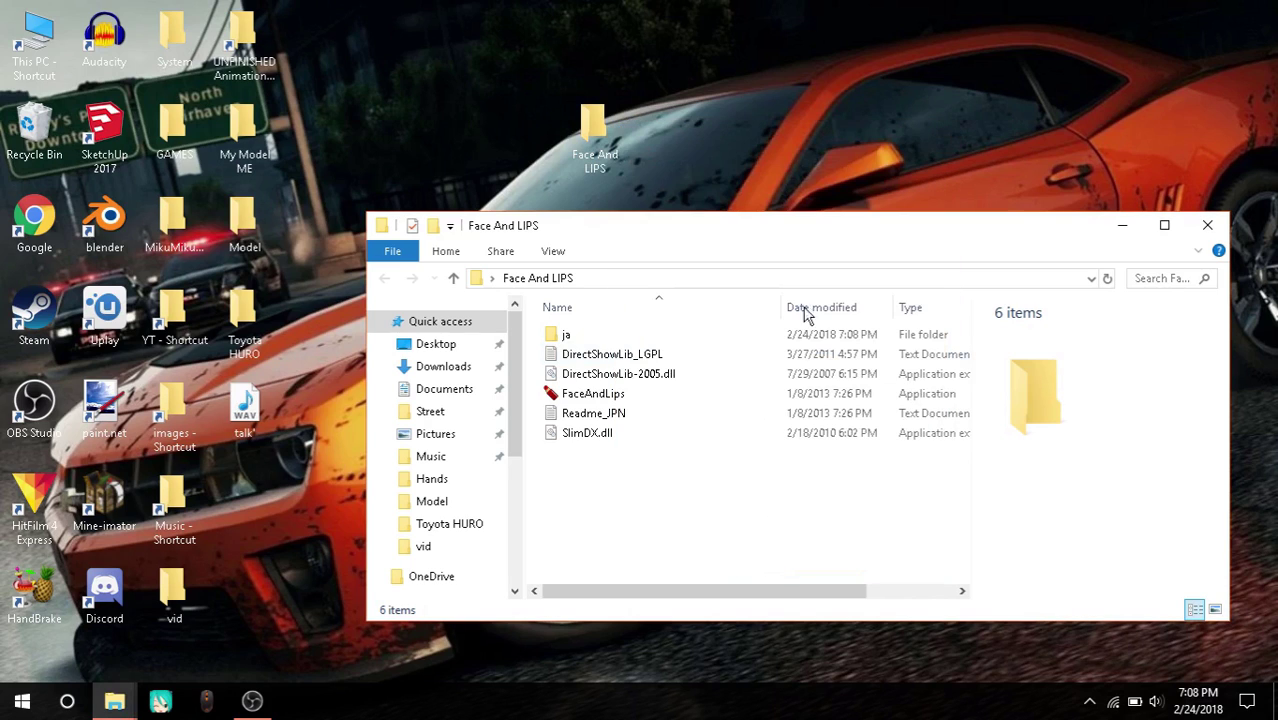
pyautogui.click(621, 396)
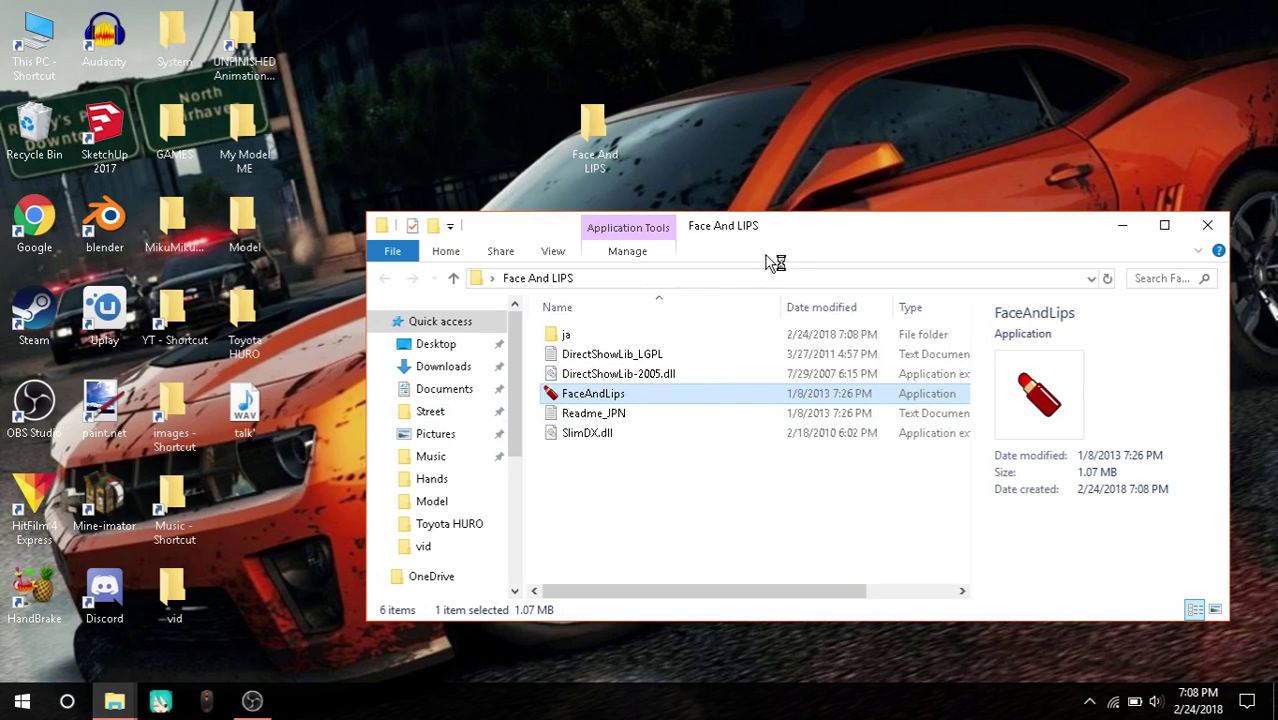
pyautogui.moveTo(807, 237); pyautogui.dragTo(708, 81)
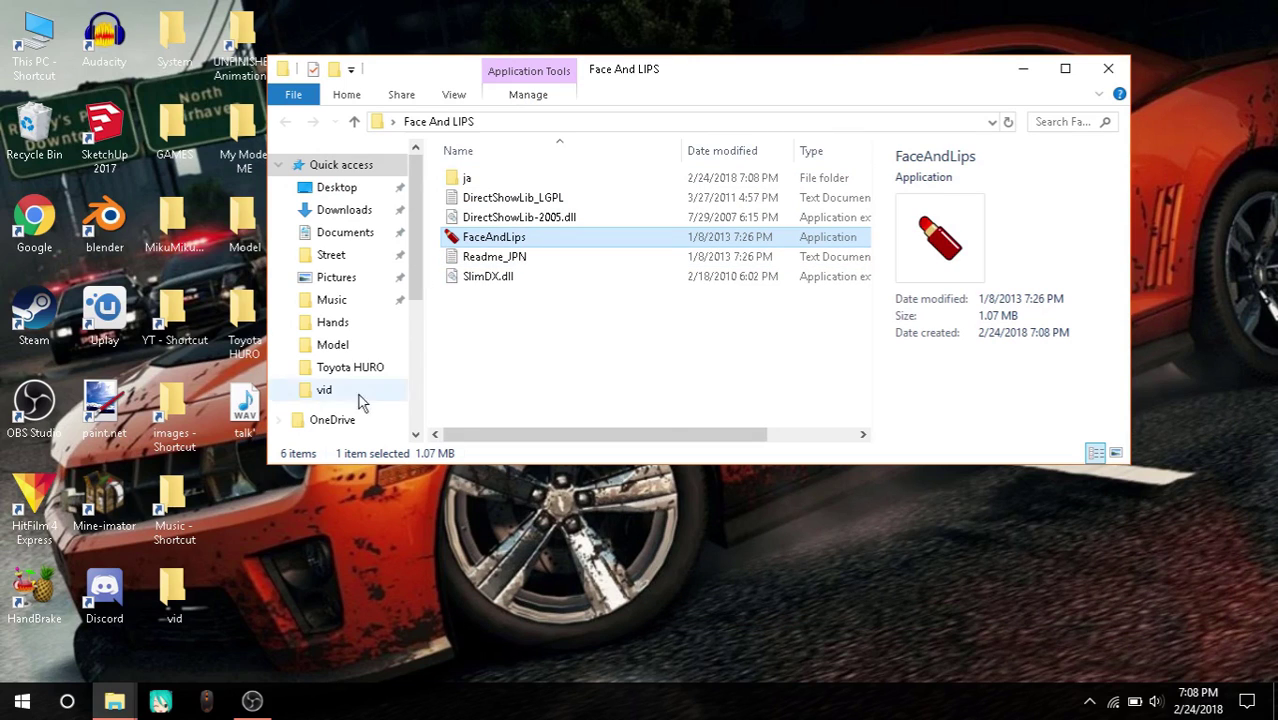
# Launch Face And Lips maximized and switch its interface language to English
pyautogui.doubleClick(603, 242)
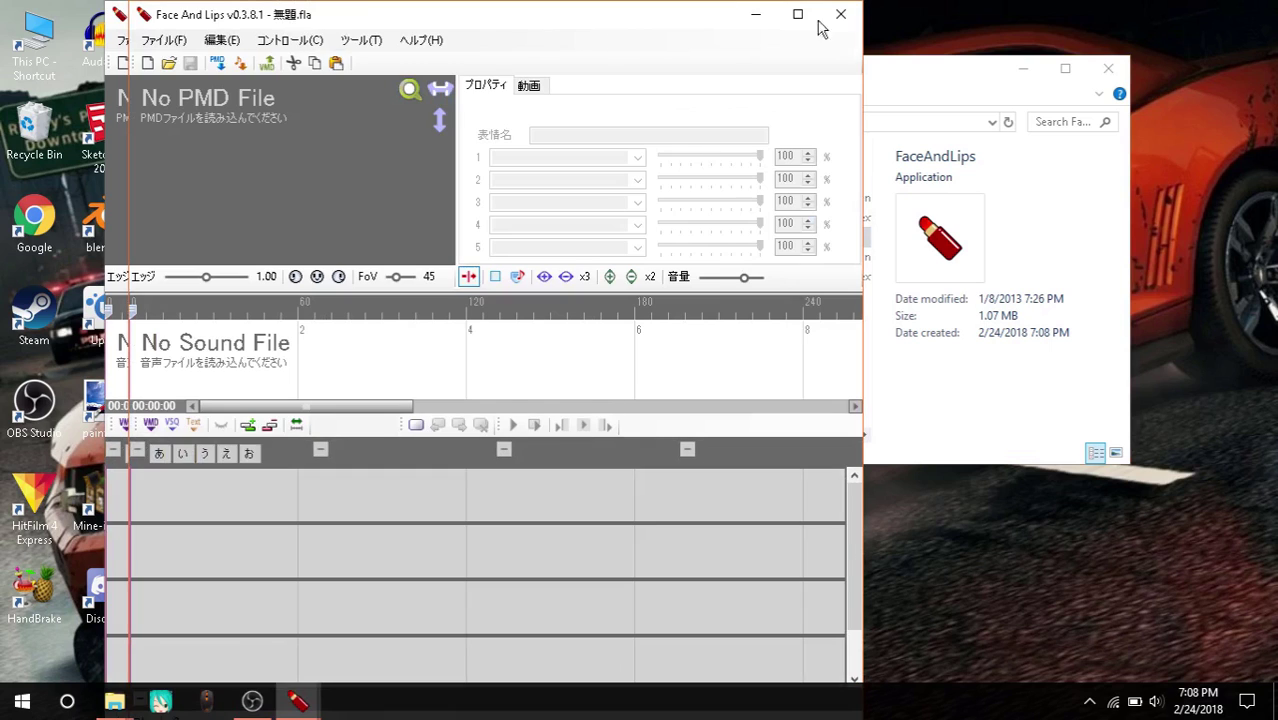
pyautogui.doubleClick(541, 15)
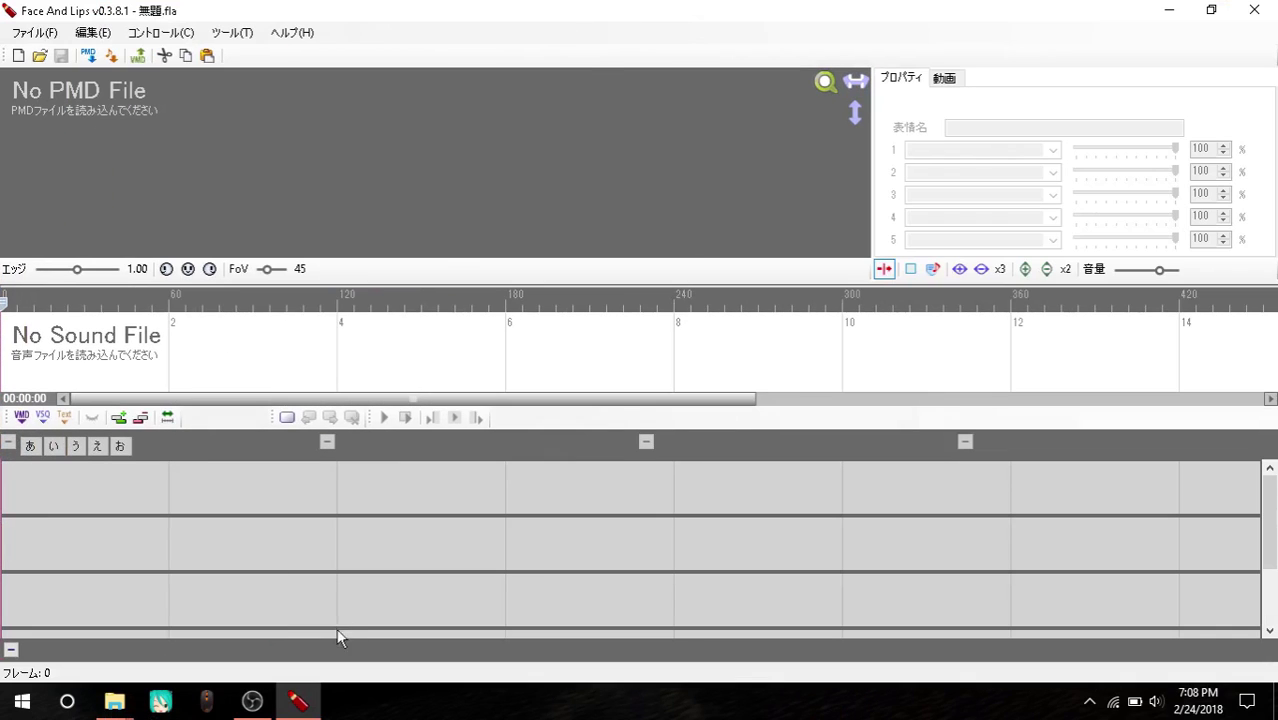
pyautogui.click(289, 30)
pyautogui.moveTo(370, 80)
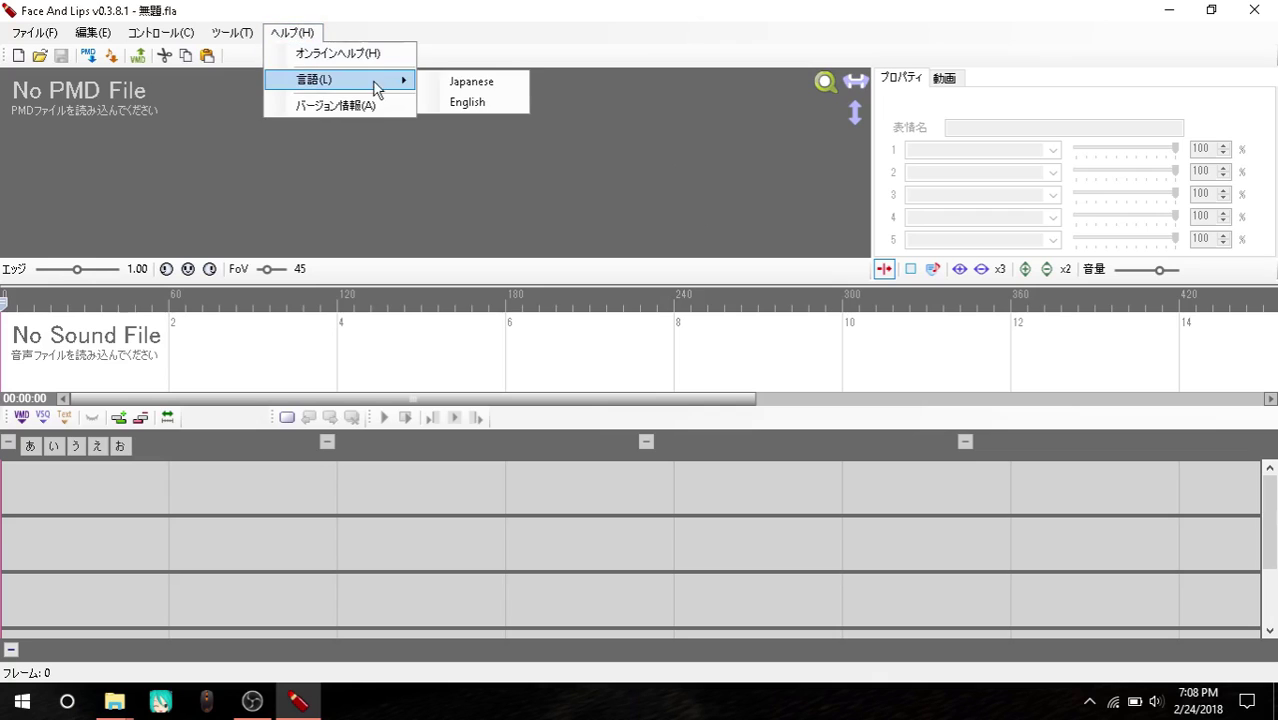
pyautogui.click(504, 104)
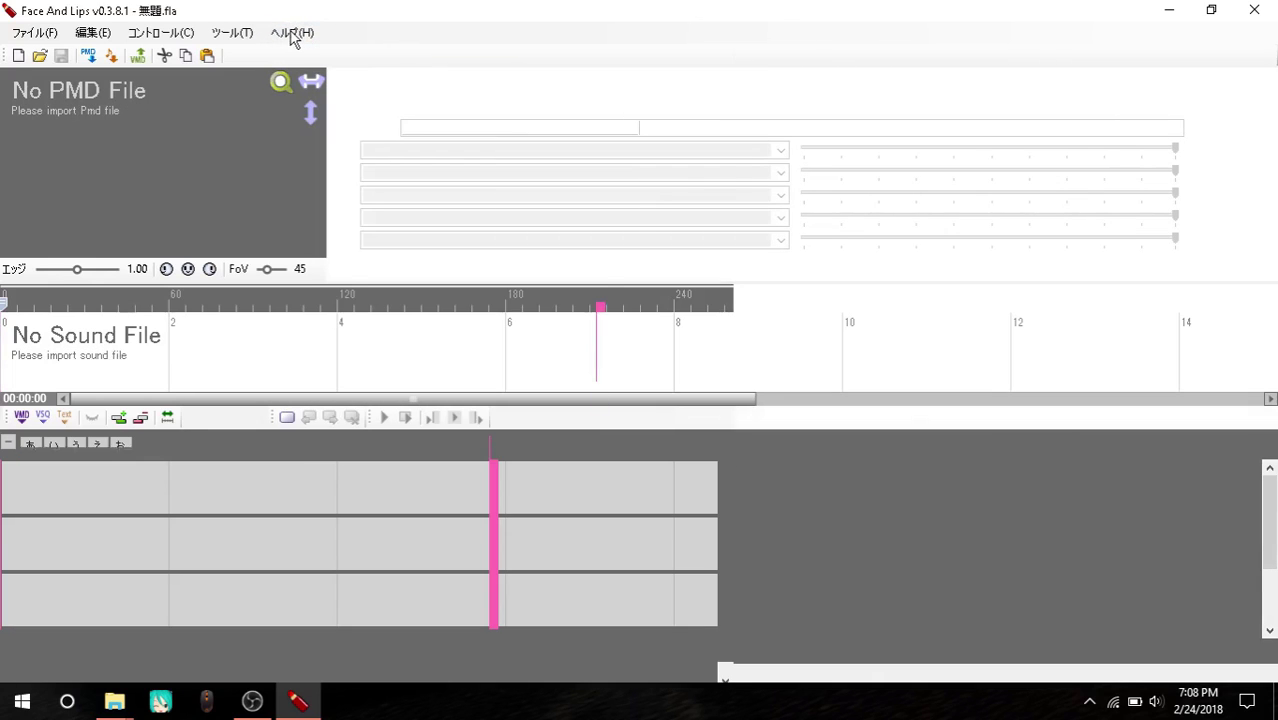
# Toggle the language back to Japanese, then set it to English again
pyautogui.click(192, 33)
pyautogui.moveTo(262, 97)
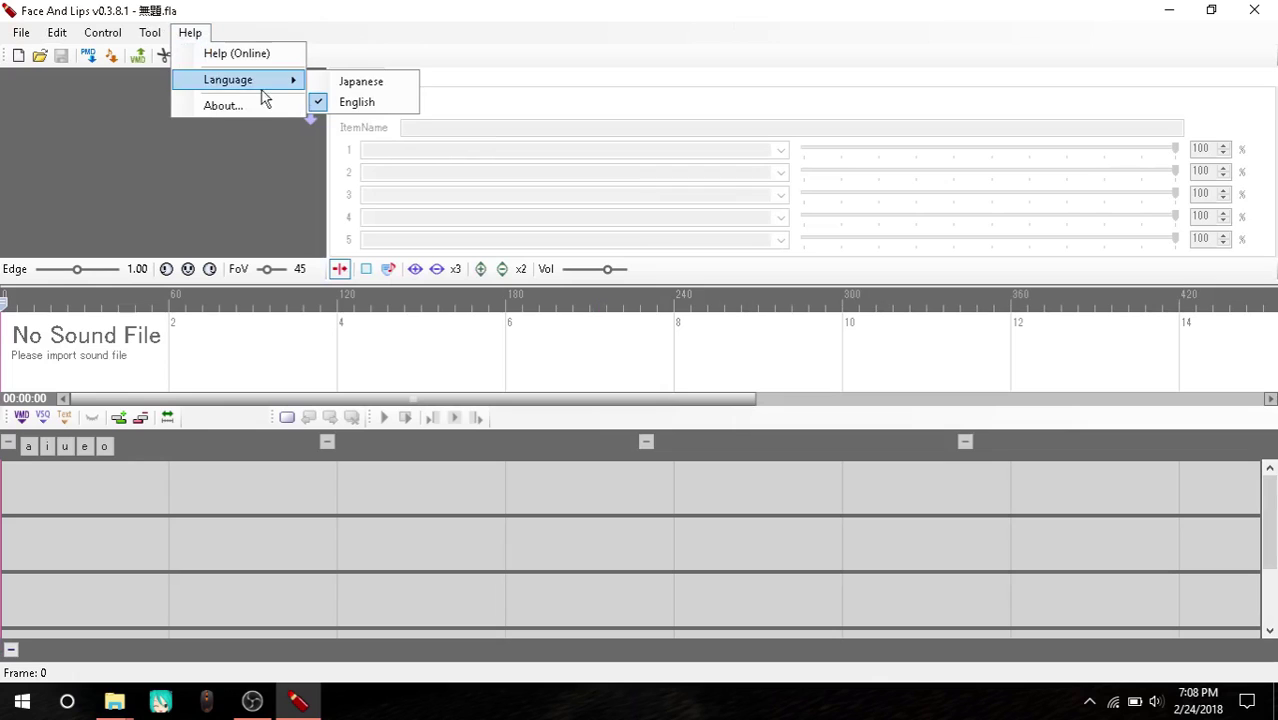
pyautogui.click(362, 84)
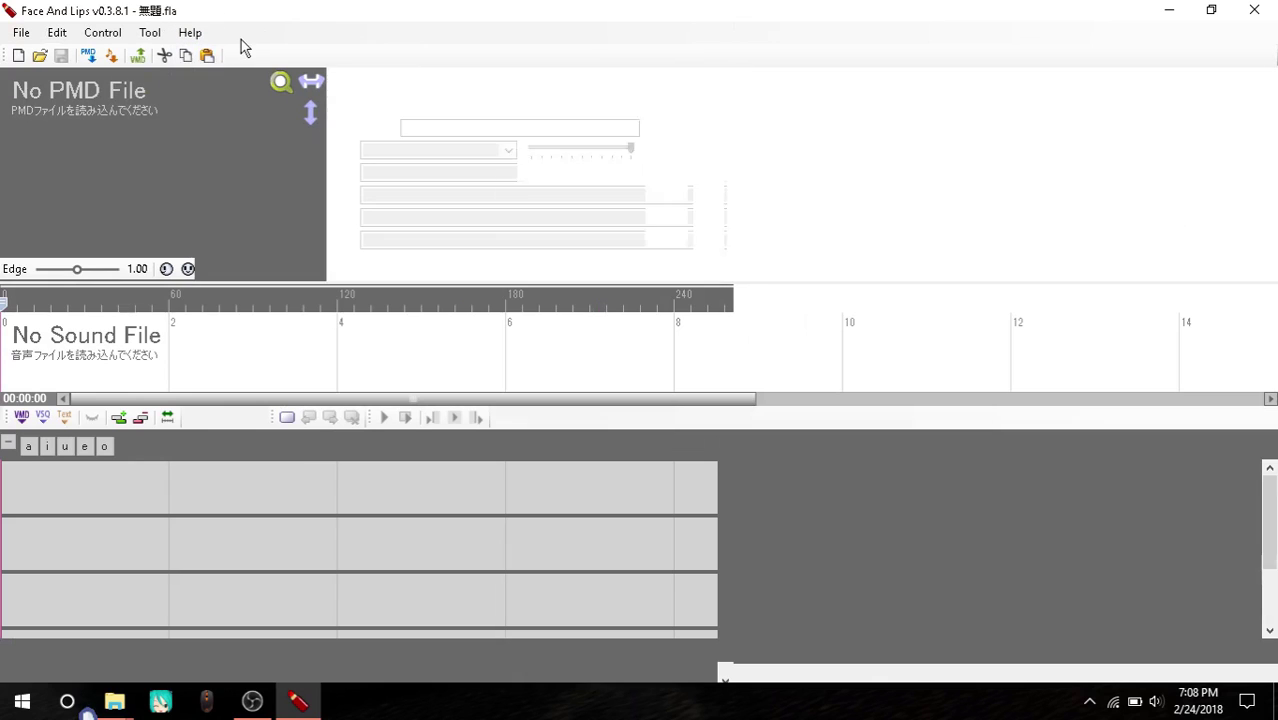
pyautogui.click(291, 33)
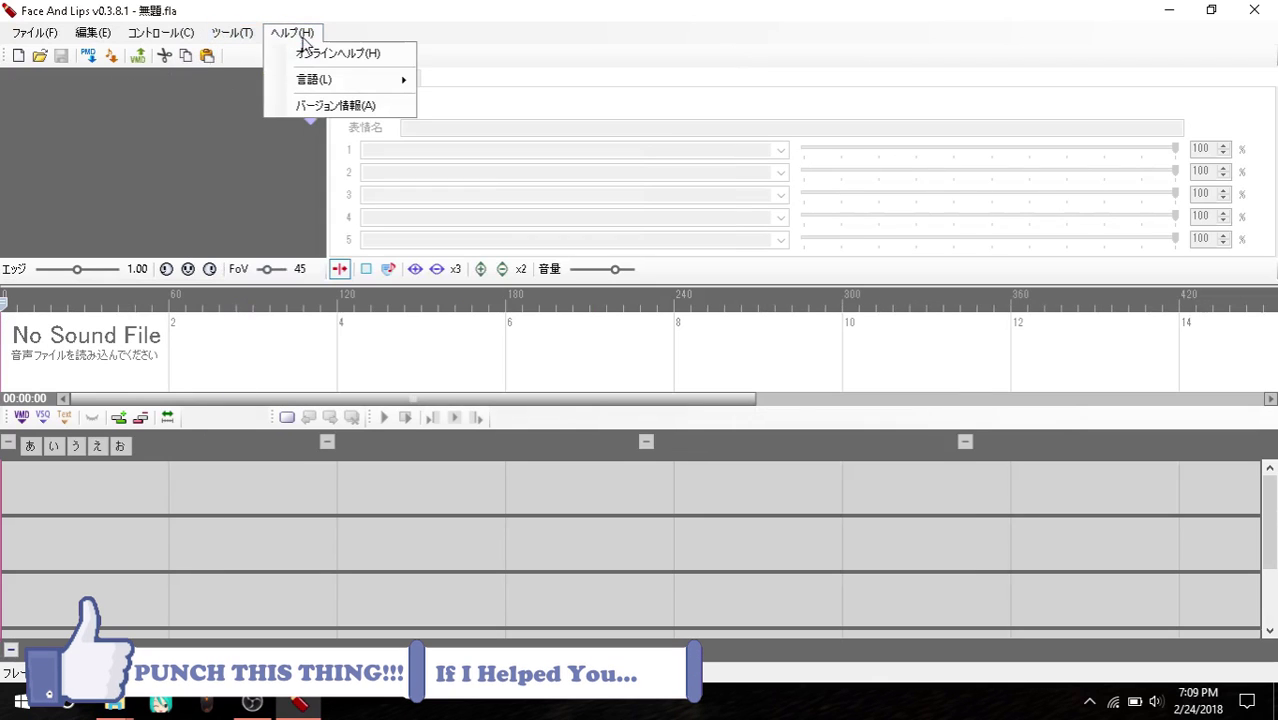
pyautogui.moveTo(390, 84)
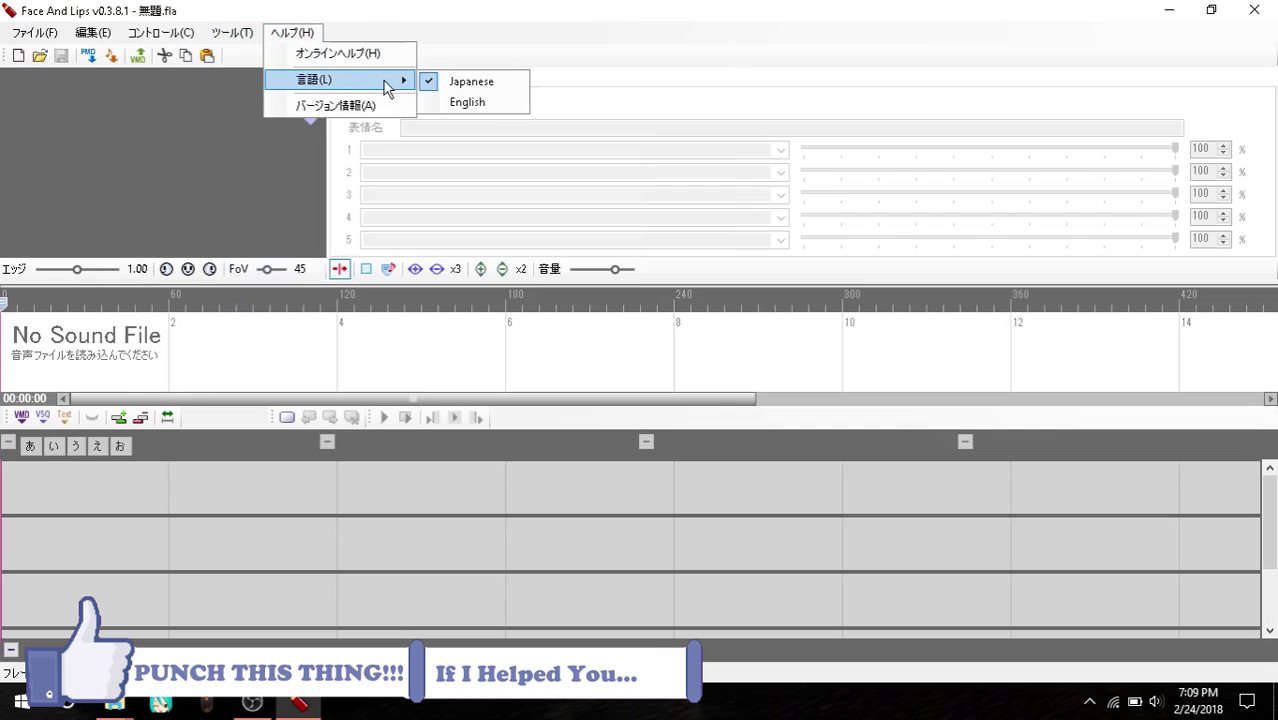
pyautogui.click(467, 102)
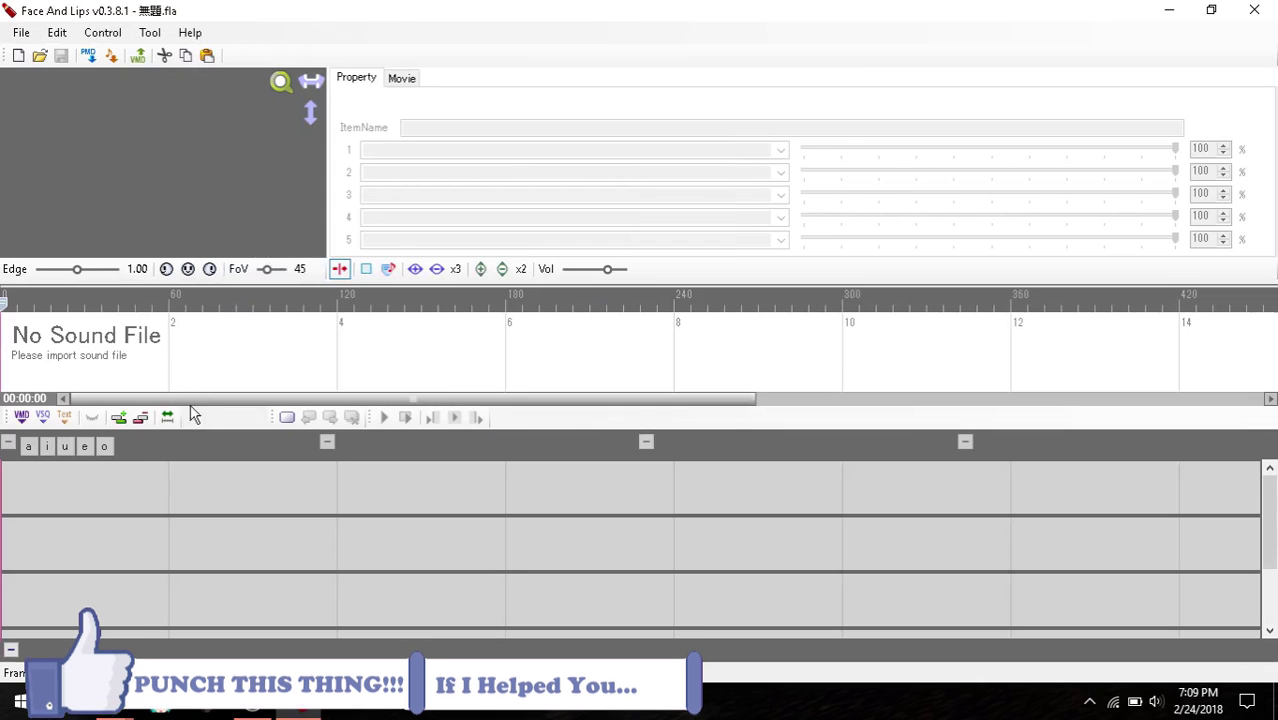
pyautogui.click(21, 33)
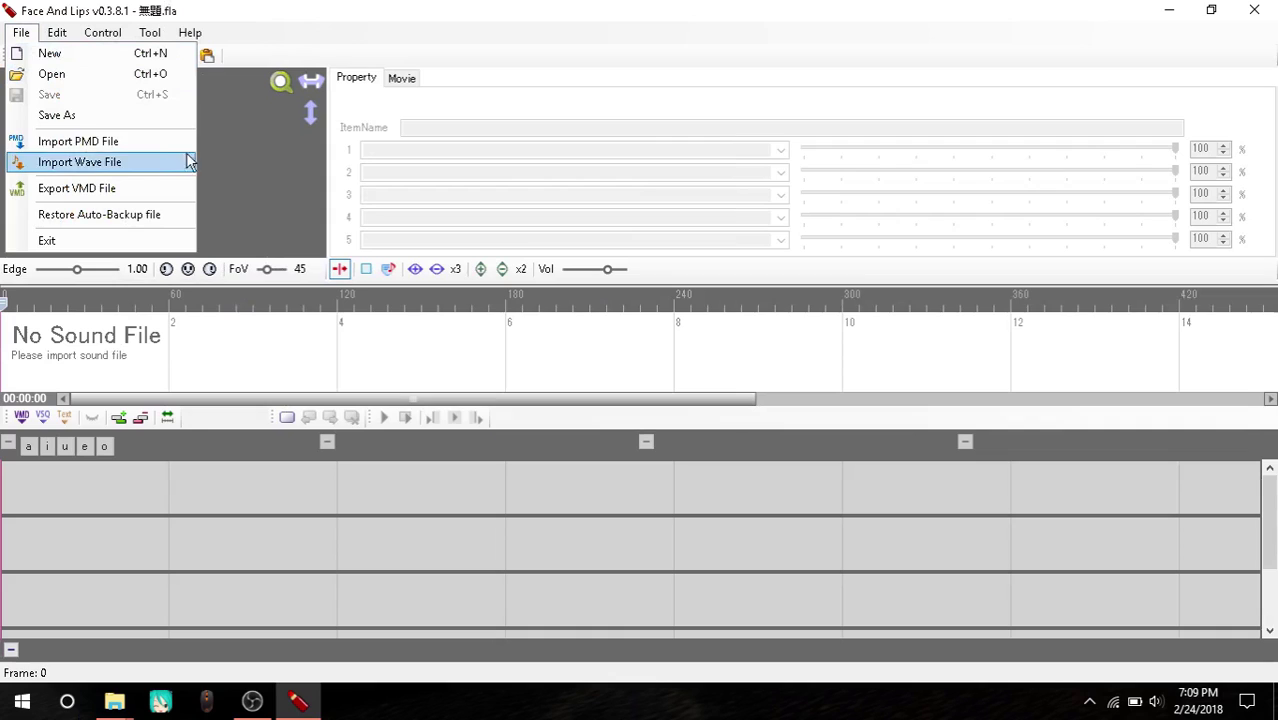
# Import the talk WAV file from the Desktop as the project's sound
pyautogui.click(163, 162)
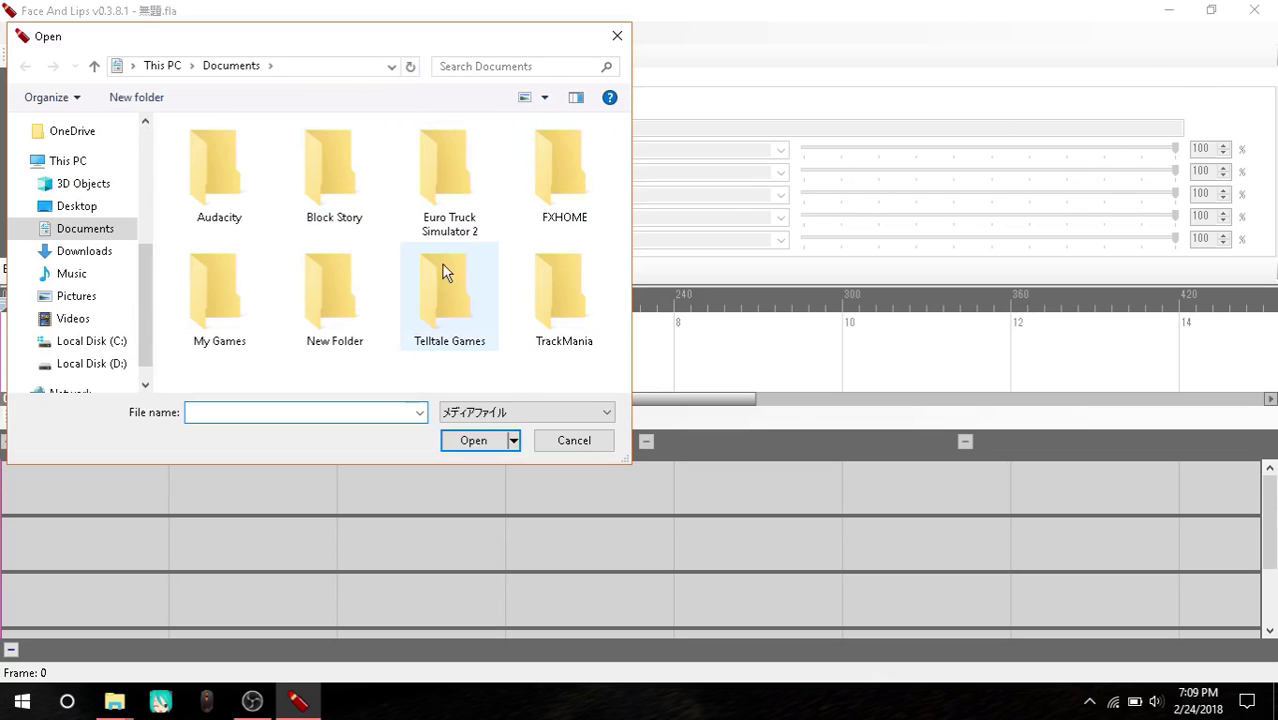
pyautogui.click(92, 205)
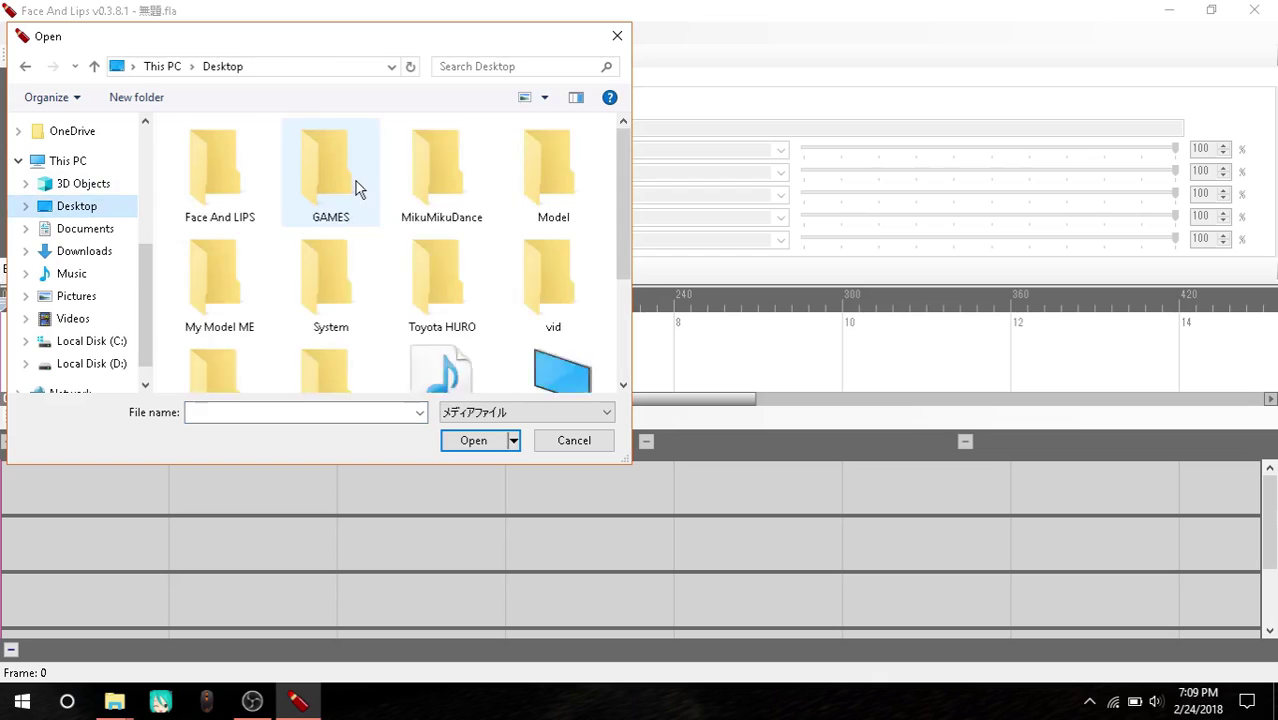
pyautogui.scroll(-3, 355, 181)
pyautogui.doubleClick(448, 220)
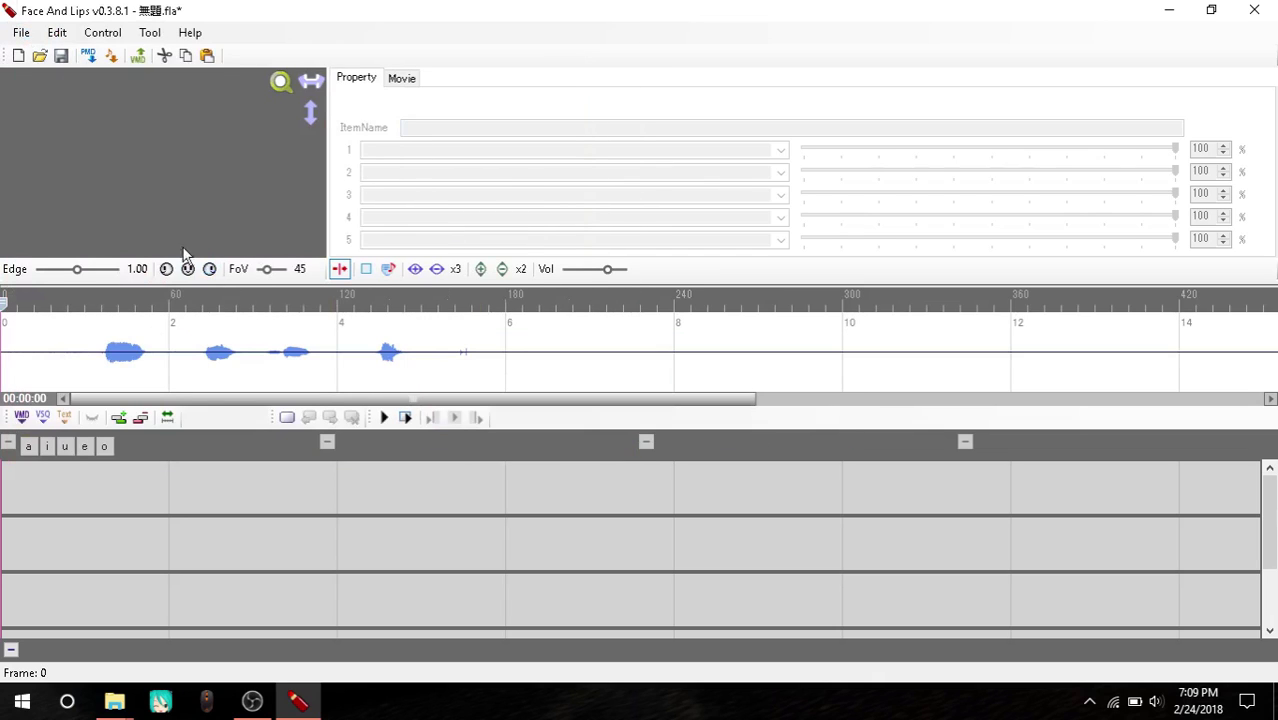
# Play the sound, stop it, and return the playhead to frame 0
pyautogui.click(383, 419)
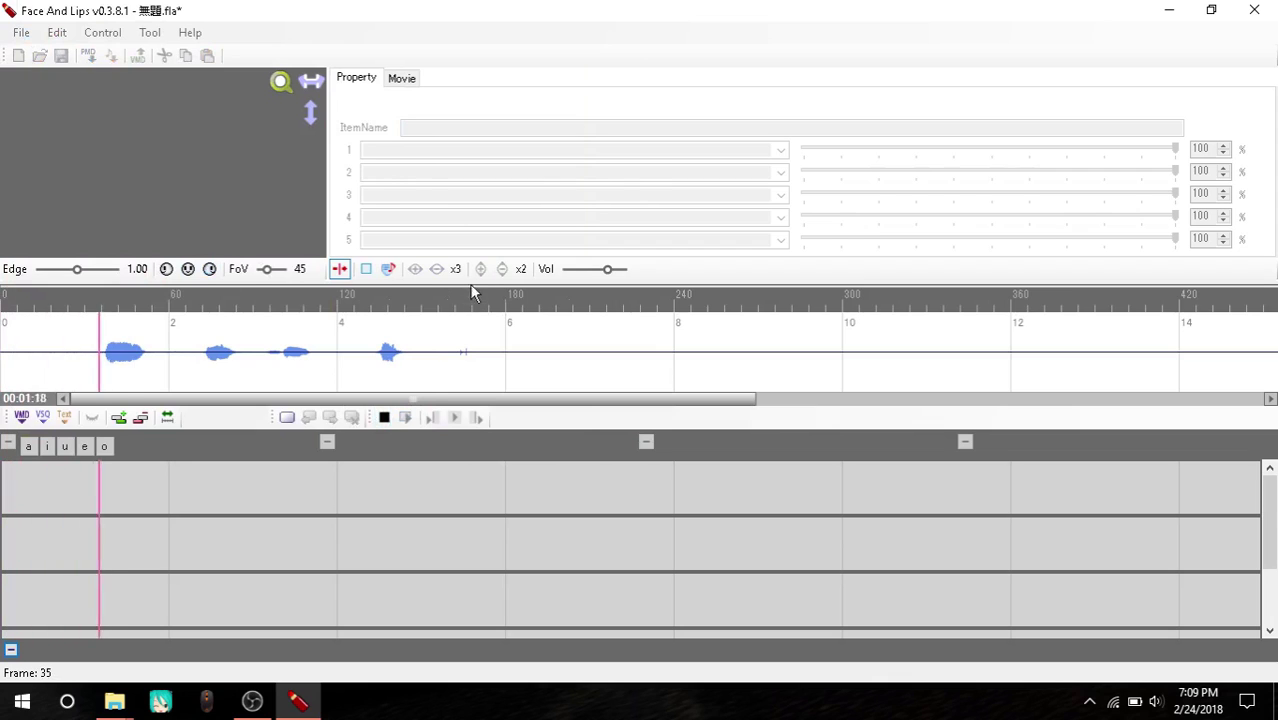
pyautogui.click(386, 419)
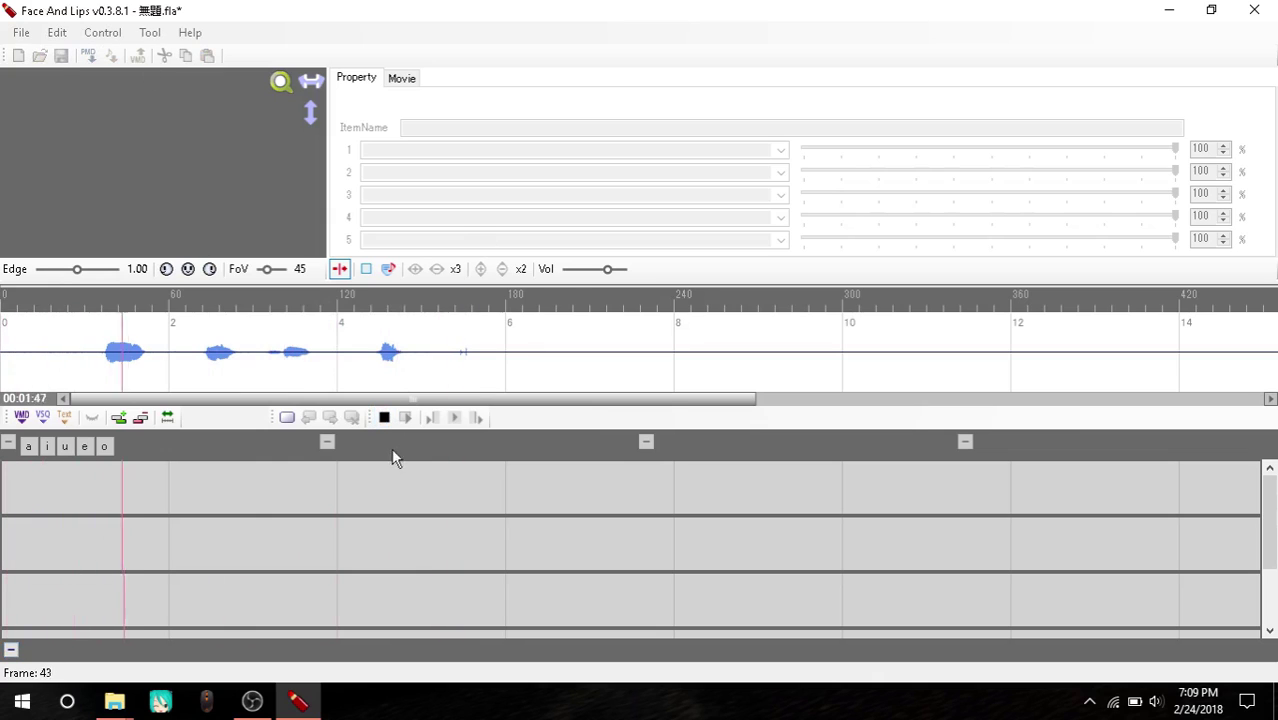
pyautogui.click(386, 418)
pyautogui.moveTo(176, 314); pyautogui.dragTo(8, 300)
# Import the character model's PMD file from the Desktop Model folder
pyautogui.click(58, 33)
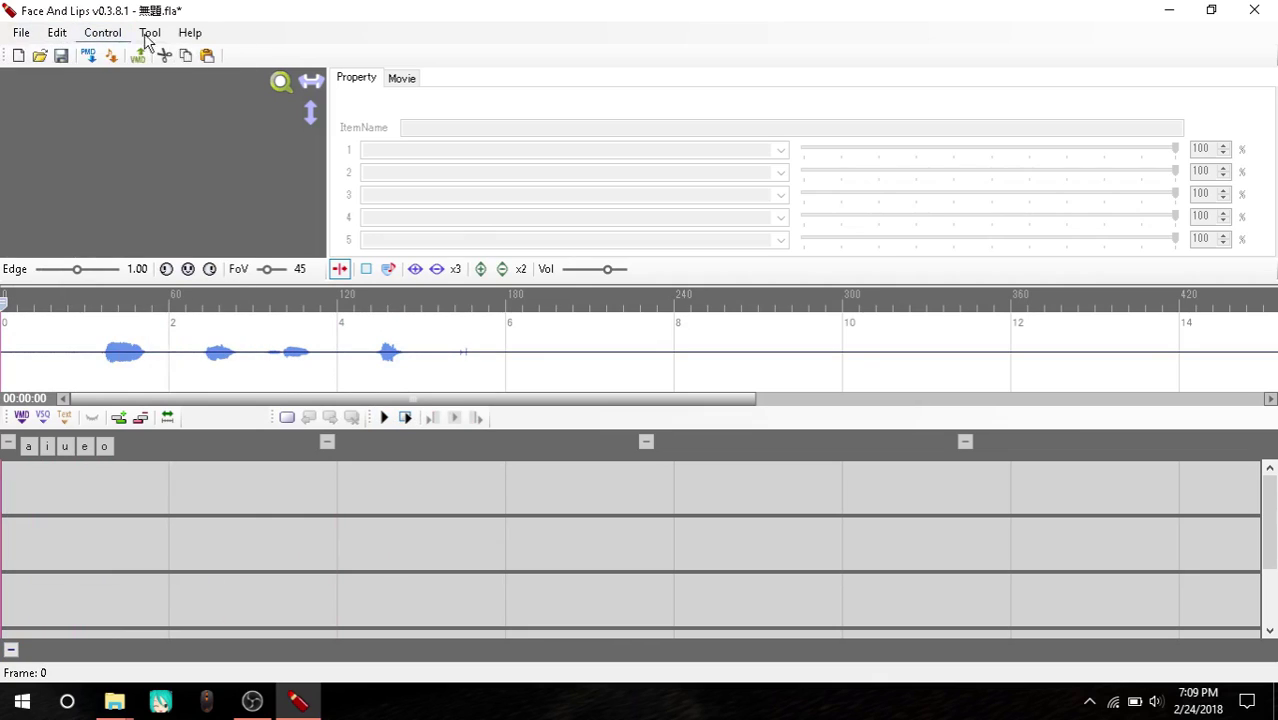
pyautogui.moveTo(5, 32)
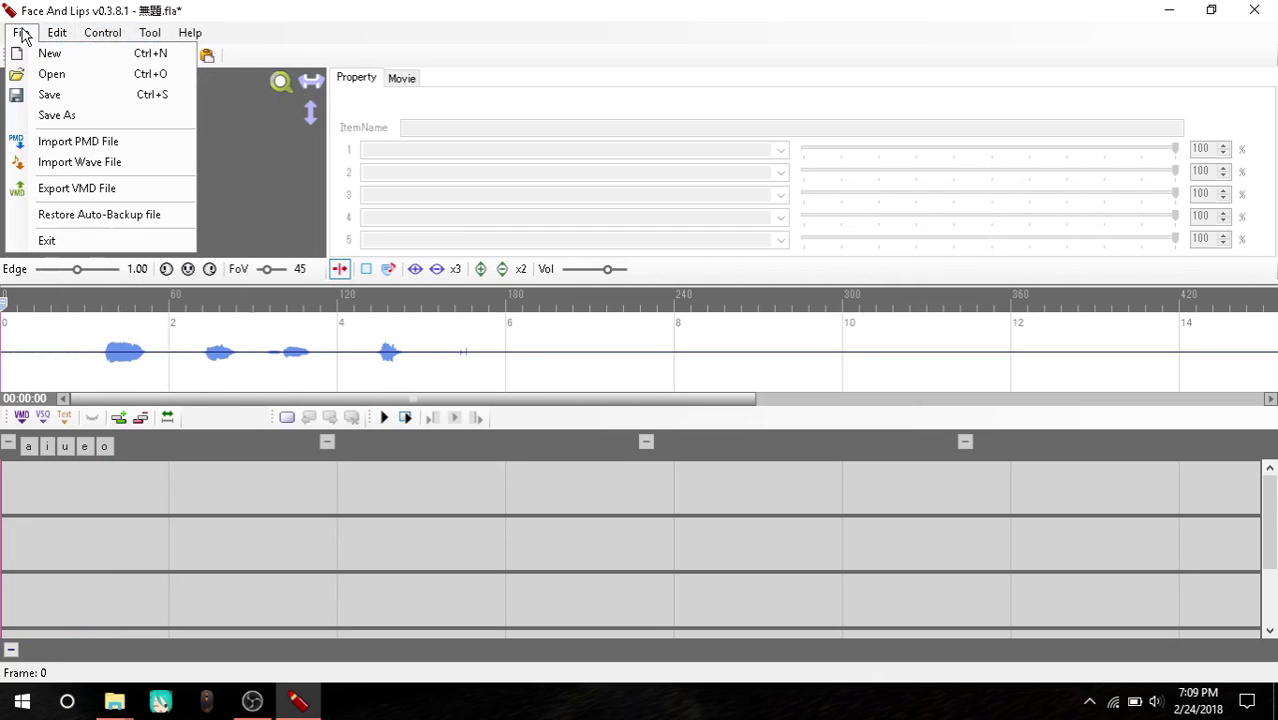
pyautogui.click(134, 142)
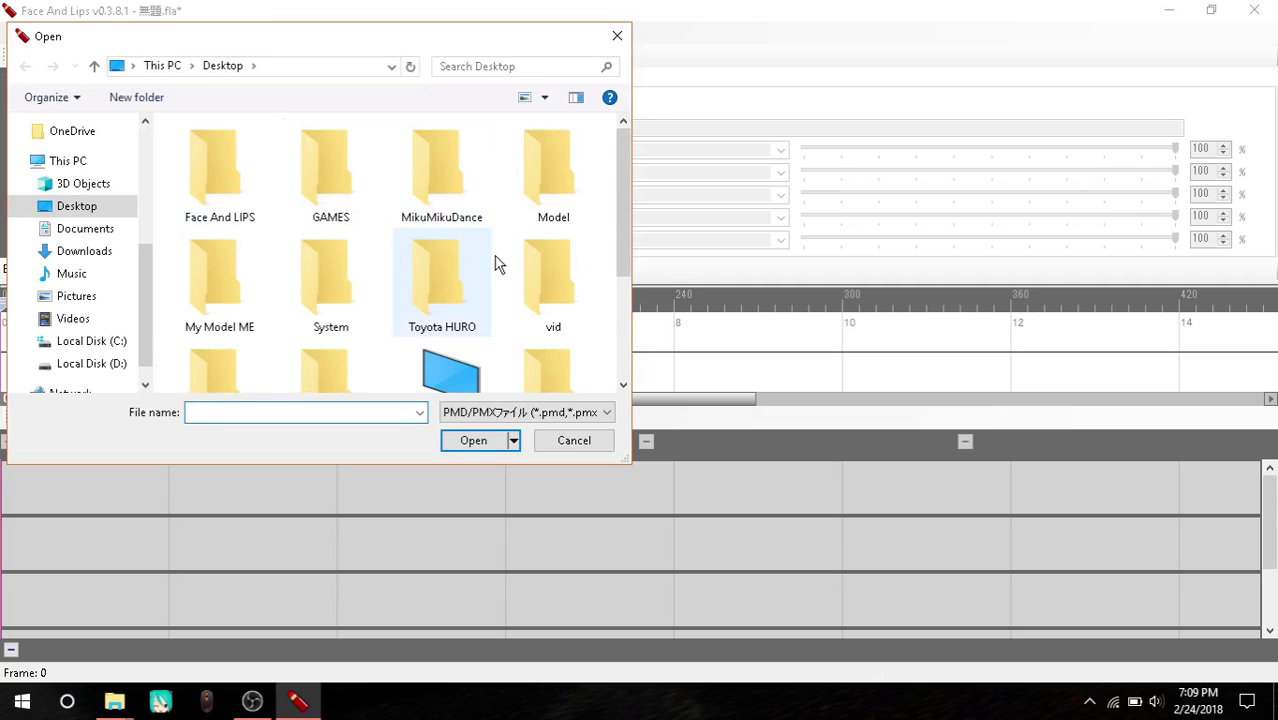
pyautogui.scroll(-2, 520, 230)
pyautogui.scroll(2, 345, 240)
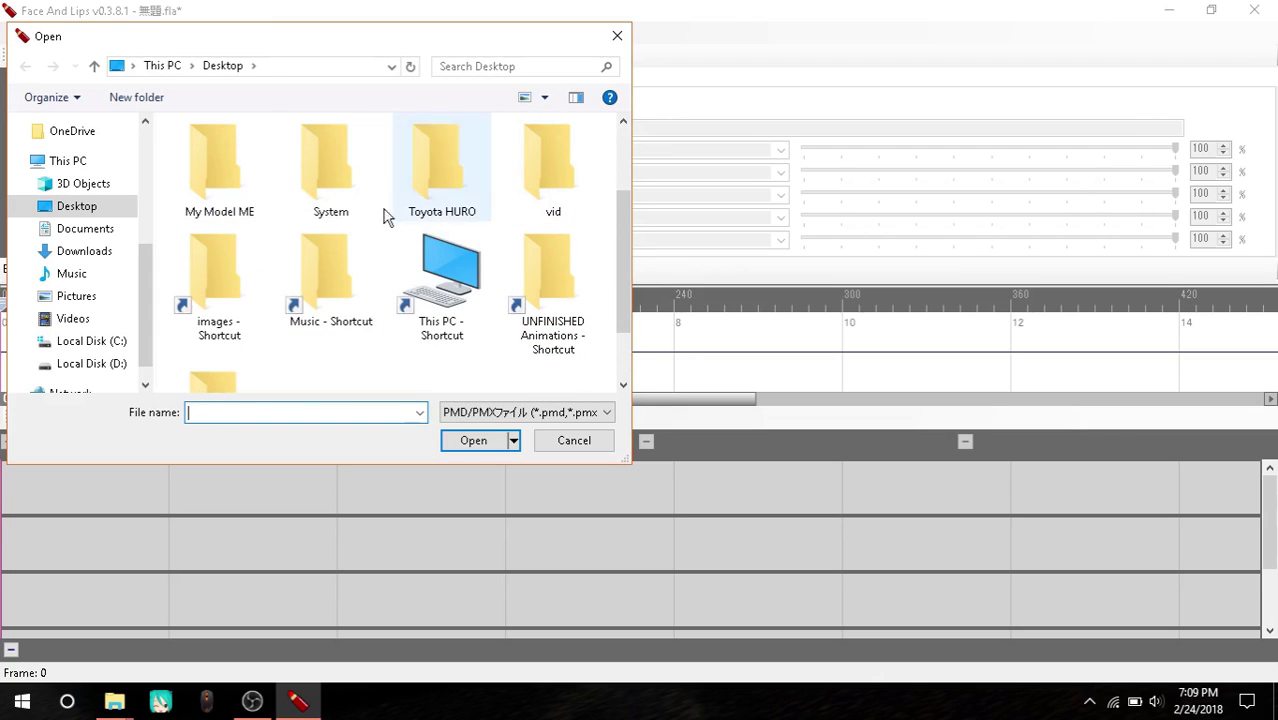
pyautogui.doubleClick(561, 187)
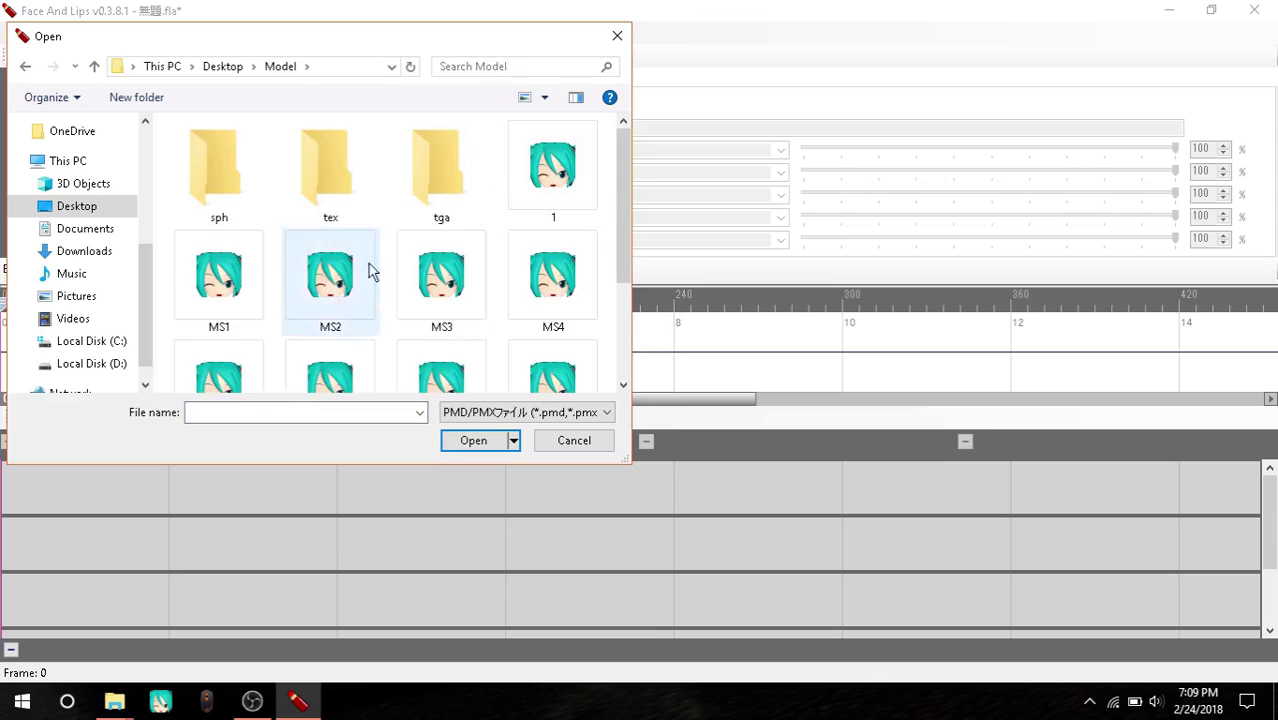
pyautogui.scroll(-2, 380, 288)
pyautogui.doubleClick(337, 200)
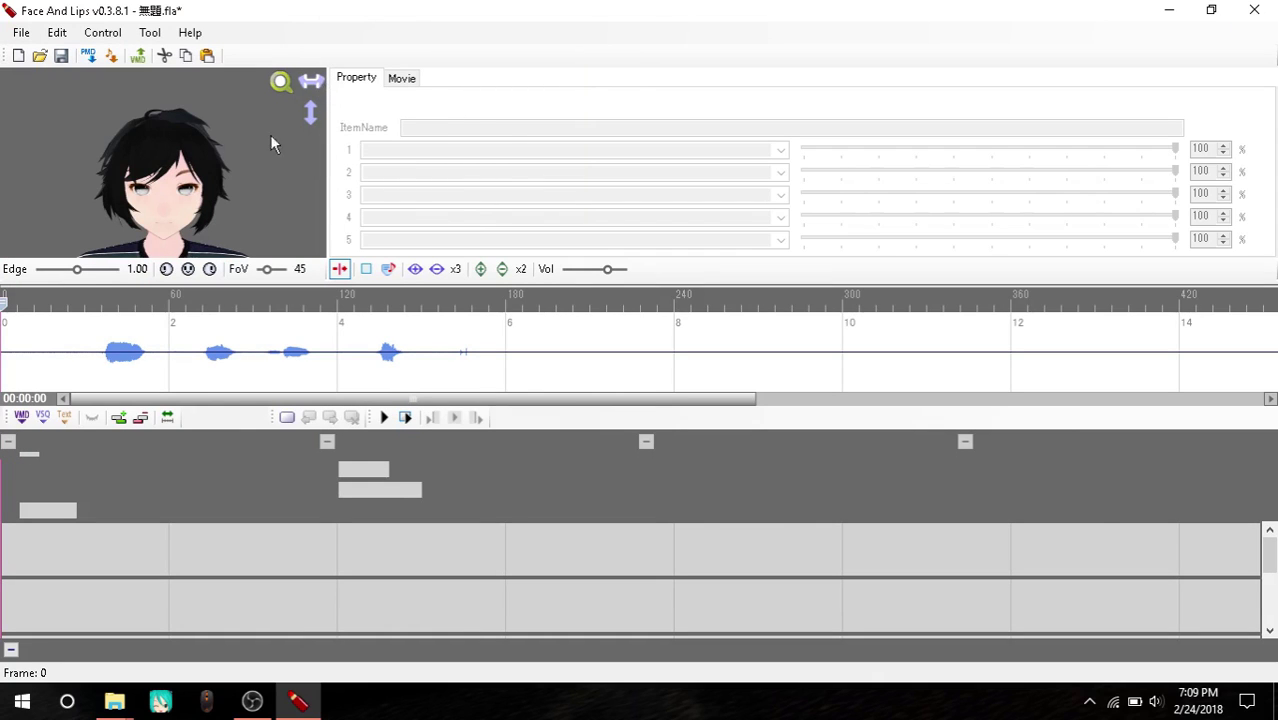
# Resize the panels to widen the character preview while keeping the timeline visible
pyautogui.moveTo(327, 173); pyautogui.dragTo(831, 210)
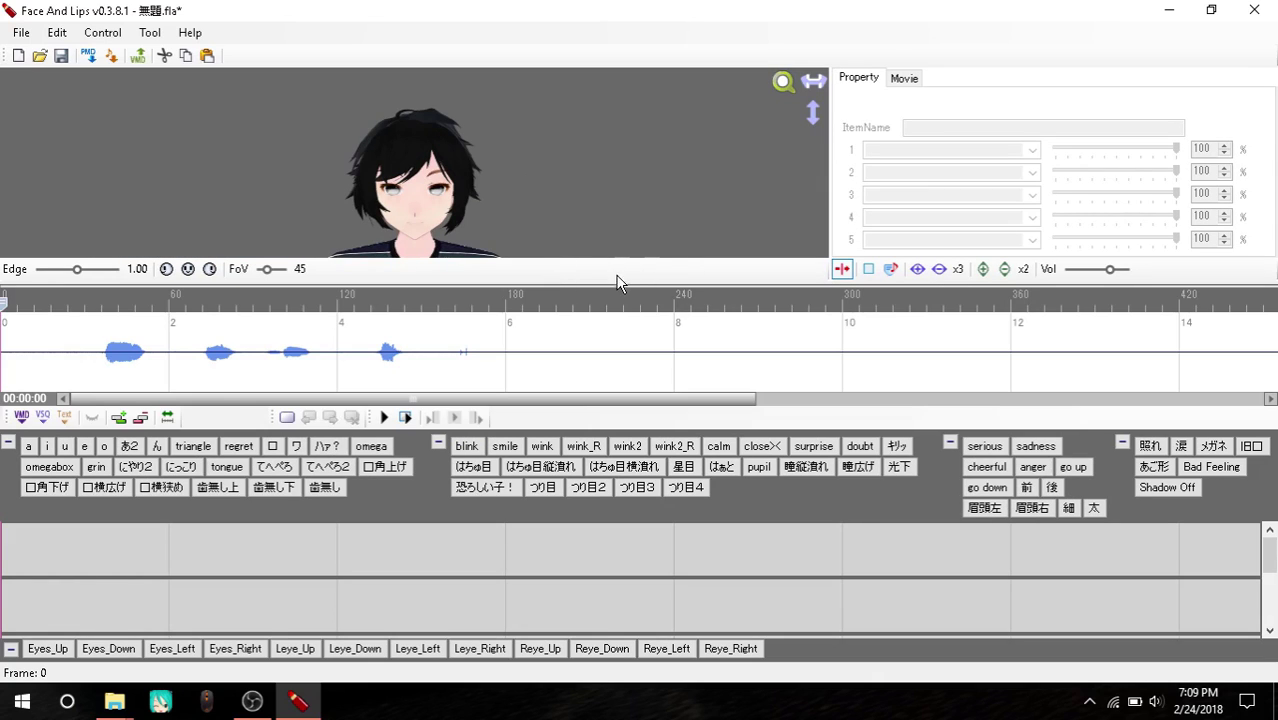
pyautogui.moveTo(617, 284); pyautogui.dragTo(621, 379)
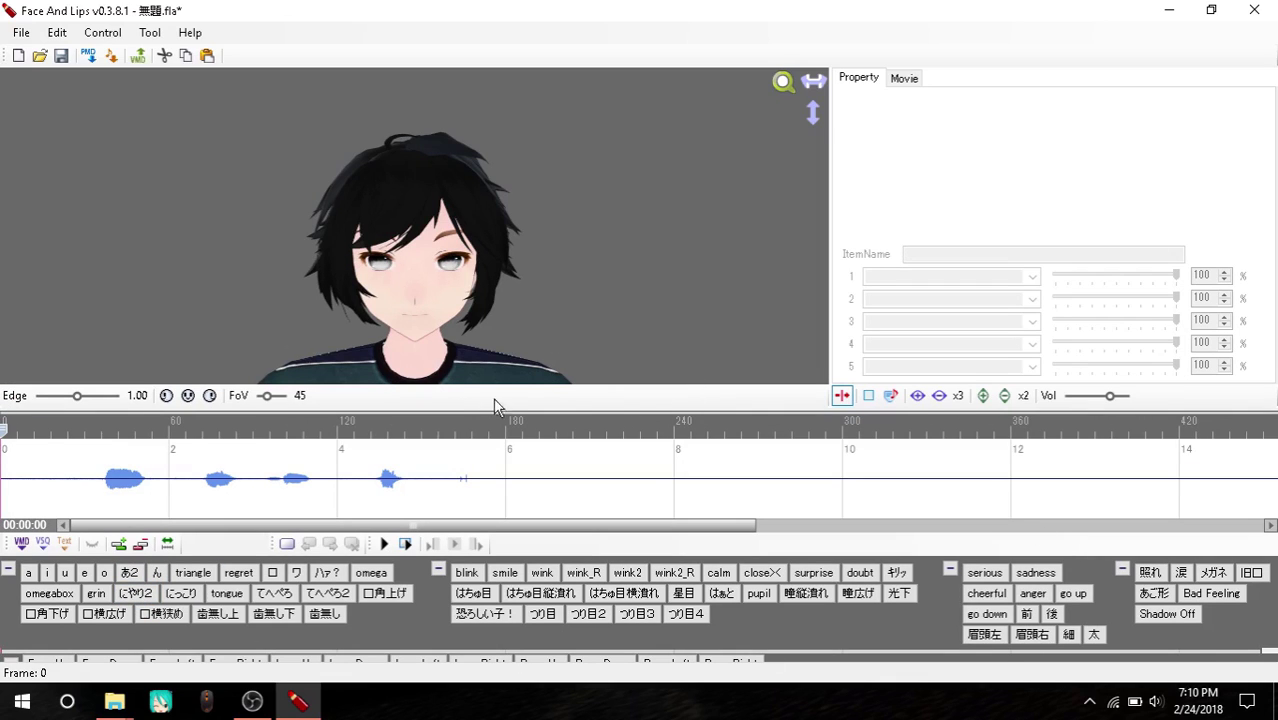
pyautogui.moveTo(794, 409); pyautogui.dragTo(779, 314)
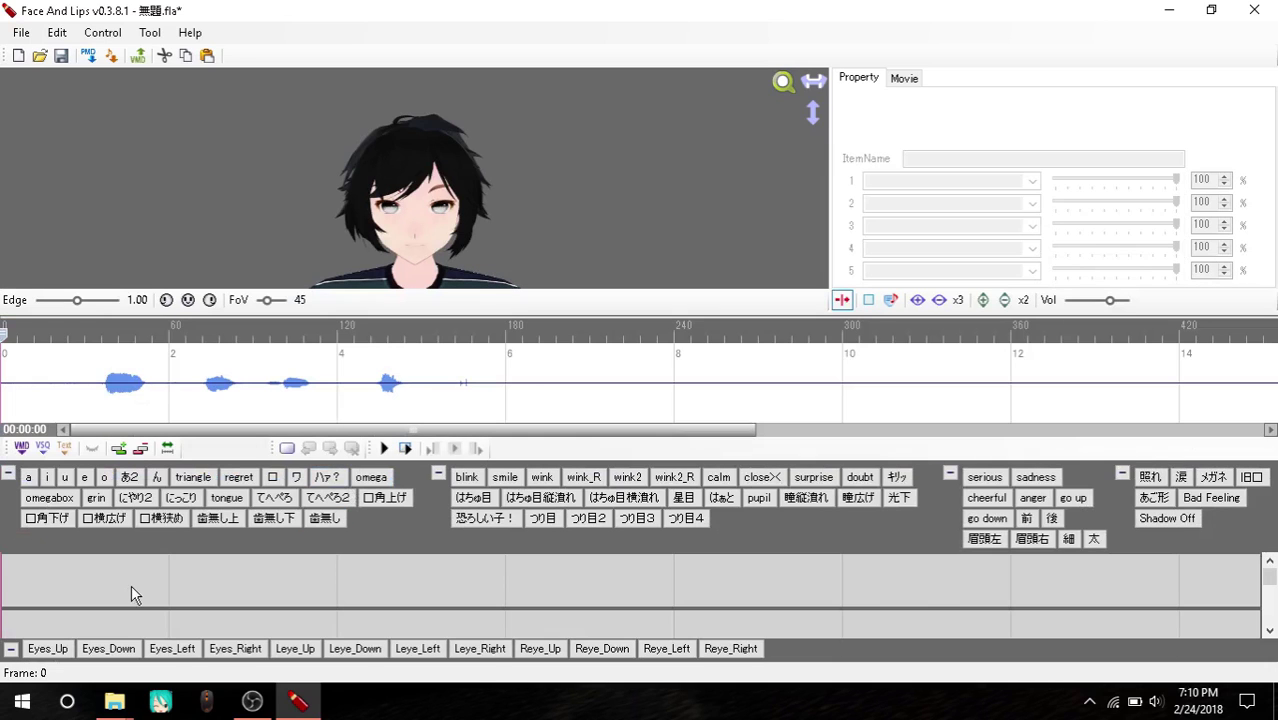
# Collapse the extra, empty, eye and eye-direction expression groups, leaving the mouth shapes
pyautogui.click(1122, 476)
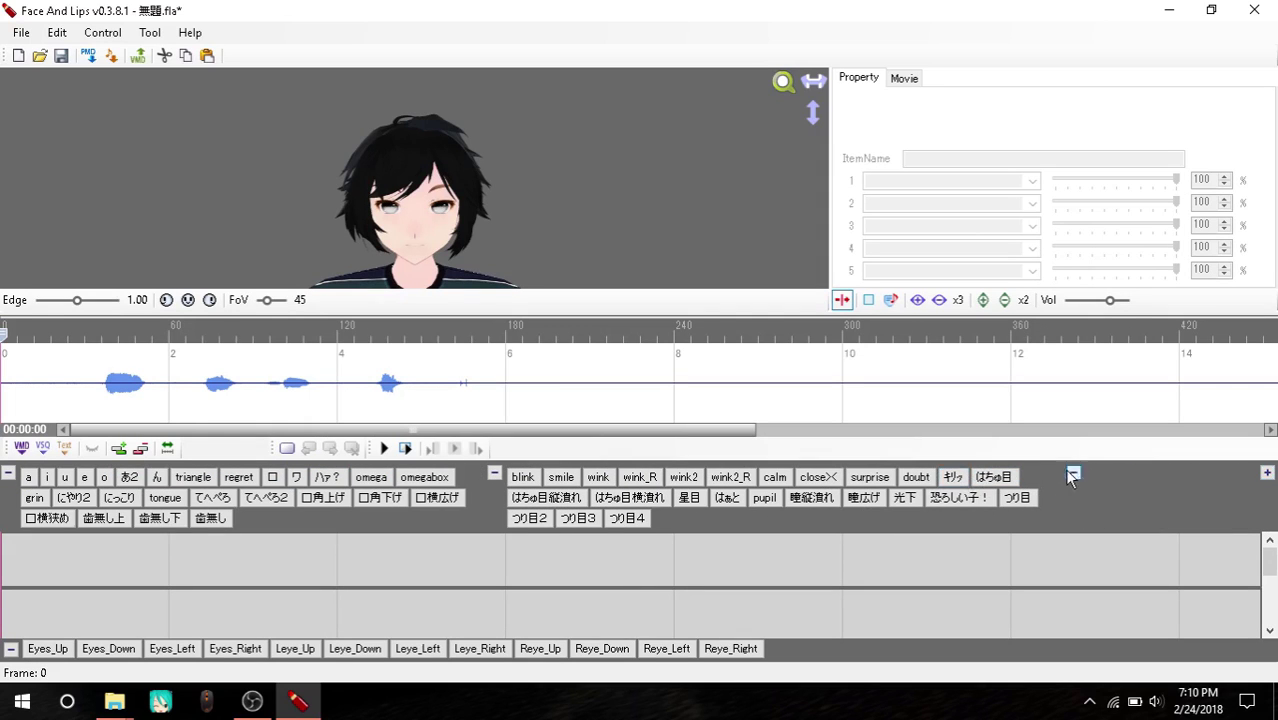
pyautogui.click(1072, 473)
pyautogui.click(574, 473)
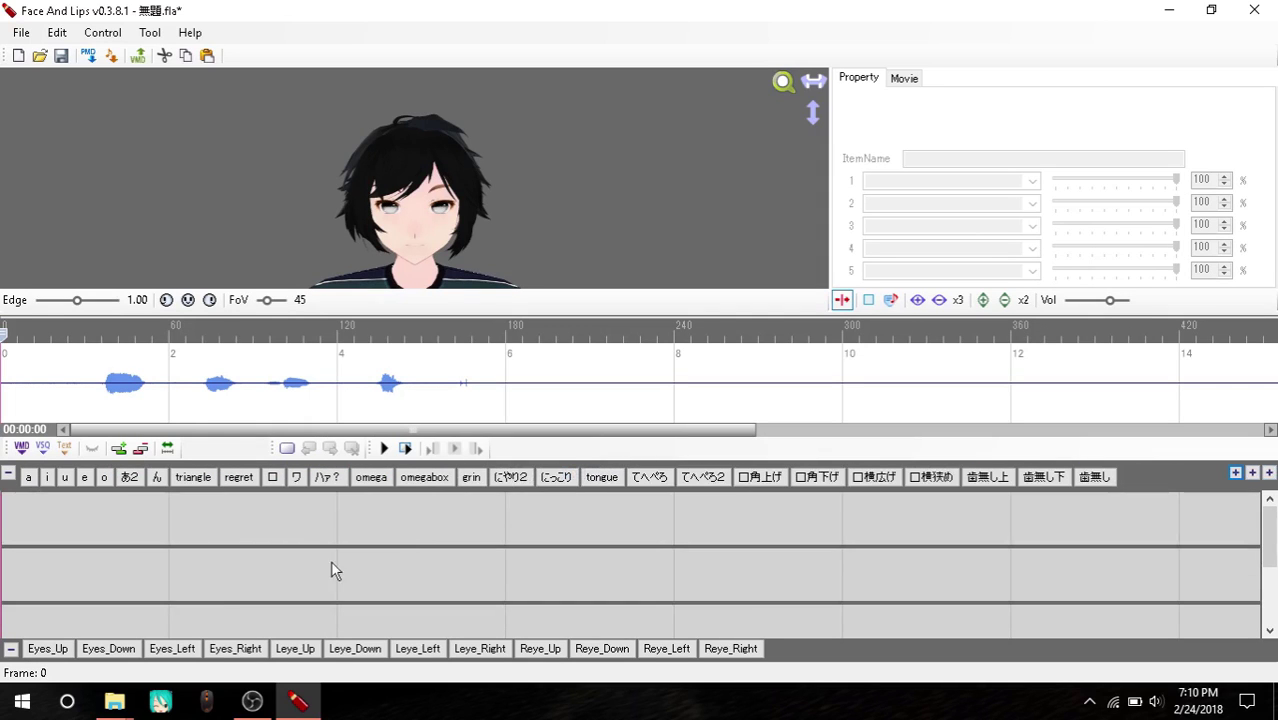
pyautogui.click(11, 650)
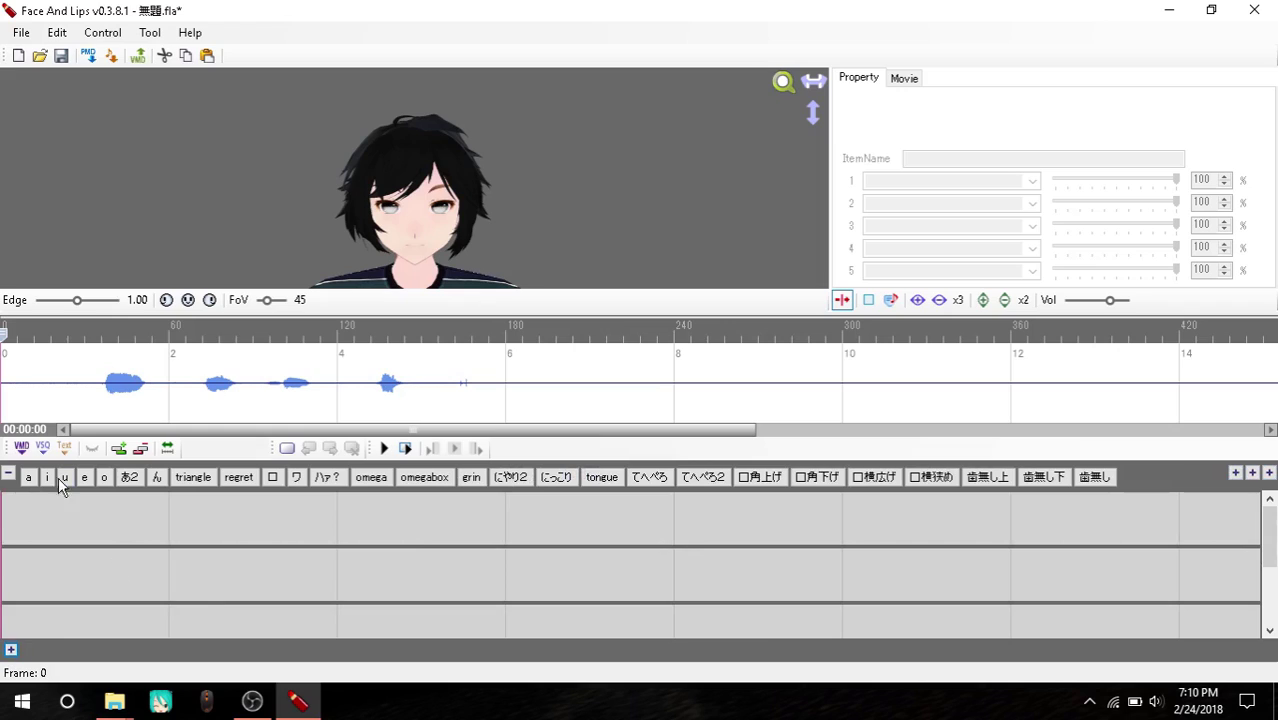
# Play the sound, then select frames 37–51 over the first voice burst
pyautogui.click(384, 448)
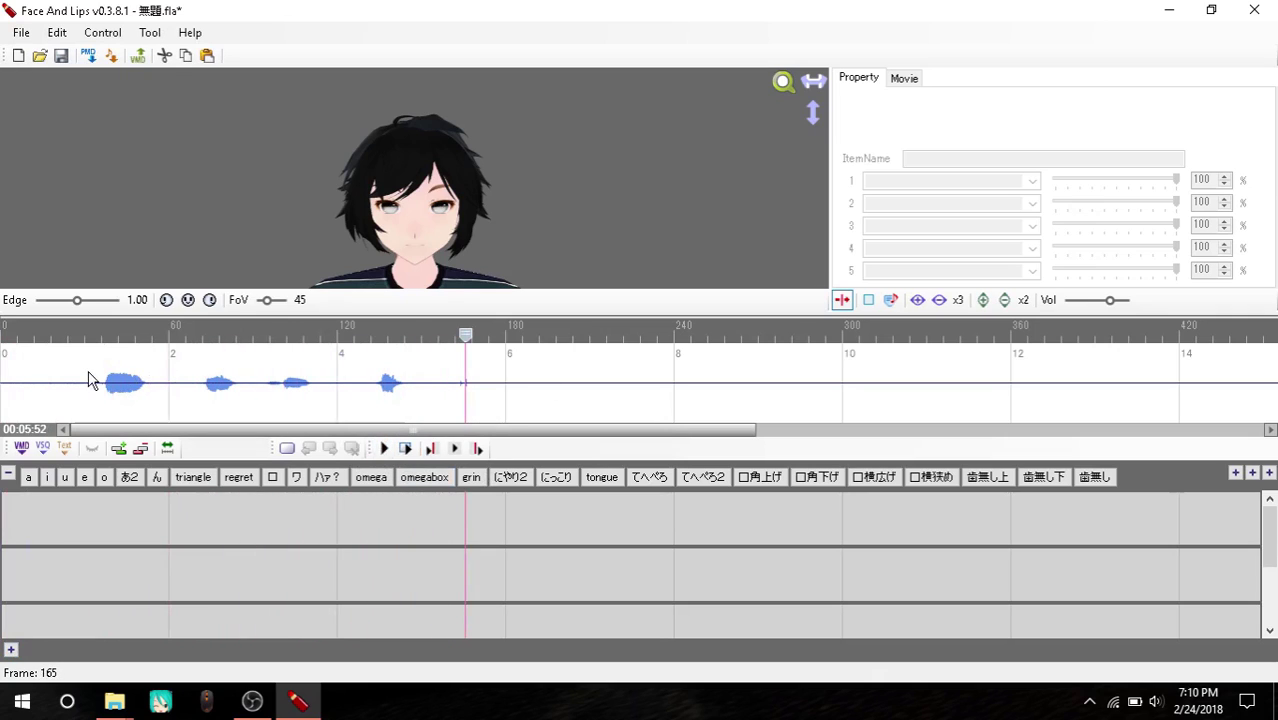
pyautogui.moveTo(88, 380); pyautogui.dragTo(166, 395)
pyautogui.moveTo(82, 380)
pyautogui.mouseDown()
pyautogui.moveTo(145, 385)
pyautogui.moveTo(85, 392)
pyautogui.mouseUp()
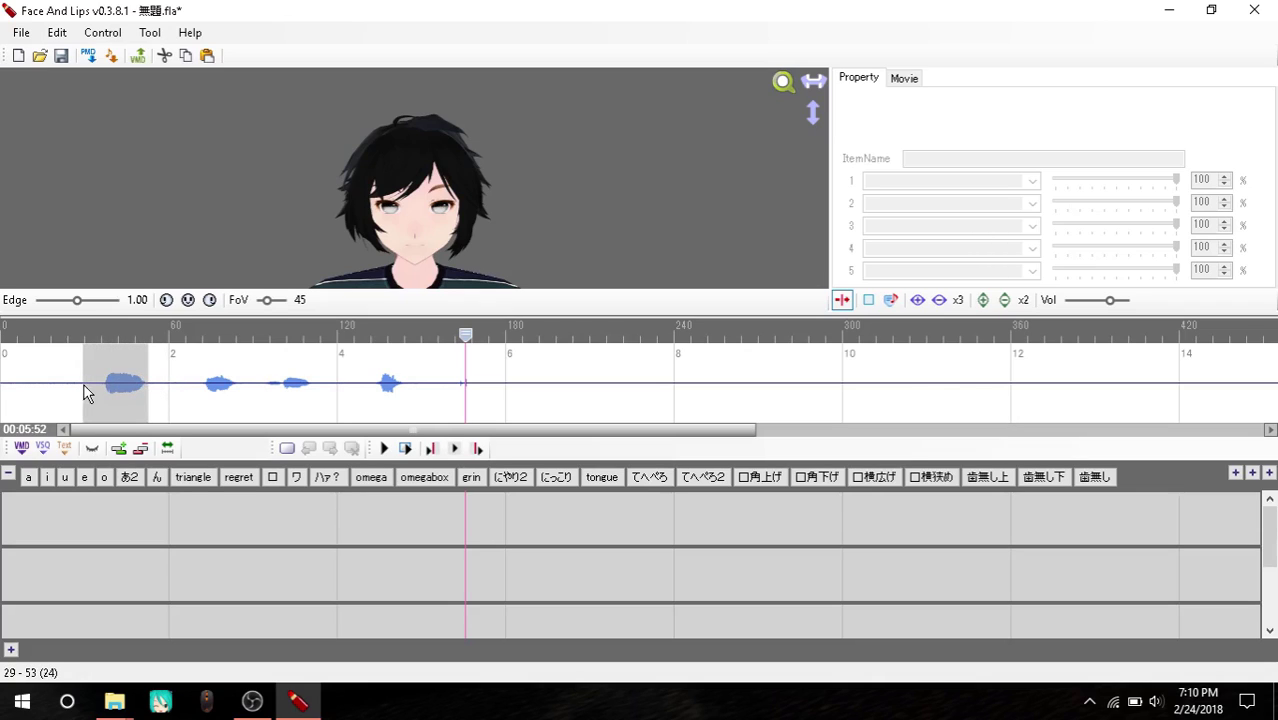
pyautogui.moveTo(166, 390); pyautogui.dragTo(260, 390)
pyautogui.click(177, 385)
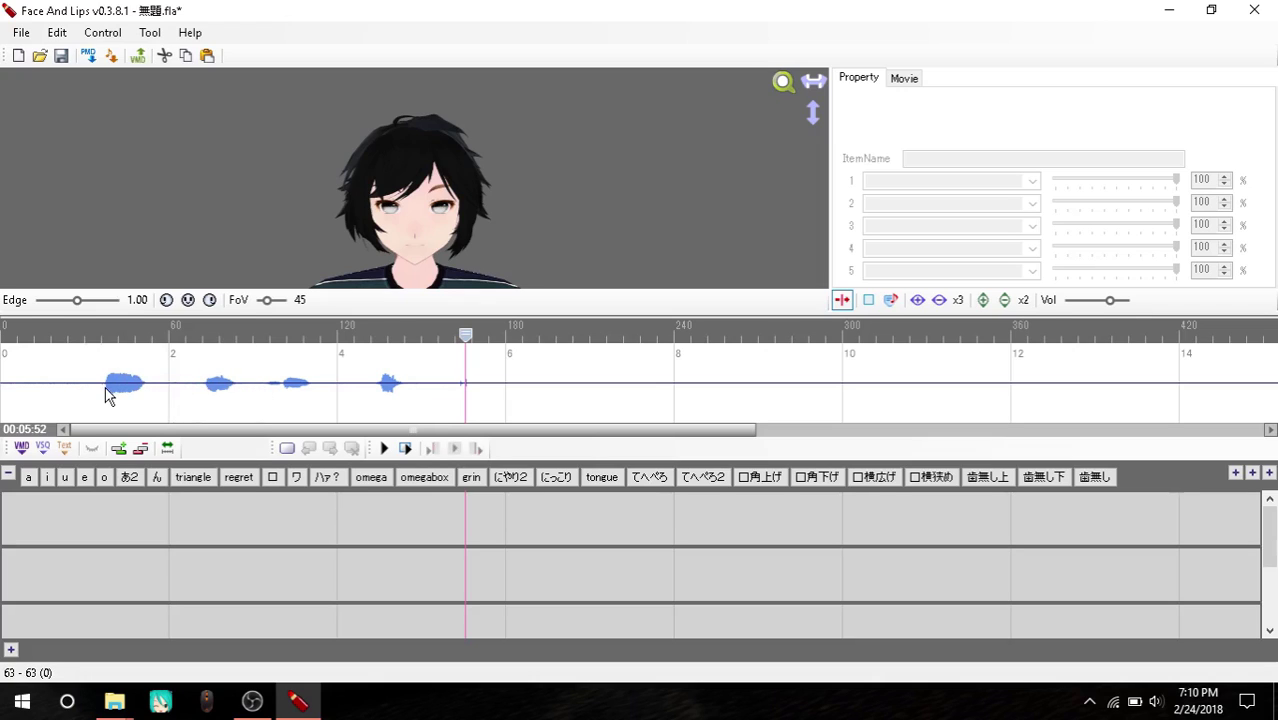
pyautogui.moveTo(107, 391); pyautogui.dragTo(144, 392)
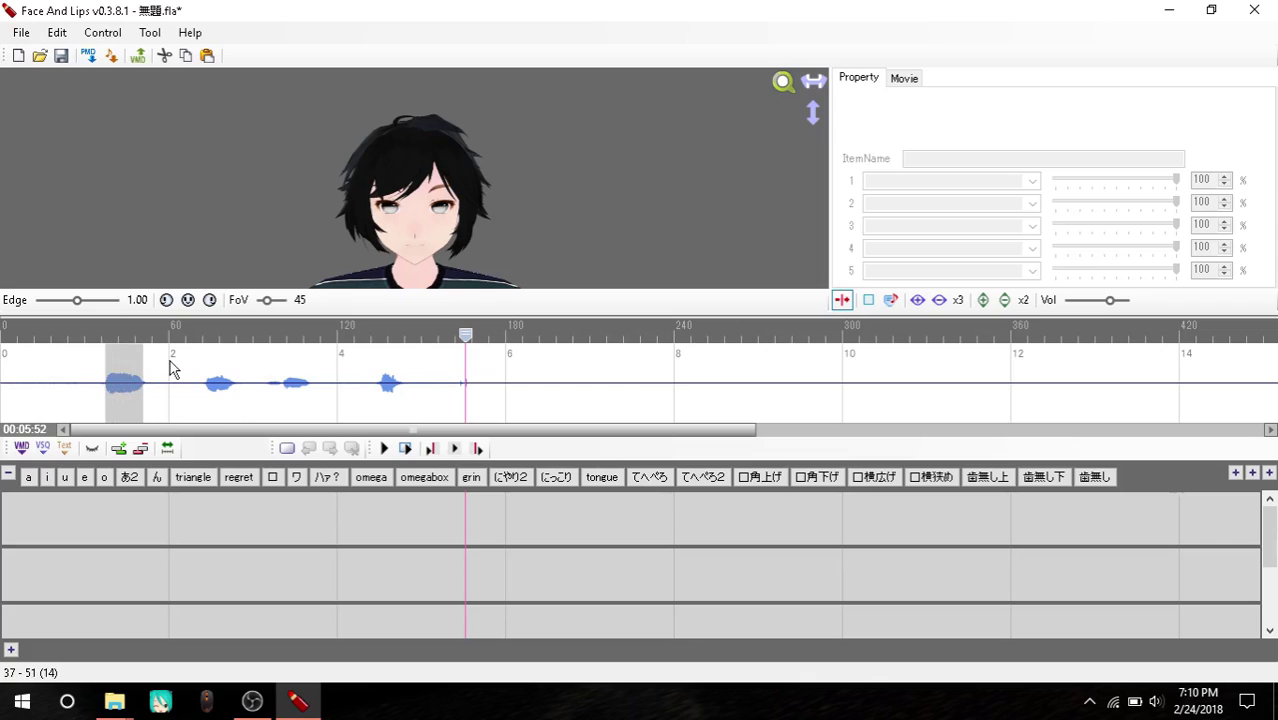
# Check the character's side view, then add a 'u' mouth shape over frames 37–51
pyautogui.click(210, 300)
pyautogui.click(208, 300)
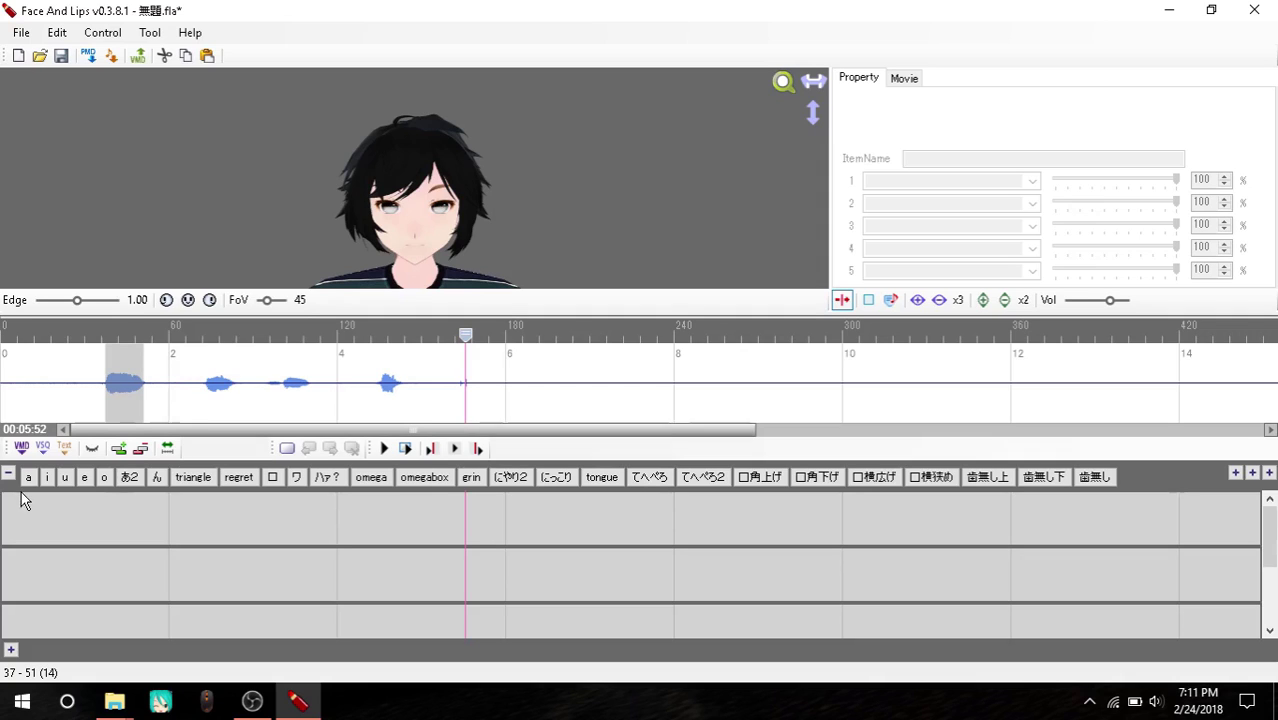
pyautogui.click(64, 477)
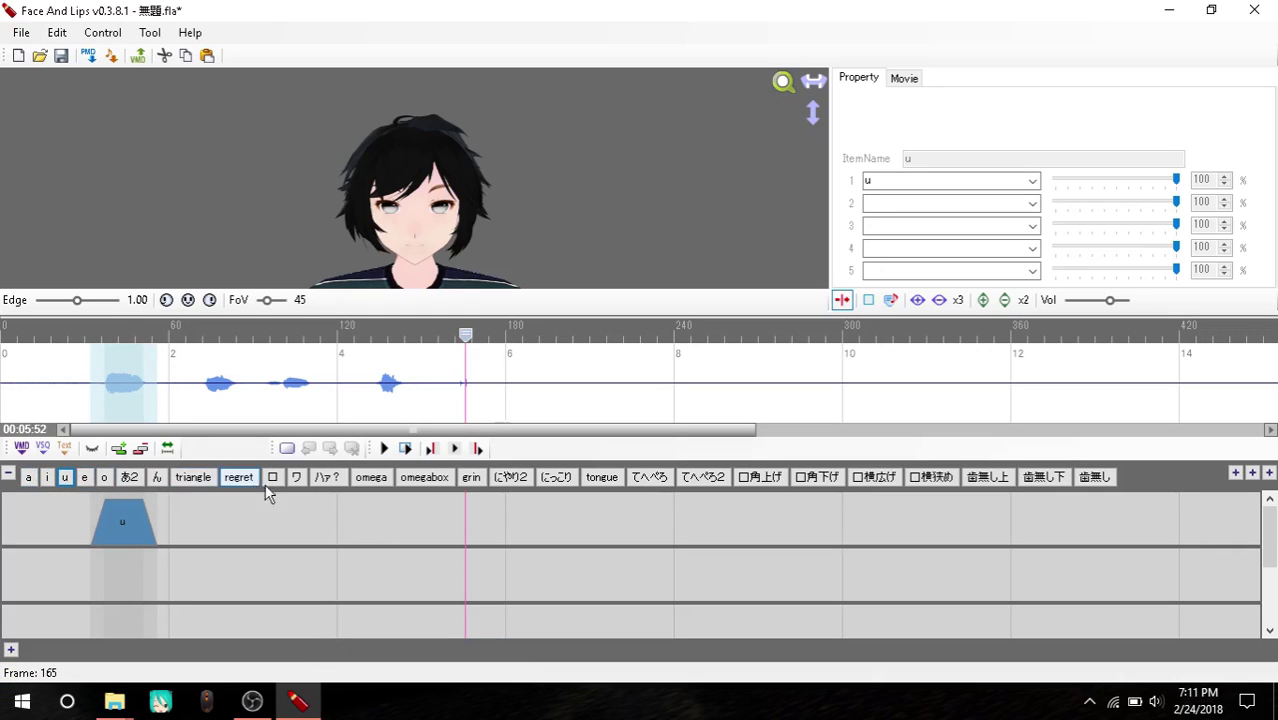
pyautogui.click(68, 480)
# Lower the u shape's strength to 90%, reshape its fade slopes, and rewind the playhead
pyautogui.moveTo(122, 498); pyautogui.dragTo(115, 511)
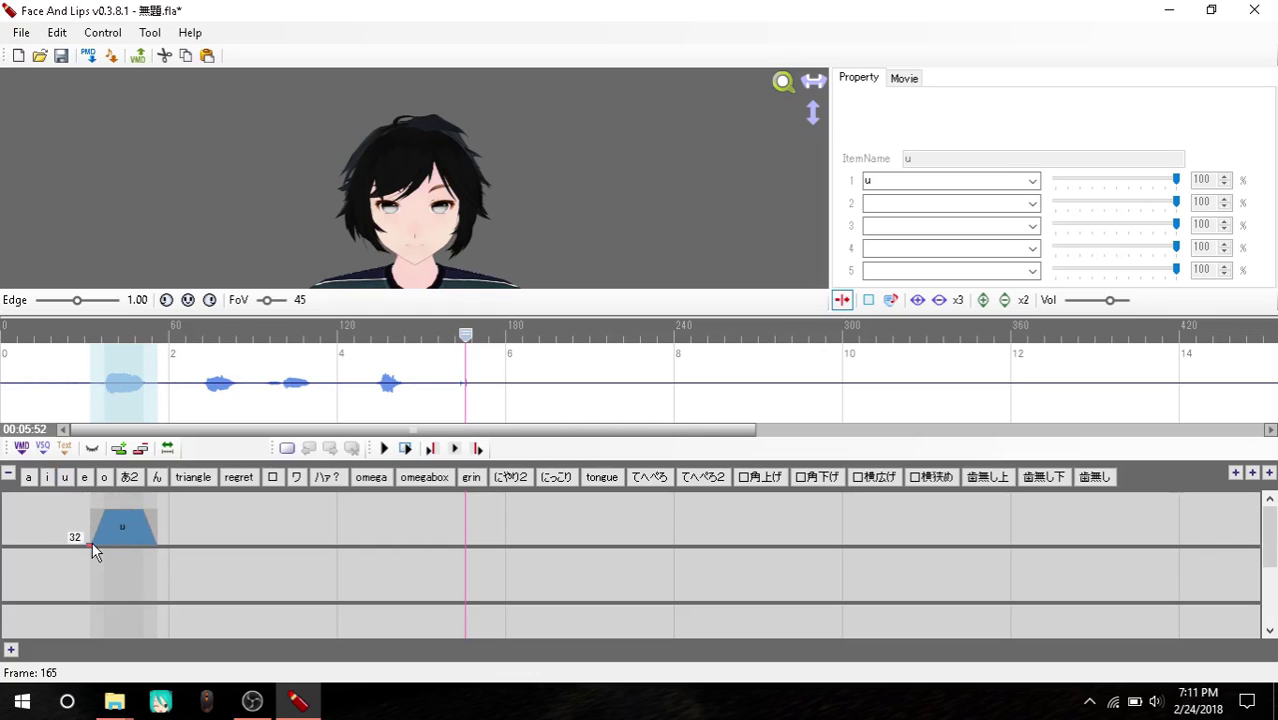
pyautogui.moveTo(106, 511); pyautogui.dragTo(105, 533)
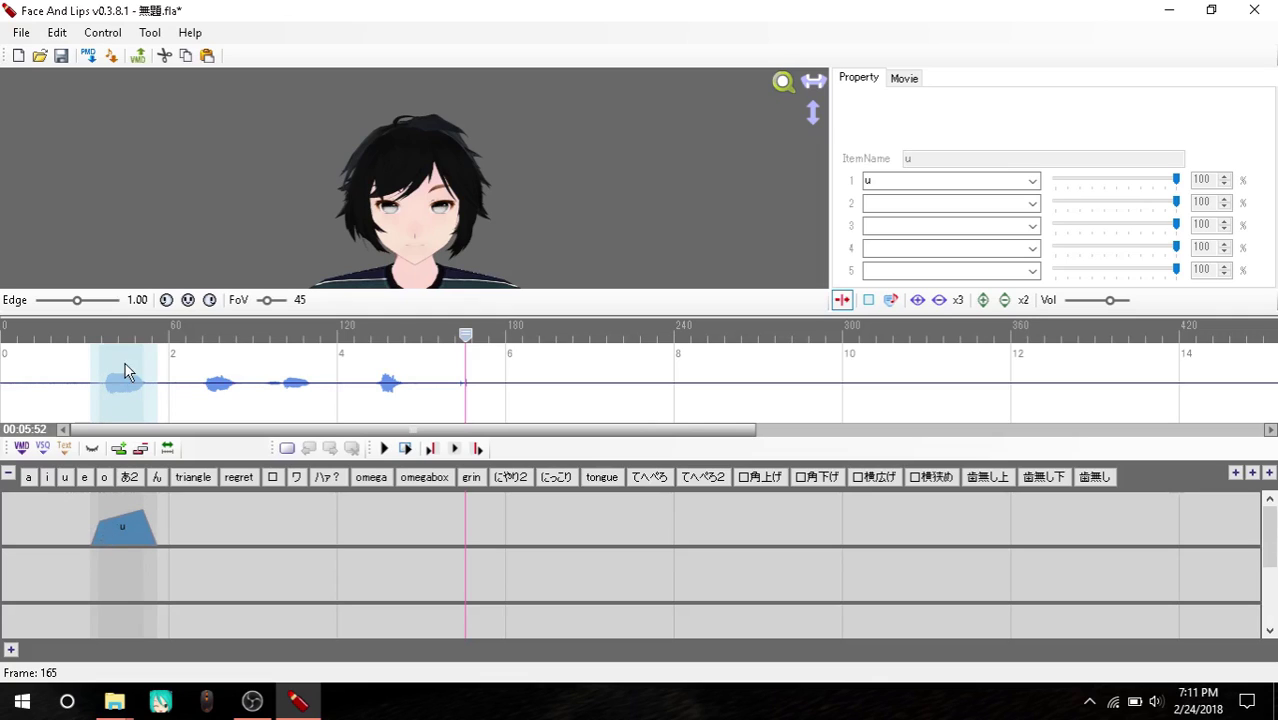
pyautogui.click(69, 337)
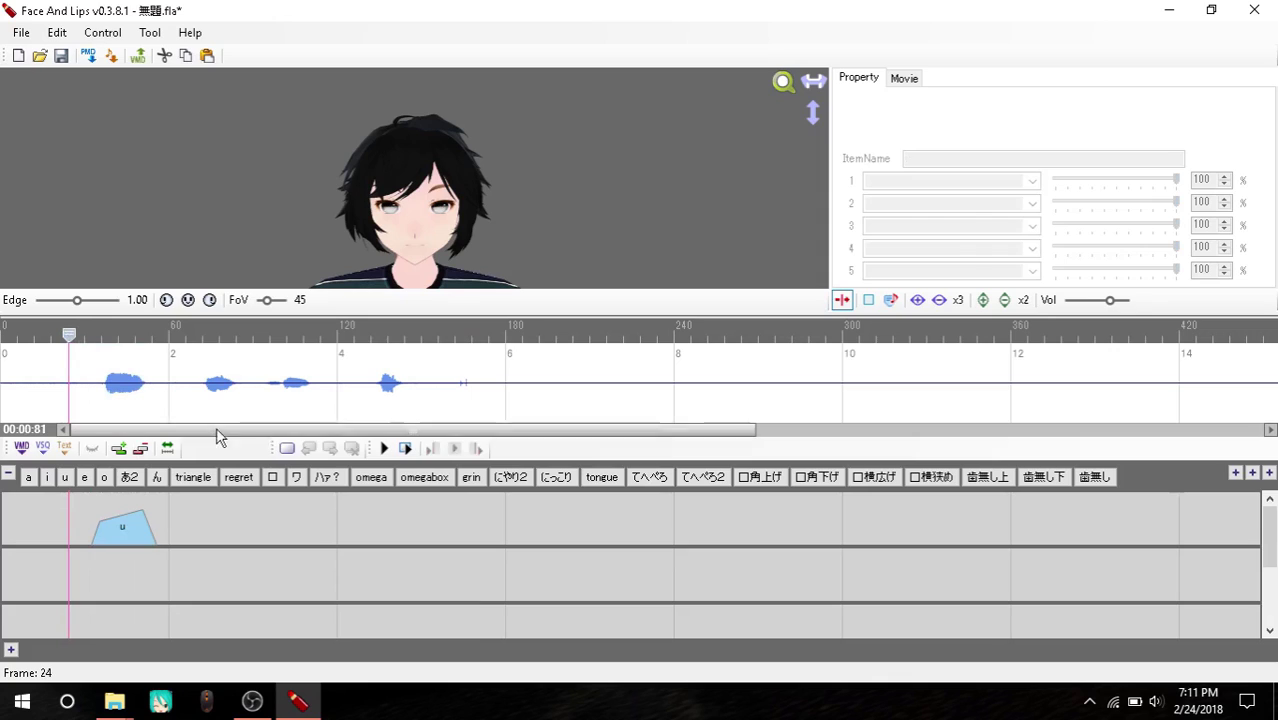
# Preview the lip sync, then level the top of the u key's envelope
pyautogui.click(383, 449)
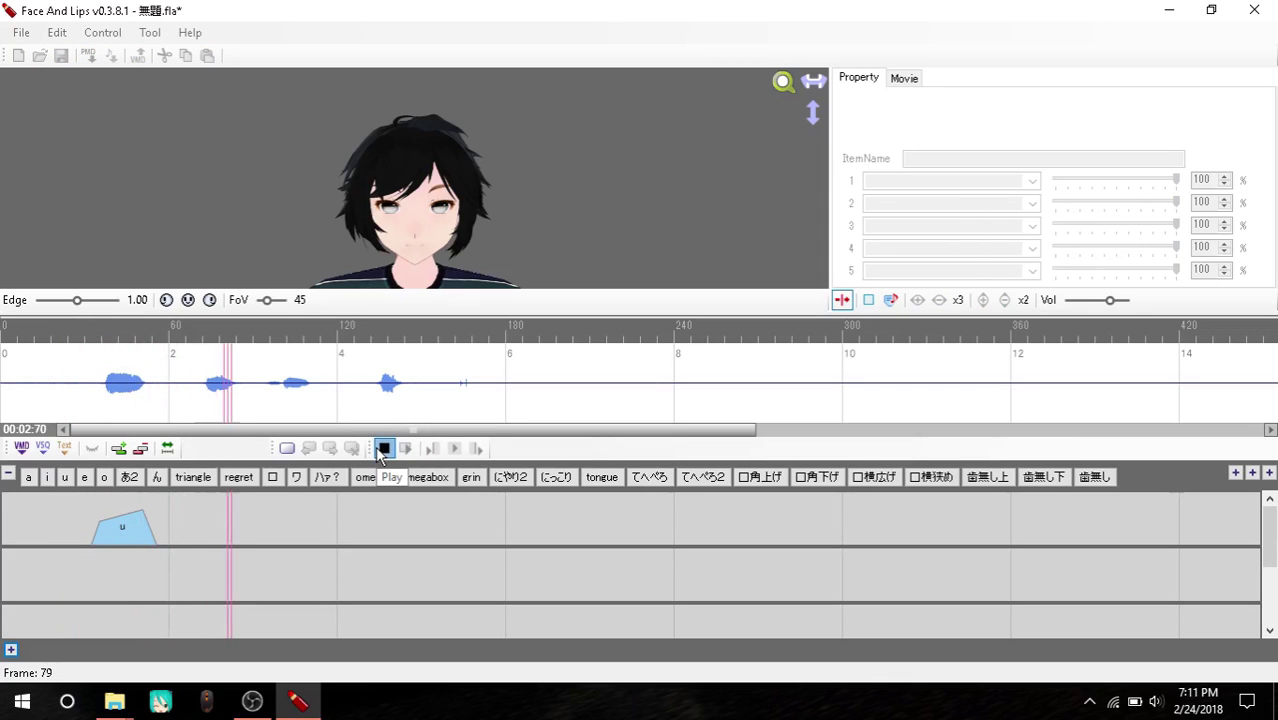
pyautogui.click(383, 449)
pyautogui.click(125, 524)
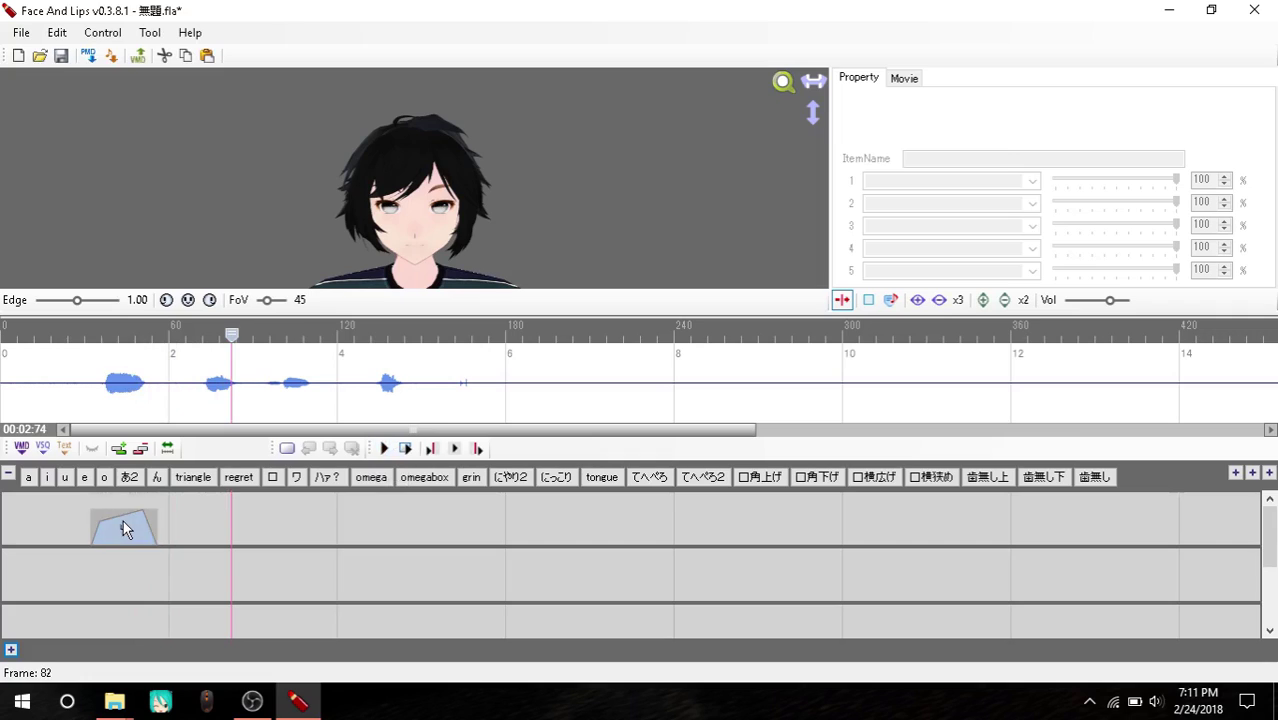
pyautogui.click(124, 526)
pyautogui.moveTo(128, 524); pyautogui.dragTo(117, 534)
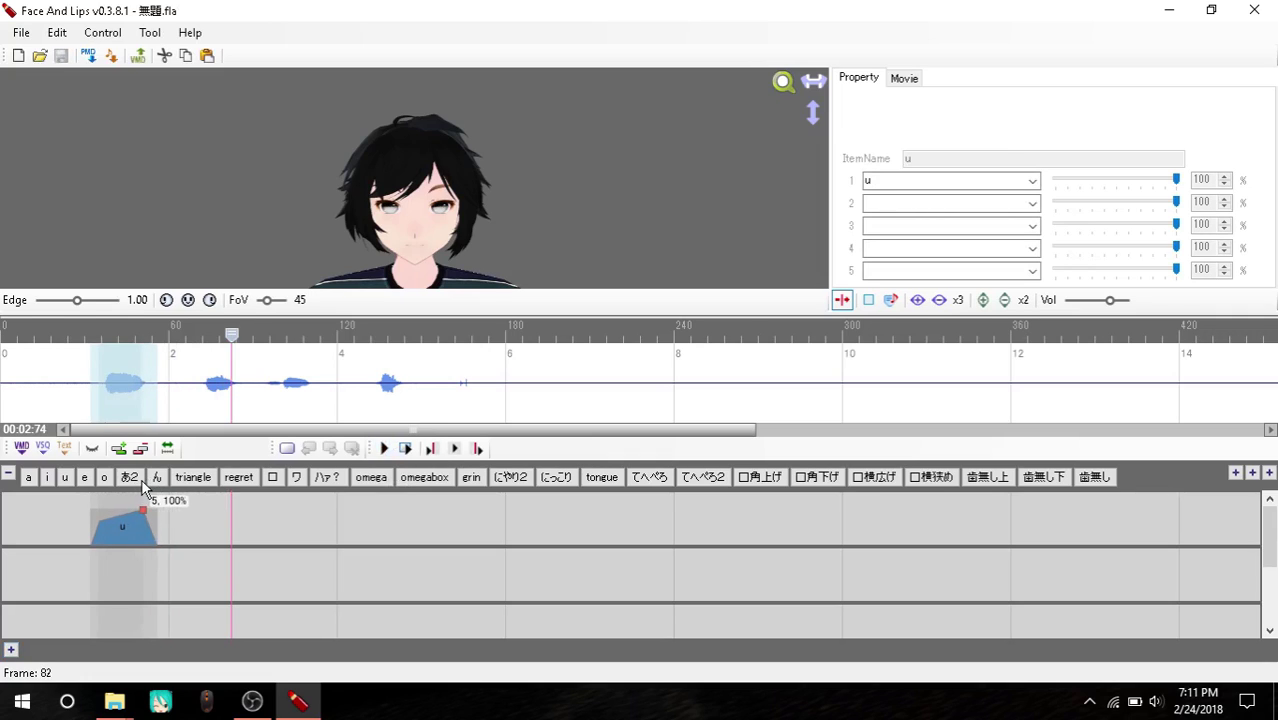
pyautogui.moveTo(145, 508)
pyautogui.mouseDown()
pyautogui.moveTo(125, 519)
pyautogui.moveTo(130, 498)
pyautogui.mouseUp()
# Preview the mouth from frames 25 and 29, then mark frames 72–78 over the second sound
pyautogui.click(70, 336)
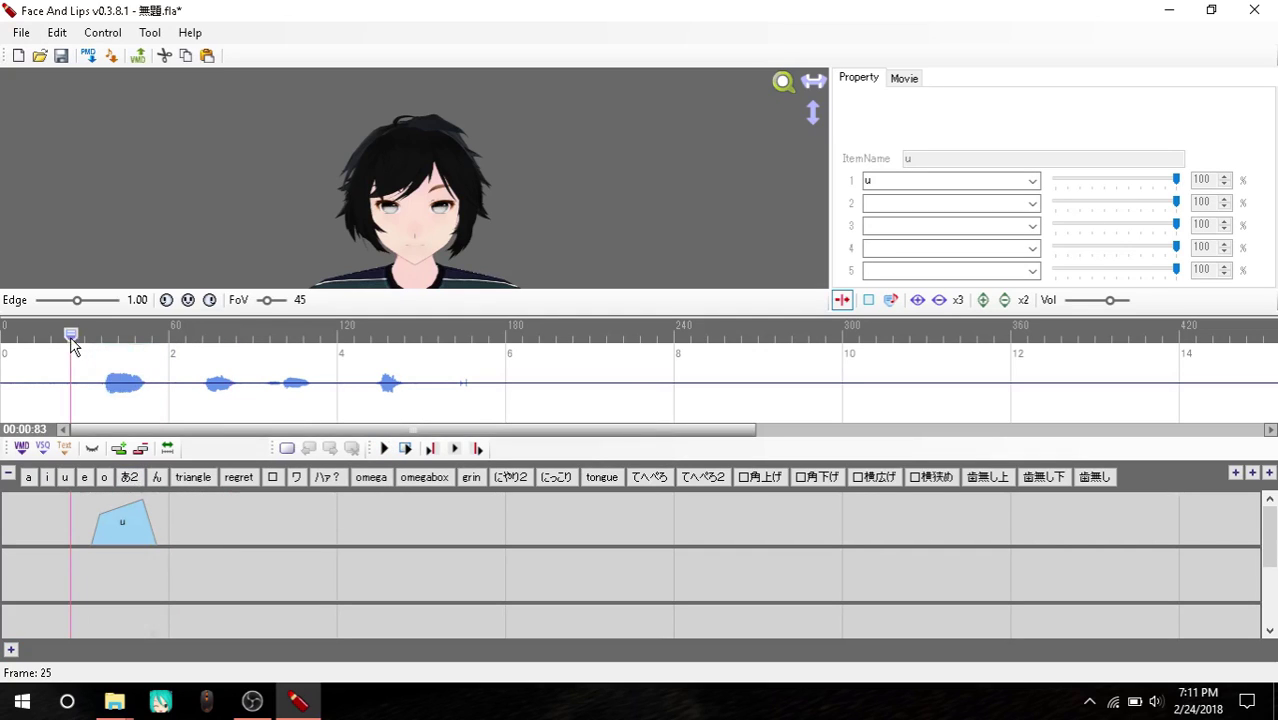
pyautogui.click(384, 448)
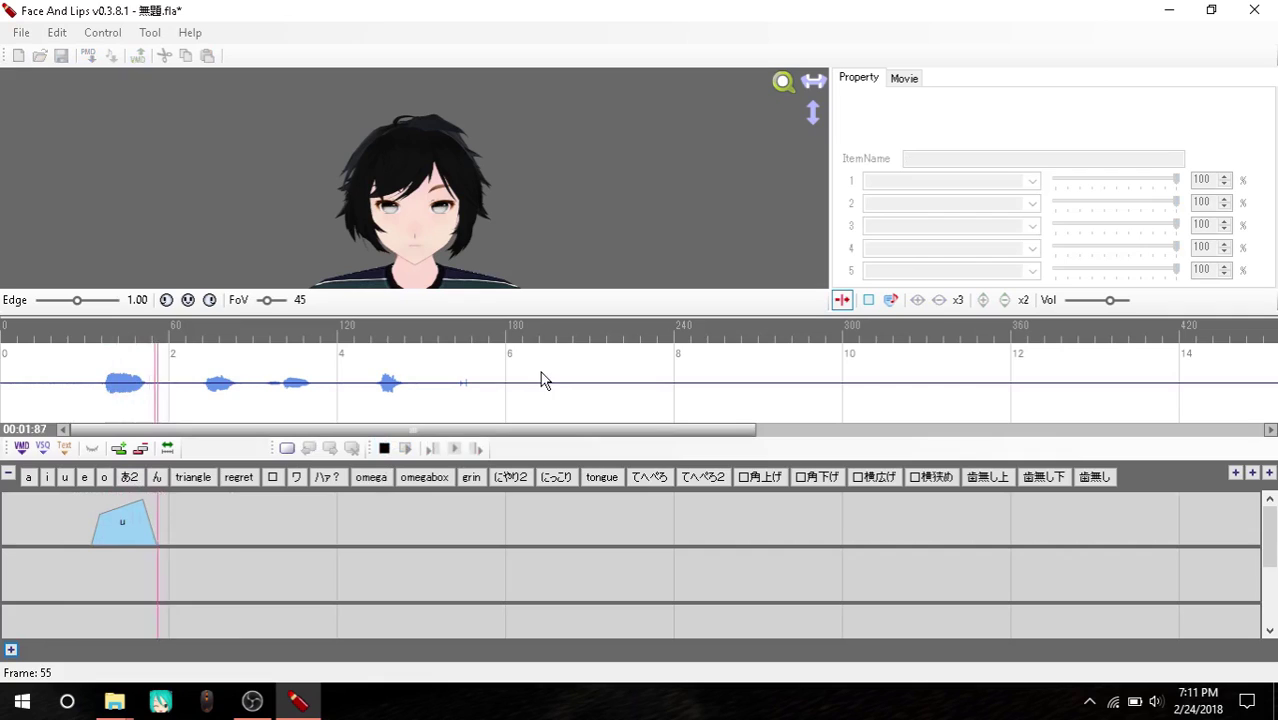
pyautogui.click(384, 448)
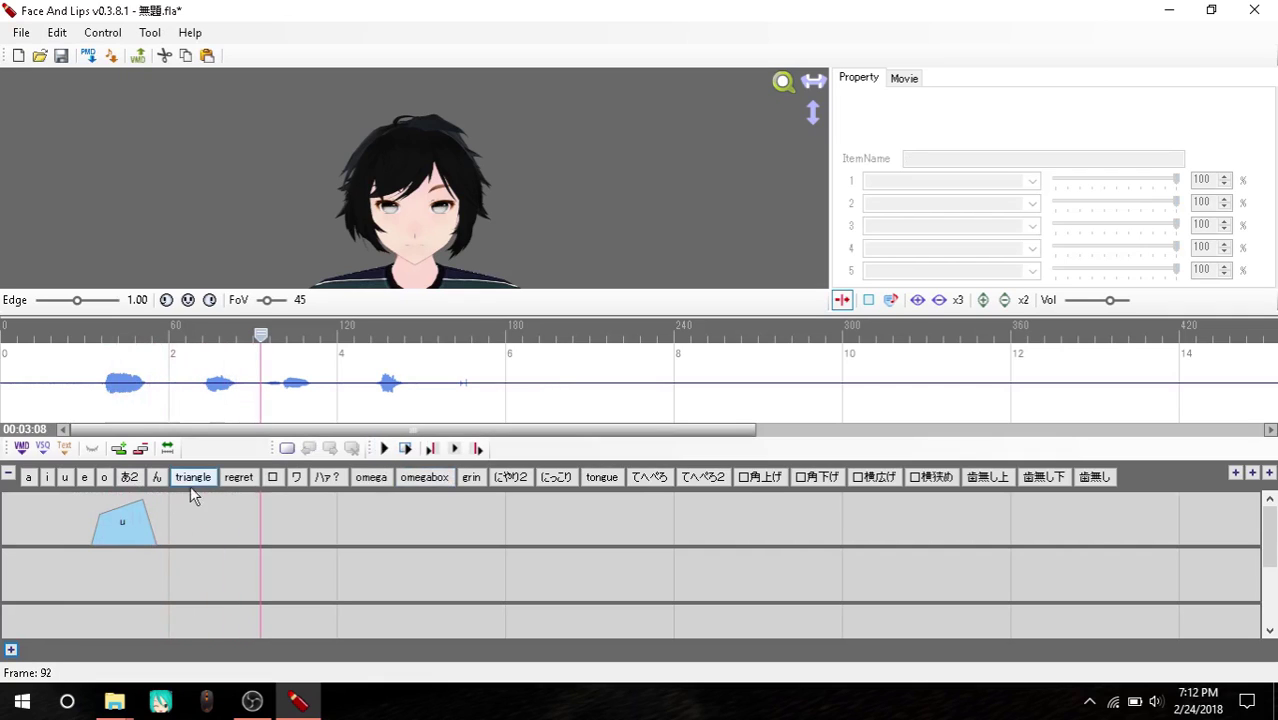
pyautogui.click(110, 522)
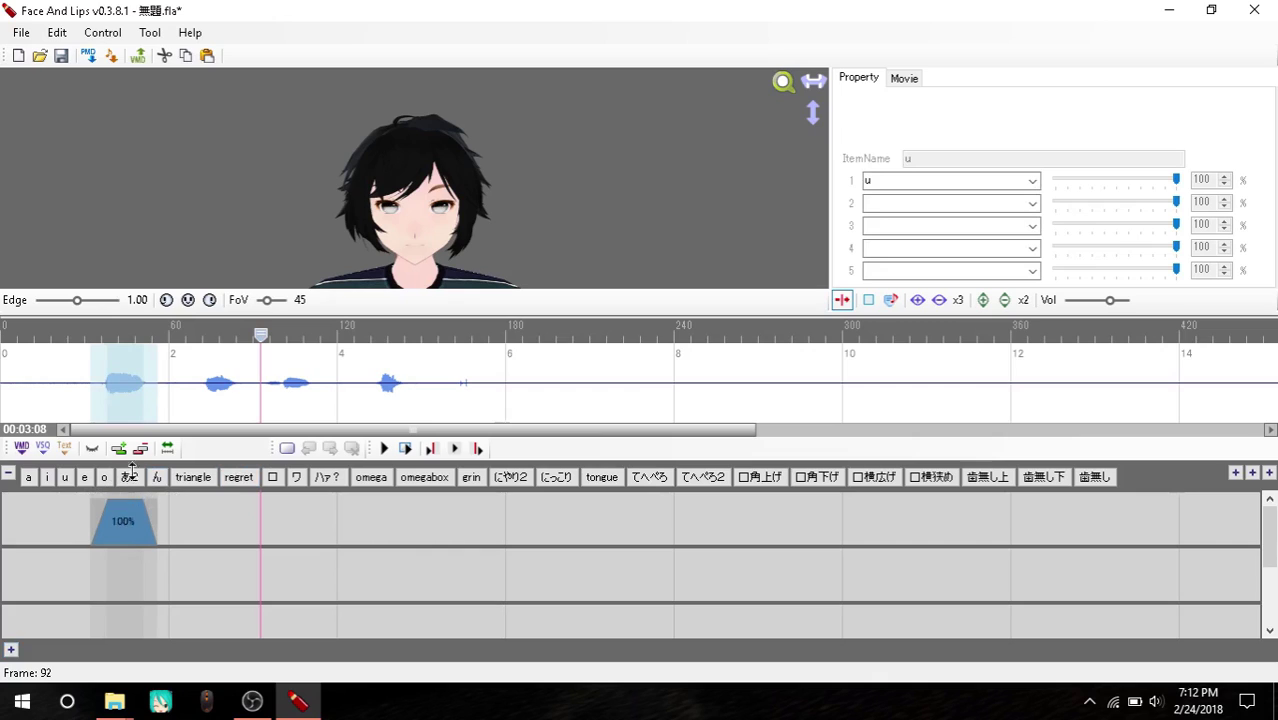
pyautogui.click(85, 338)
pyautogui.click(384, 448)
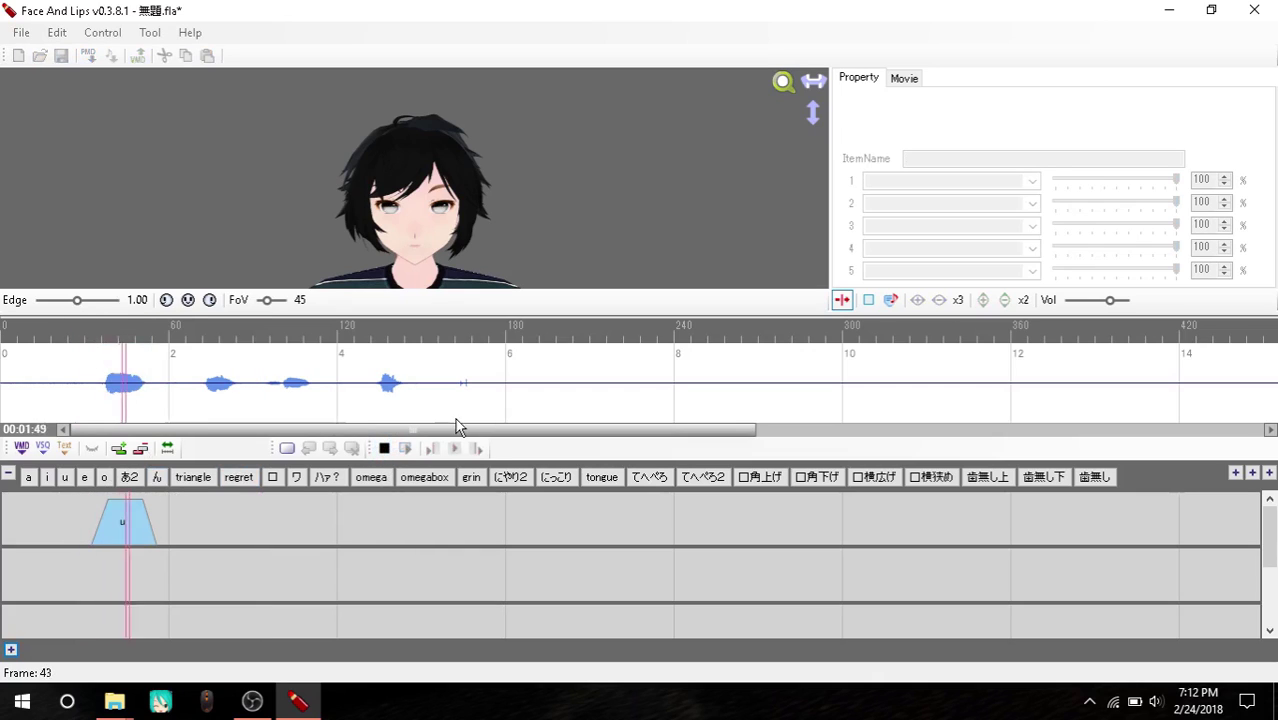
pyautogui.click(384, 448)
pyautogui.moveTo(204, 391); pyautogui.dragTo(219, 392)
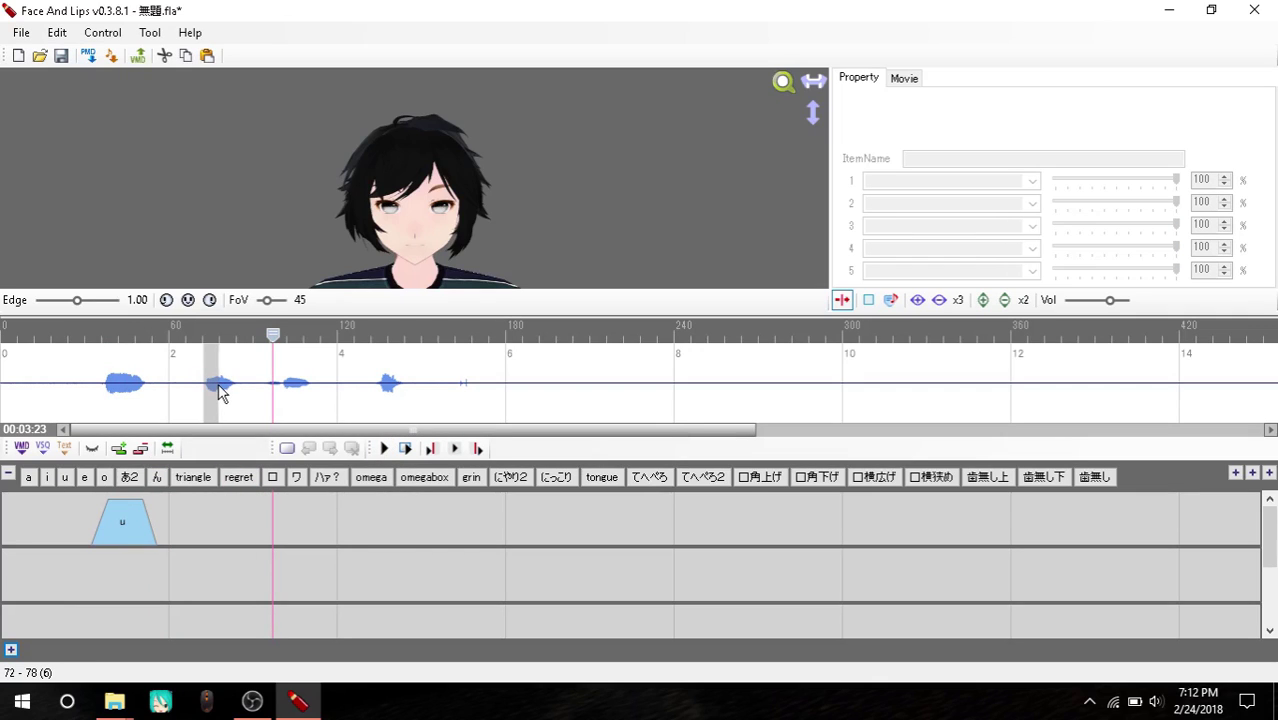
# Add an 'a' mouth key at 82% and an overlapping 'i' key over frames 77–83 peaking at 100%
pyautogui.click(35, 479)
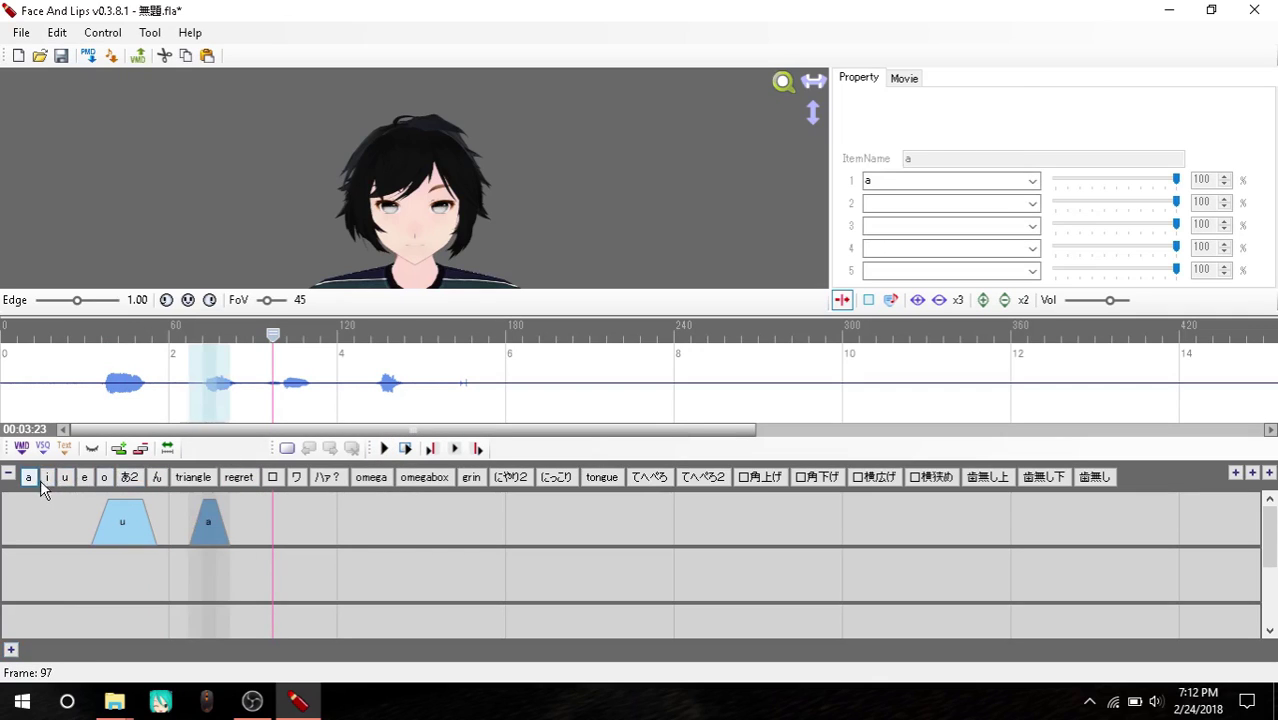
pyautogui.moveTo(208, 495); pyautogui.dragTo(198, 508)
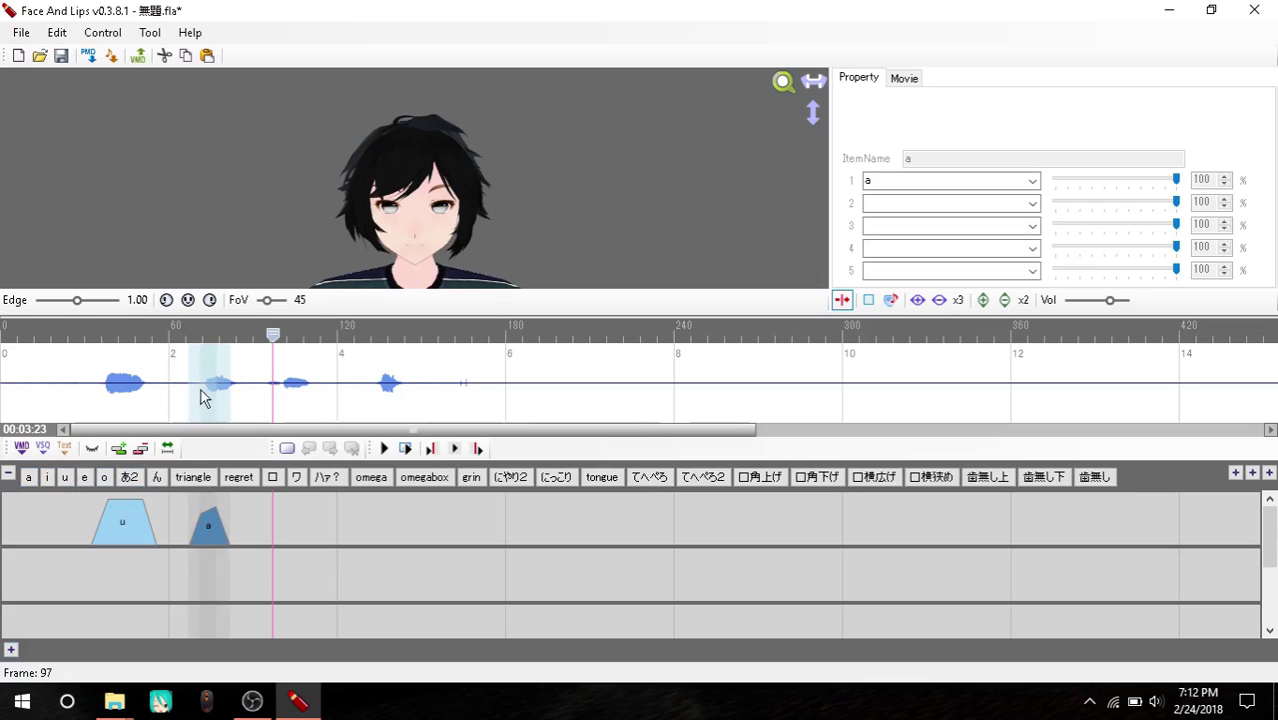
pyautogui.moveTo(218, 392); pyautogui.dragTo(234, 394)
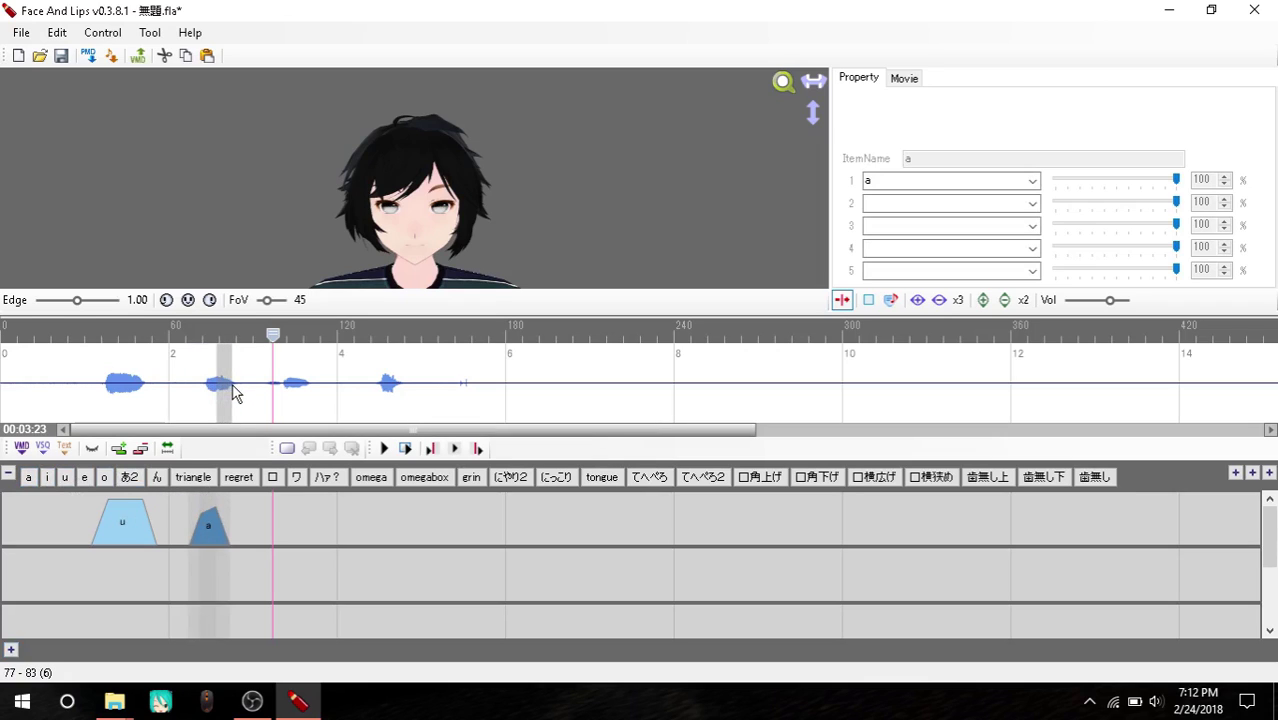
pyautogui.click(47, 478)
pyautogui.moveTo(228, 506); pyautogui.dragTo(216, 500)
pyautogui.click(180, 342)
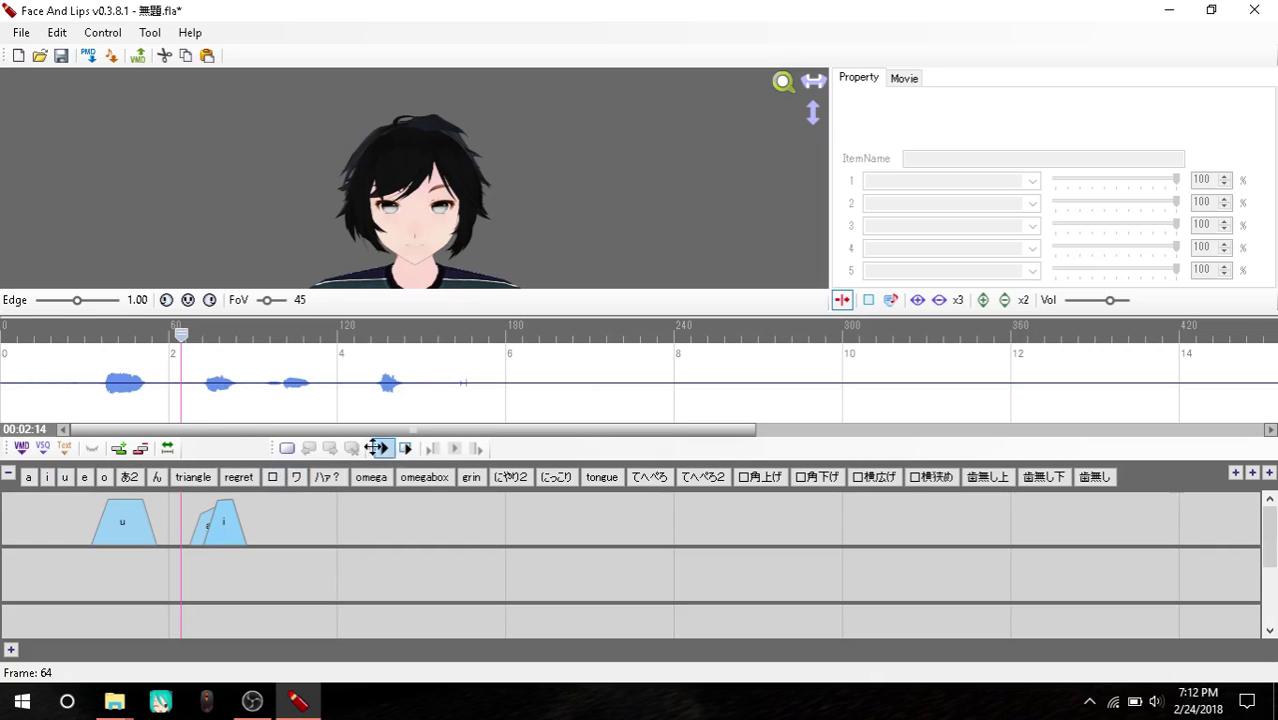
# Set the model's Edge to 0.47 and preview the lip sync from frame 21
pyautogui.click(55, 301)
pyautogui.click(62, 335)
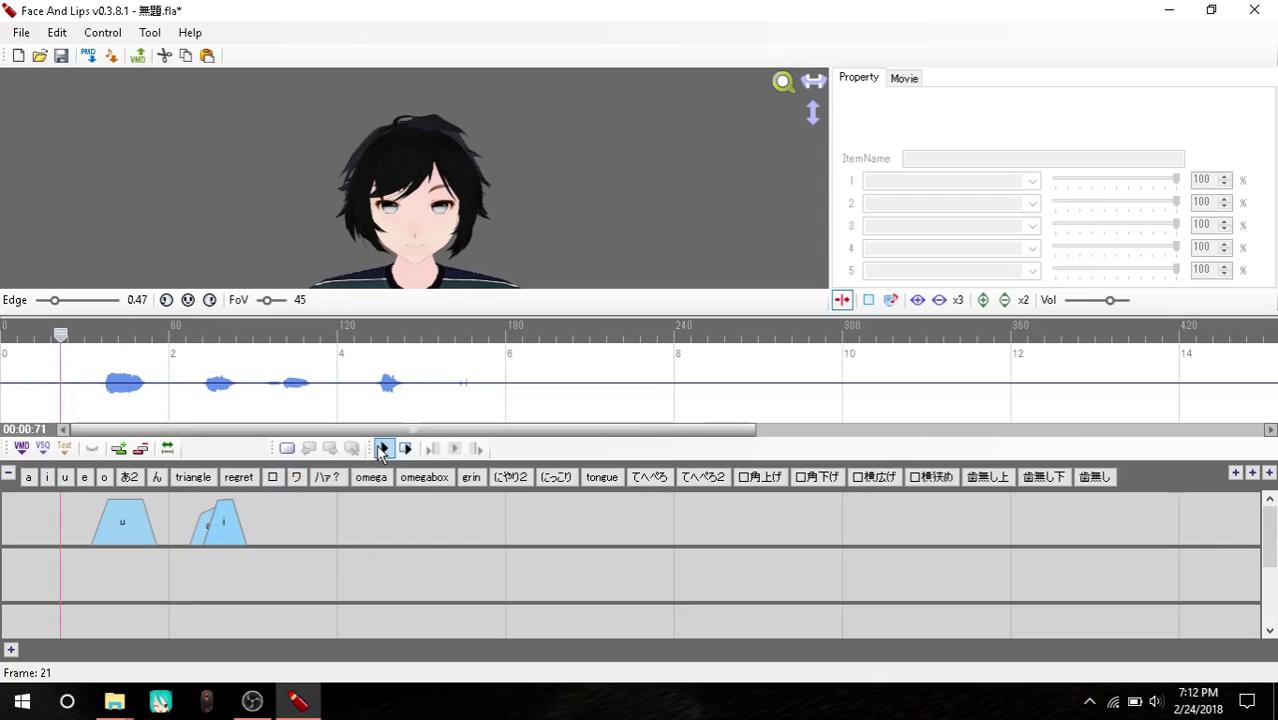
pyautogui.click(384, 448)
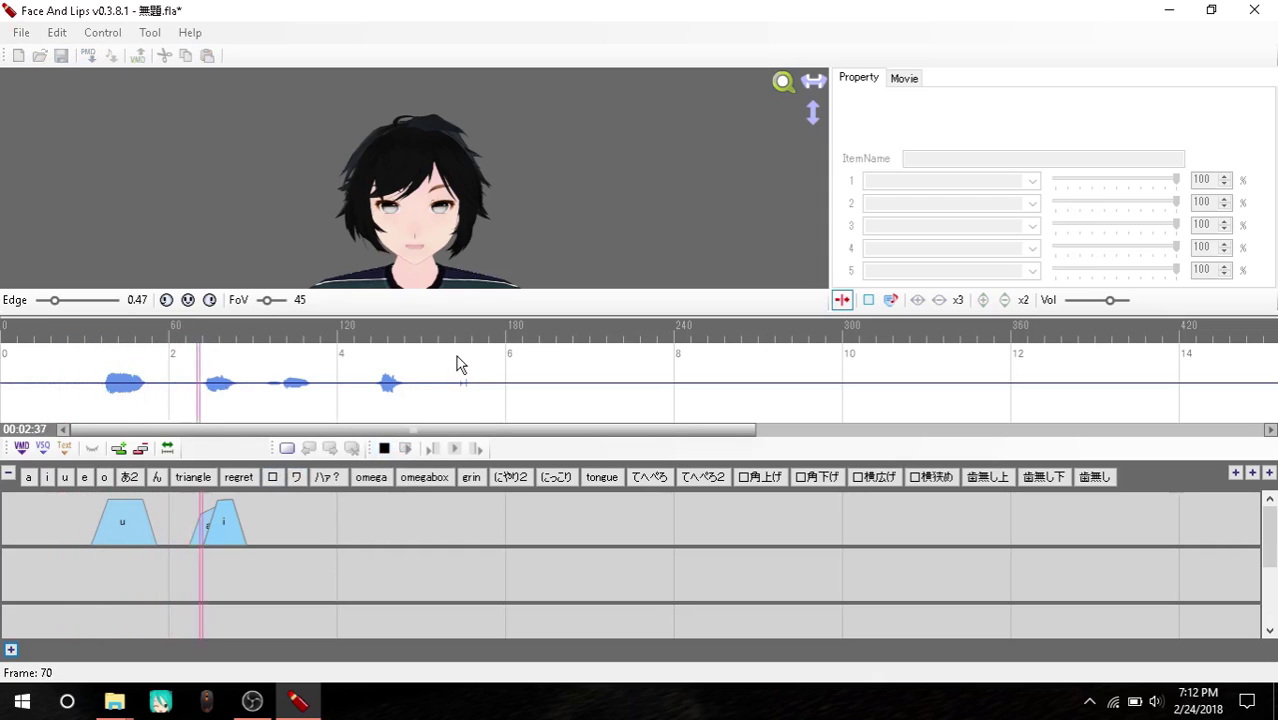
pyautogui.click(384, 448)
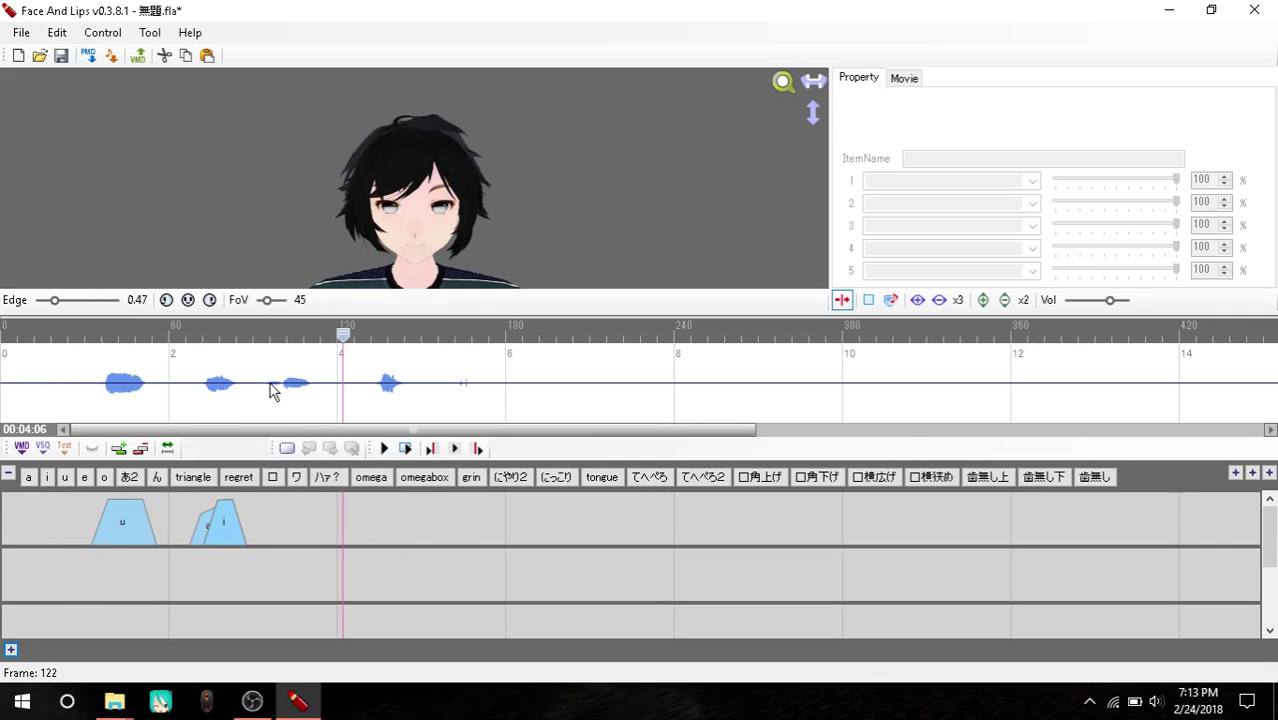
pyautogui.click(207, 333)
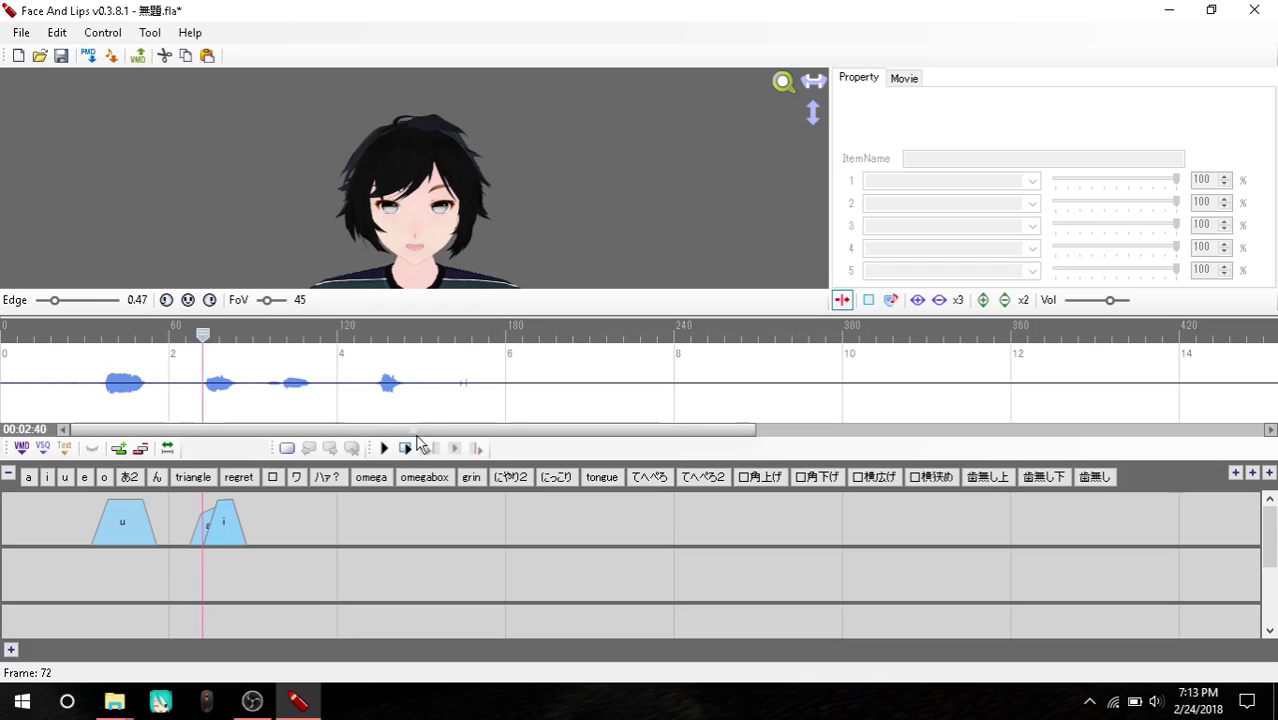
# Add an 'o' mouth key over frames 100–110 with one corner lowered to 70%
pyautogui.click(384, 449)
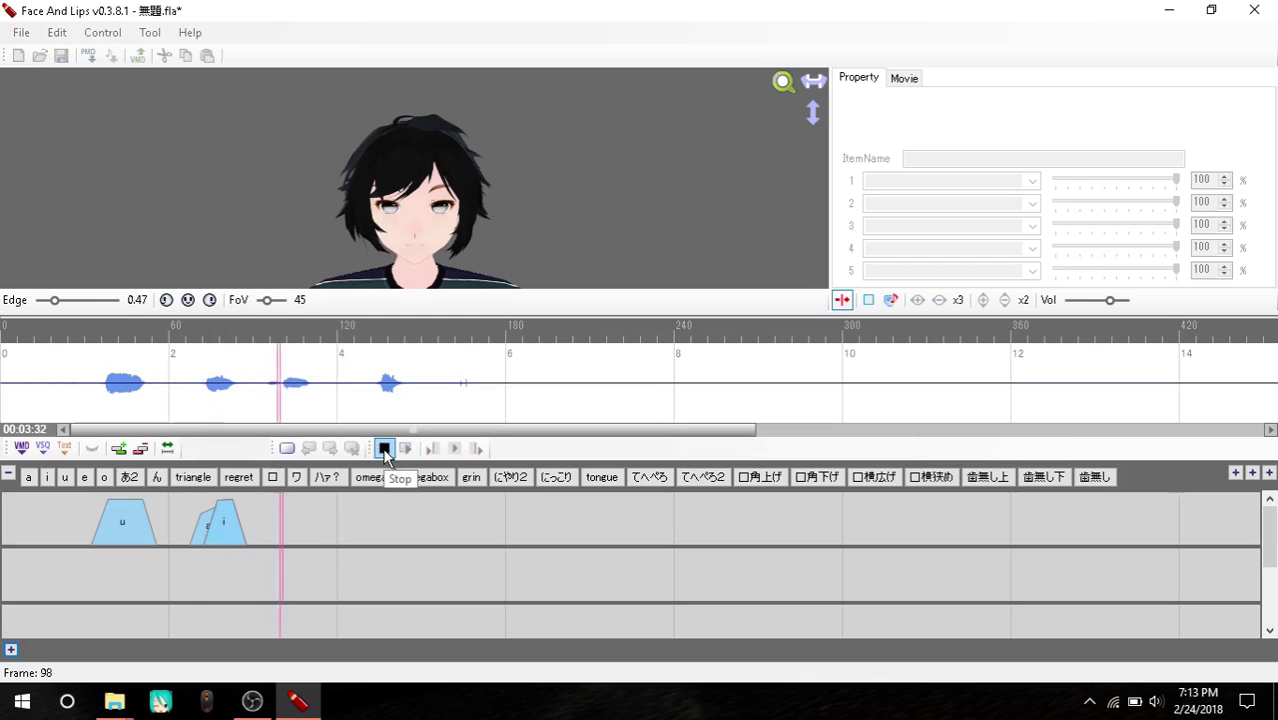
pyautogui.click(384, 449)
pyautogui.moveTo(281, 390)
pyautogui.mouseDown()
pyautogui.moveTo(313, 398)
pyautogui.moveTo(288, 394)
pyautogui.mouseUp()
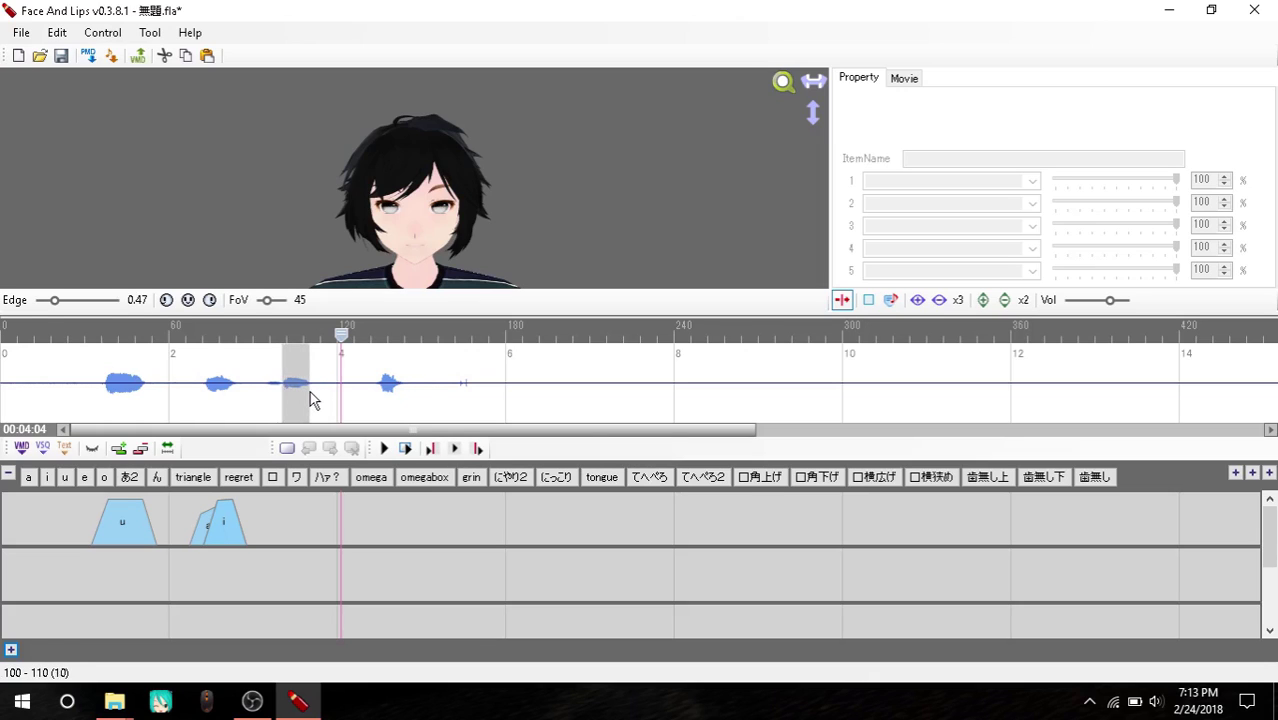
pyautogui.click(106, 477)
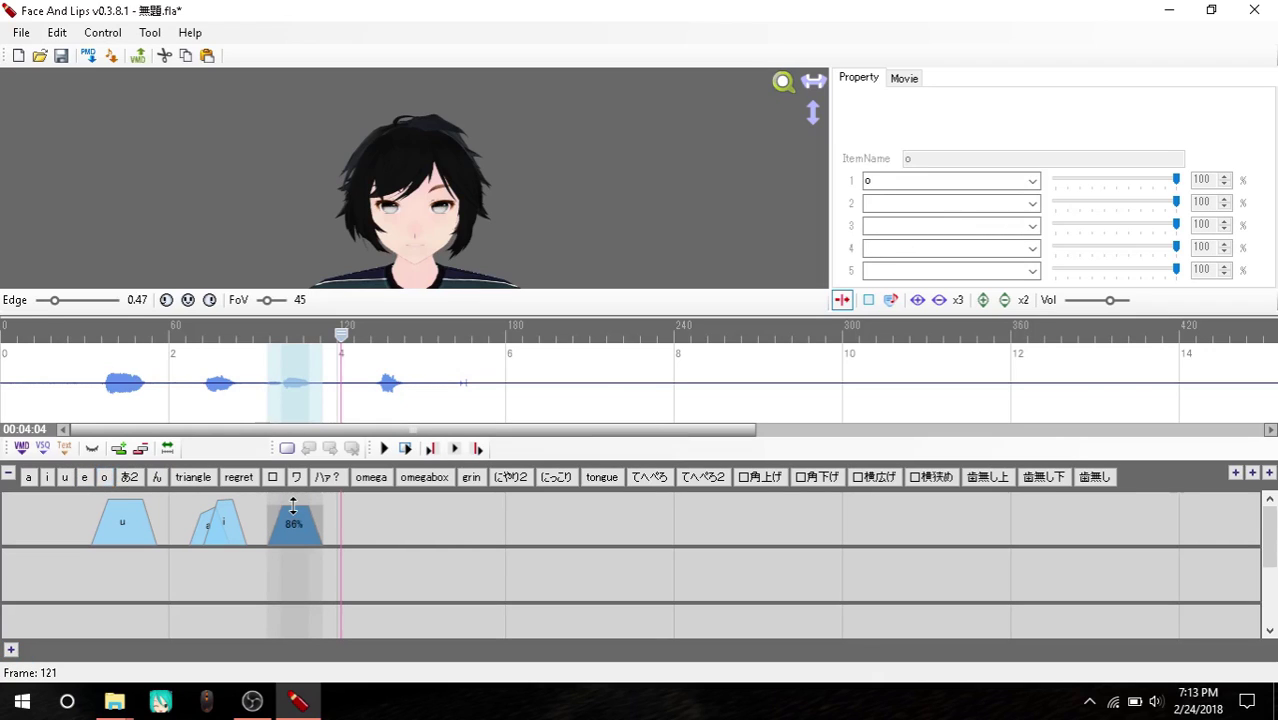
pyautogui.moveTo(290, 500)
pyautogui.mouseDown()
pyautogui.moveTo(283, 520)
pyautogui.moveTo(318, 506)
pyautogui.moveTo(305, 510)
pyautogui.moveTo(277, 419)
pyautogui.moveTo(284, 524)
pyautogui.mouseUp()
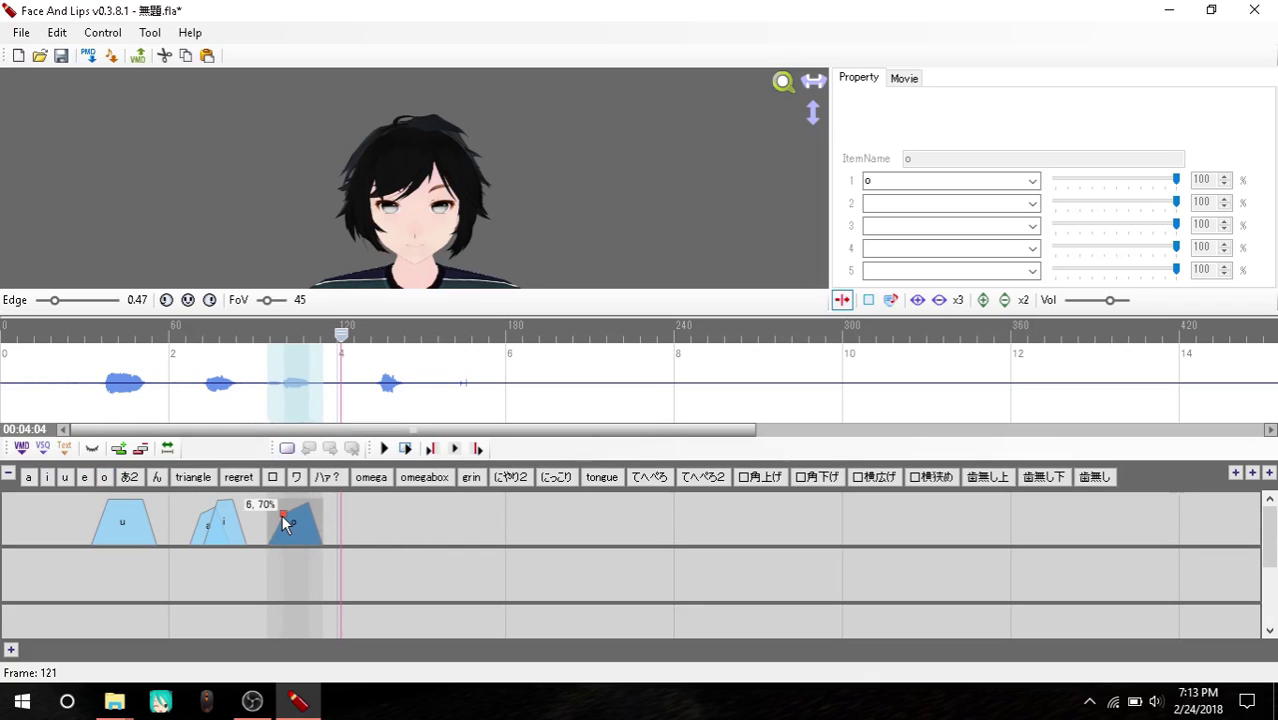
pyautogui.moveTo(282, 522); pyautogui.dragTo(284, 522)
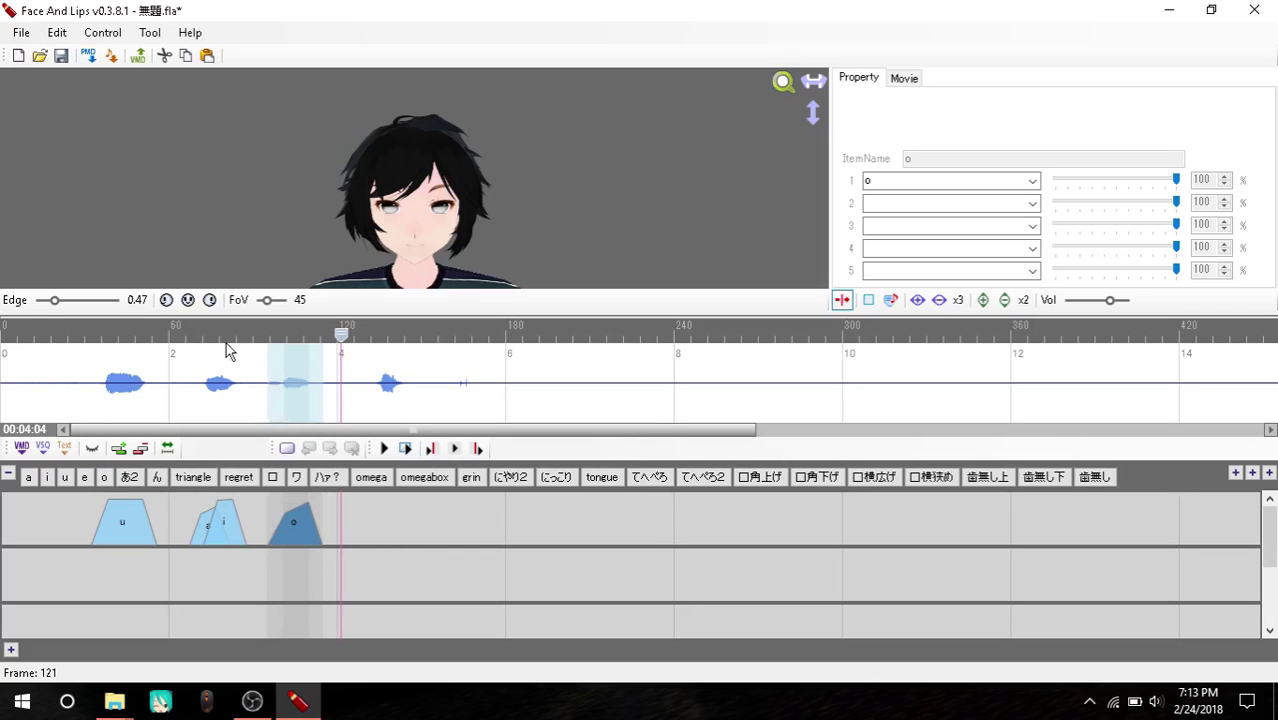
# Pull the 'o' key's corner back near full strength, lower the 'u' key to 54%, and play back
pyautogui.click(57, 350)
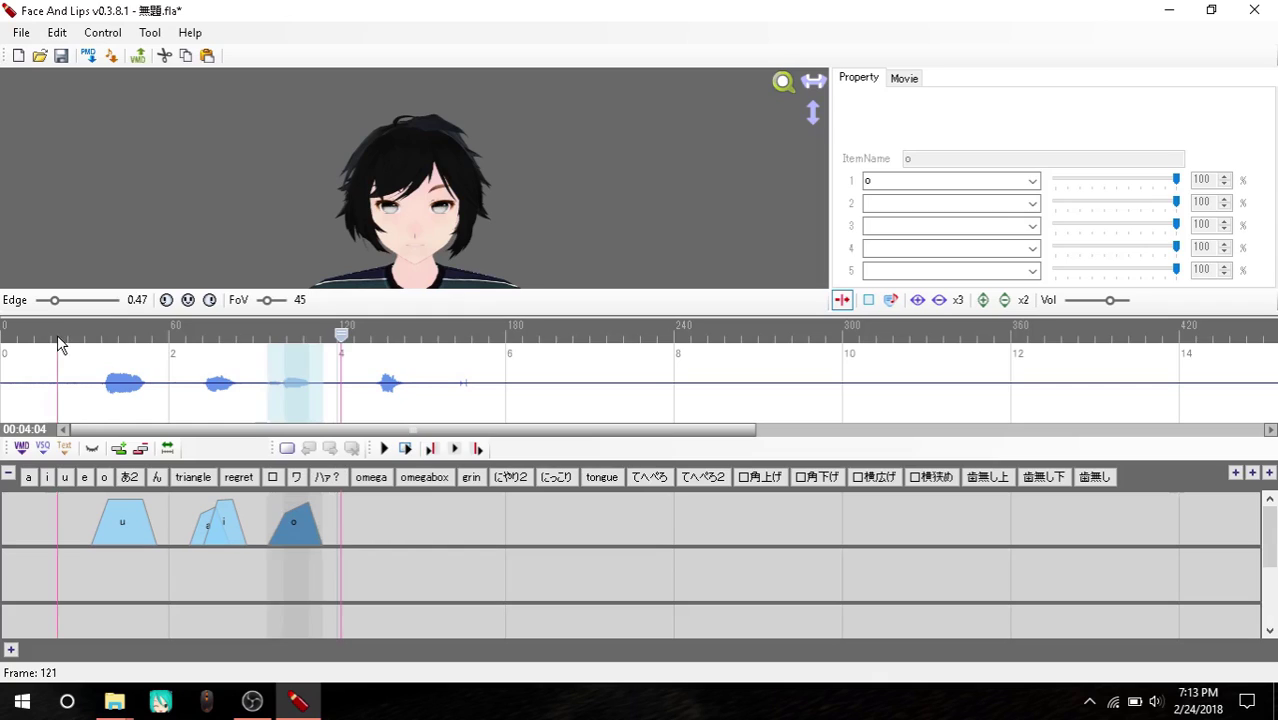
pyautogui.click(288, 516)
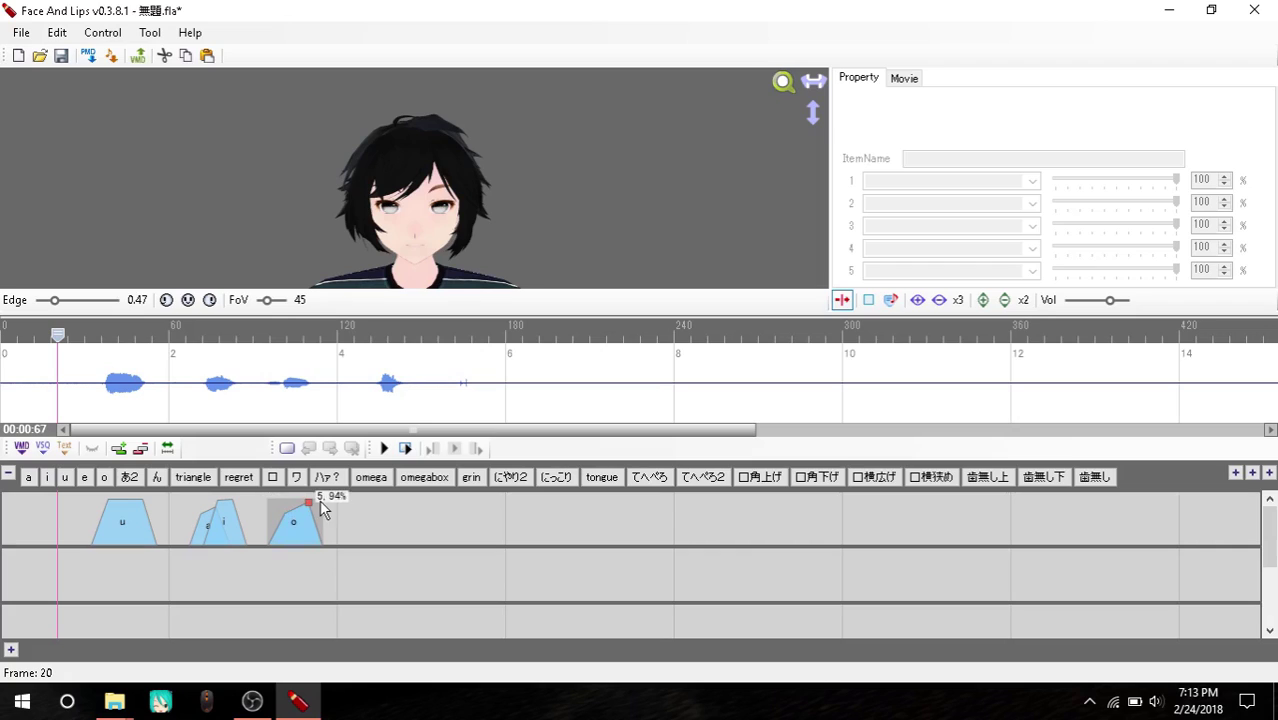
pyautogui.click(291, 497)
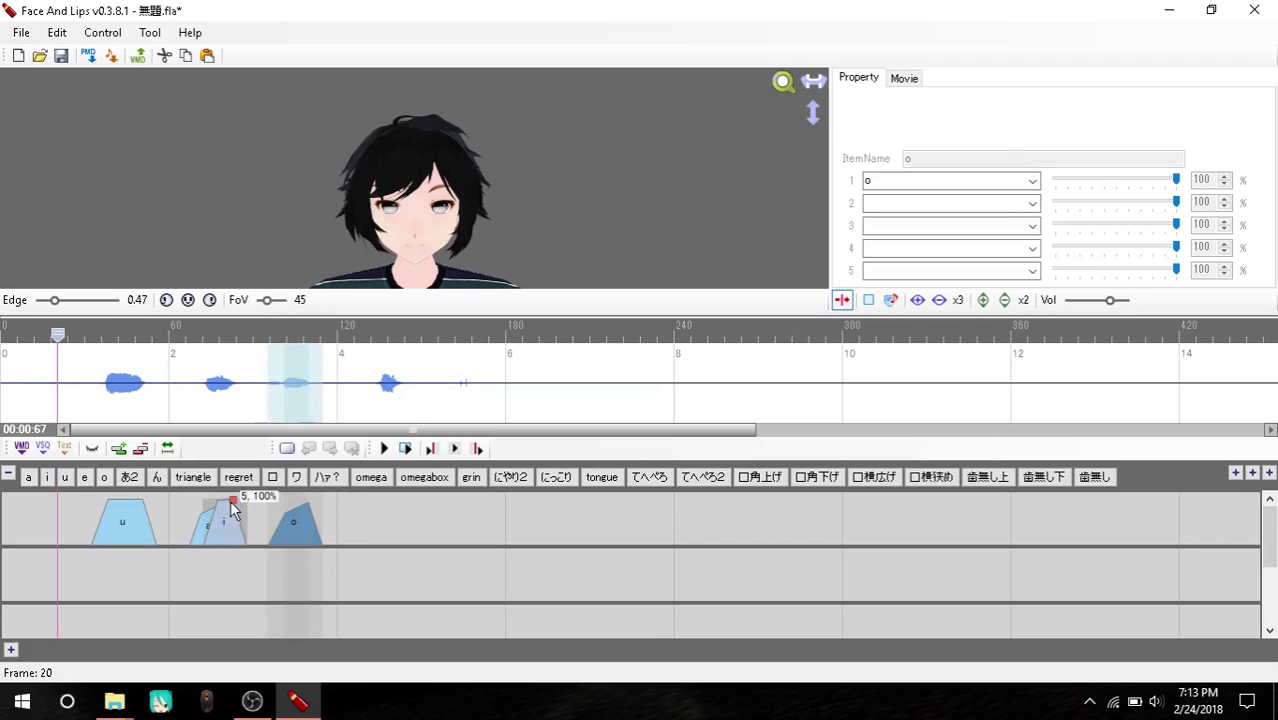
pyautogui.click(122, 497)
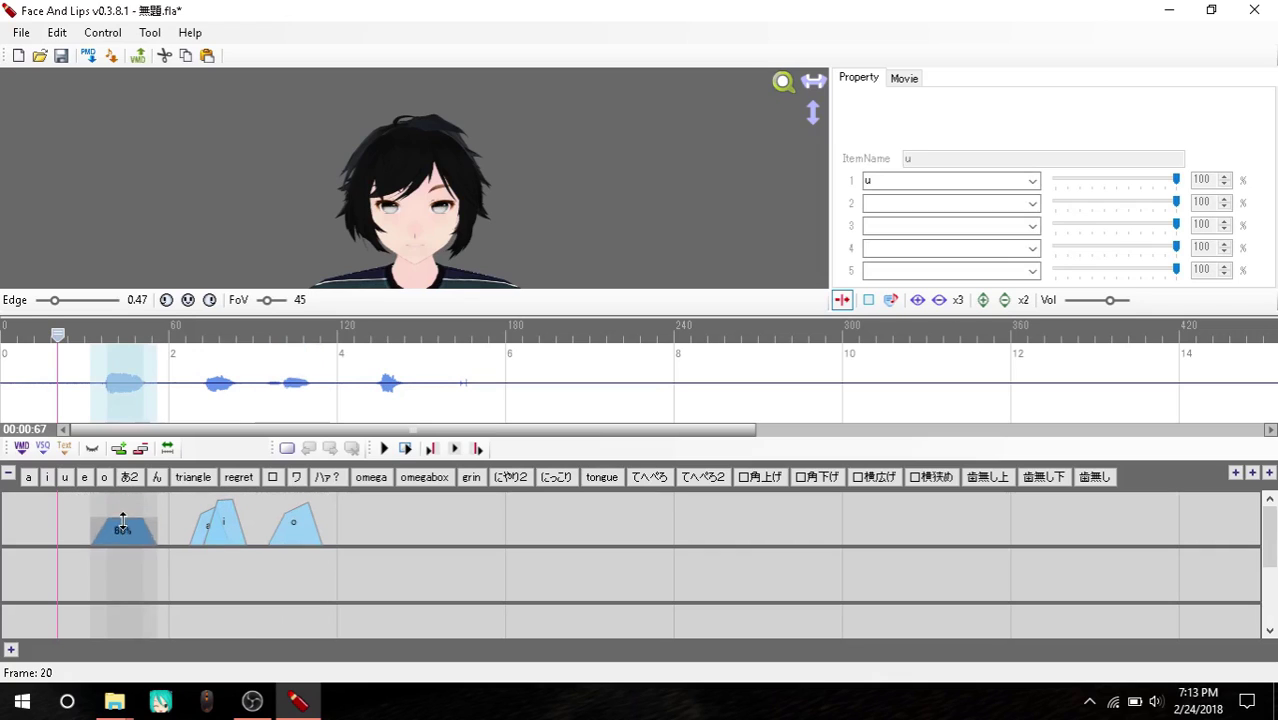
pyautogui.moveTo(130, 508)
pyautogui.mouseDown()
pyautogui.moveTo(129, 520)
pyautogui.moveTo(130, 498)
pyautogui.mouseUp()
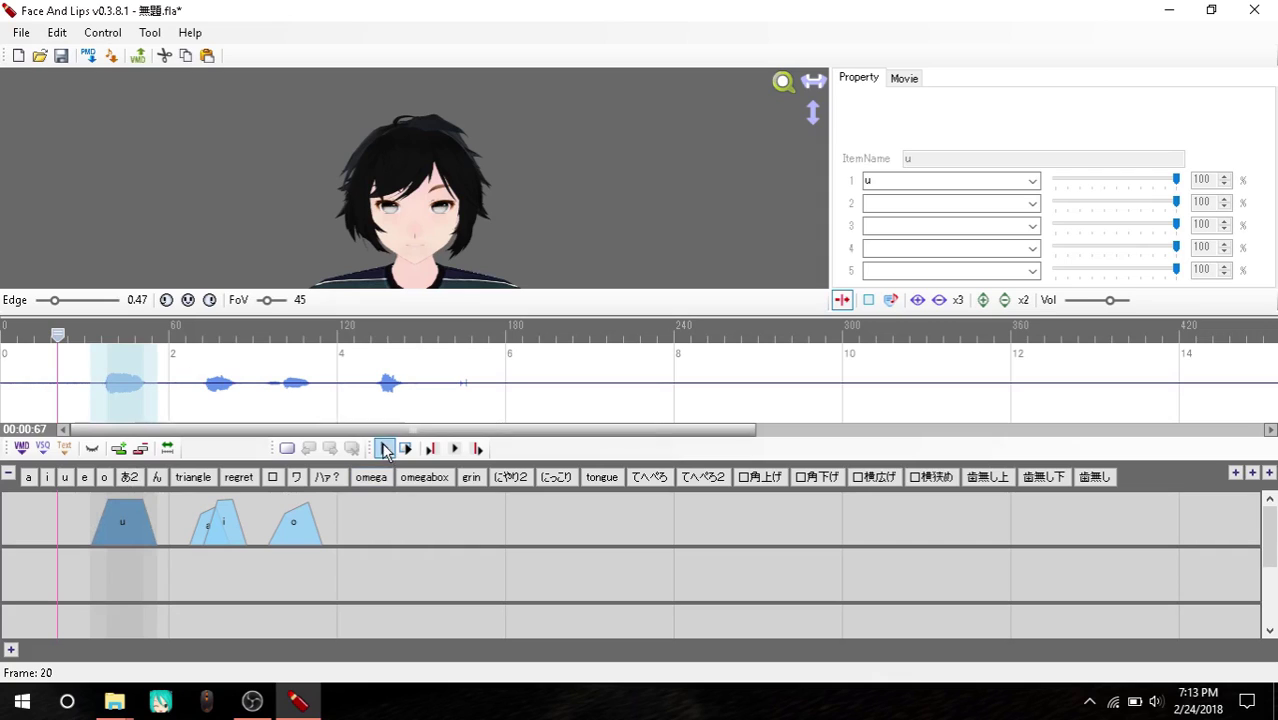
pyautogui.click(384, 449)
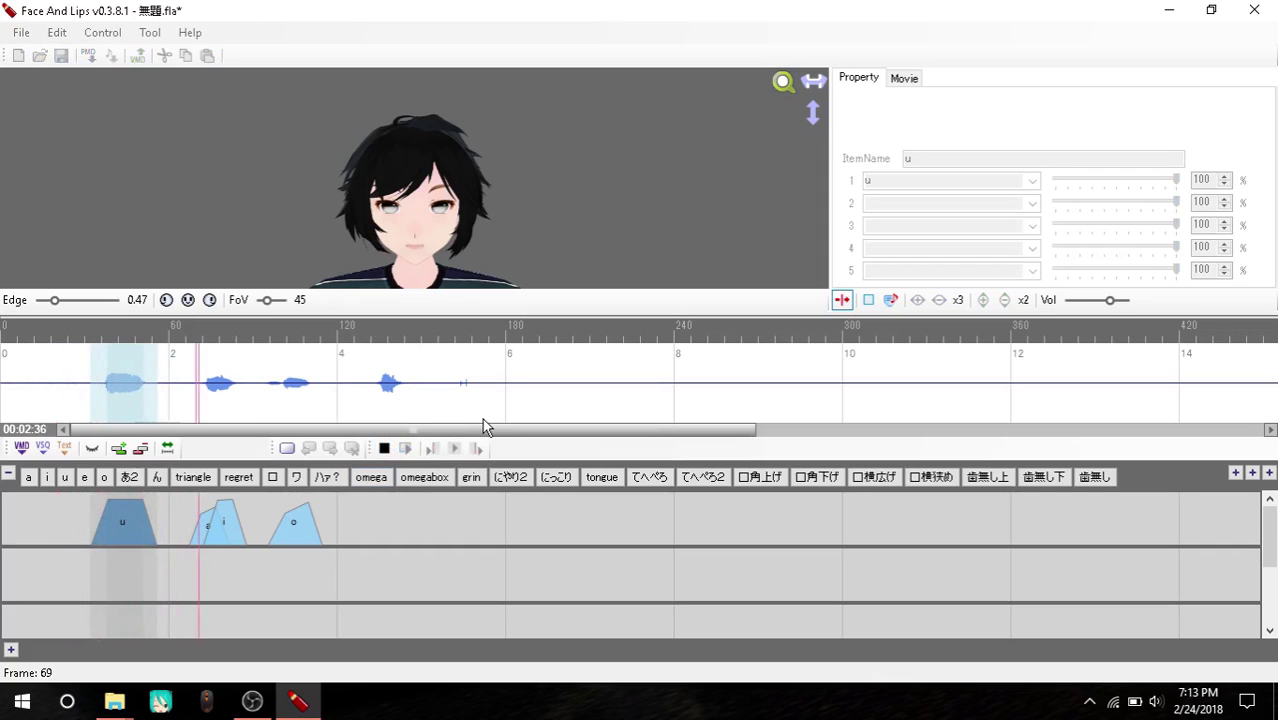
# Add an 'i' mouth key over the fourth sound burst
pyautogui.click(384, 449)
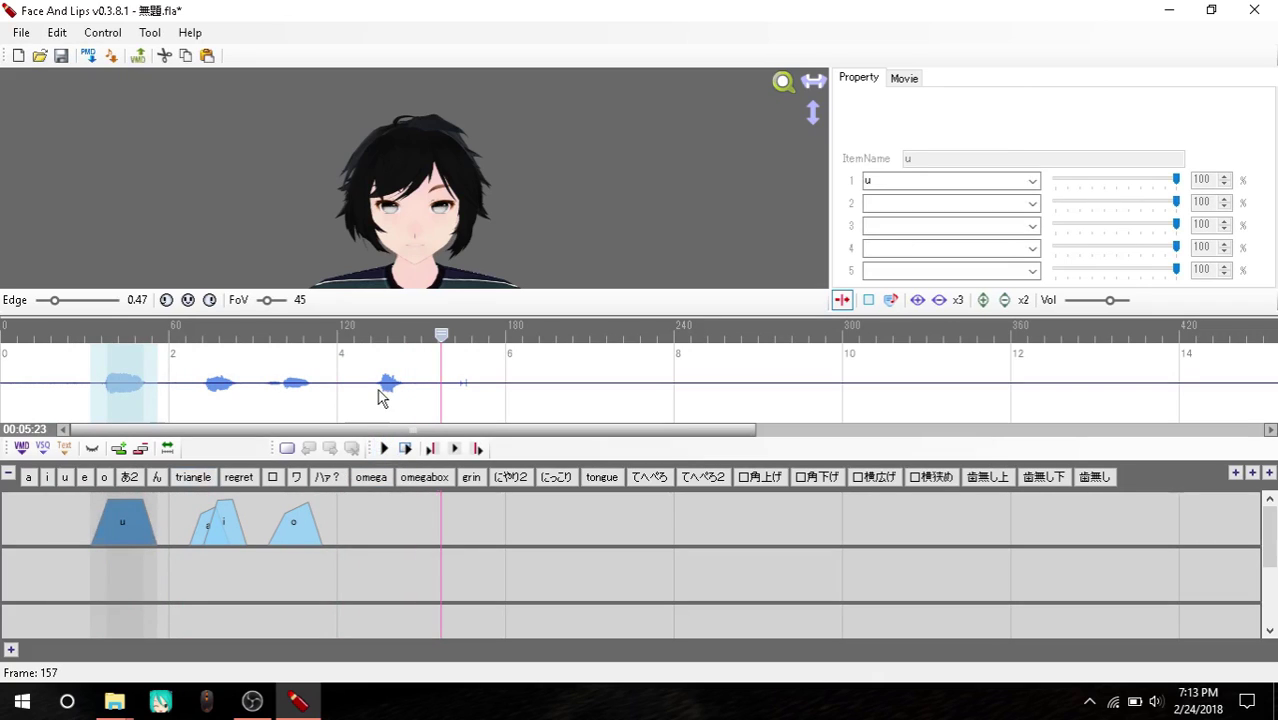
pyautogui.moveTo(380, 391); pyautogui.dragTo(393, 393)
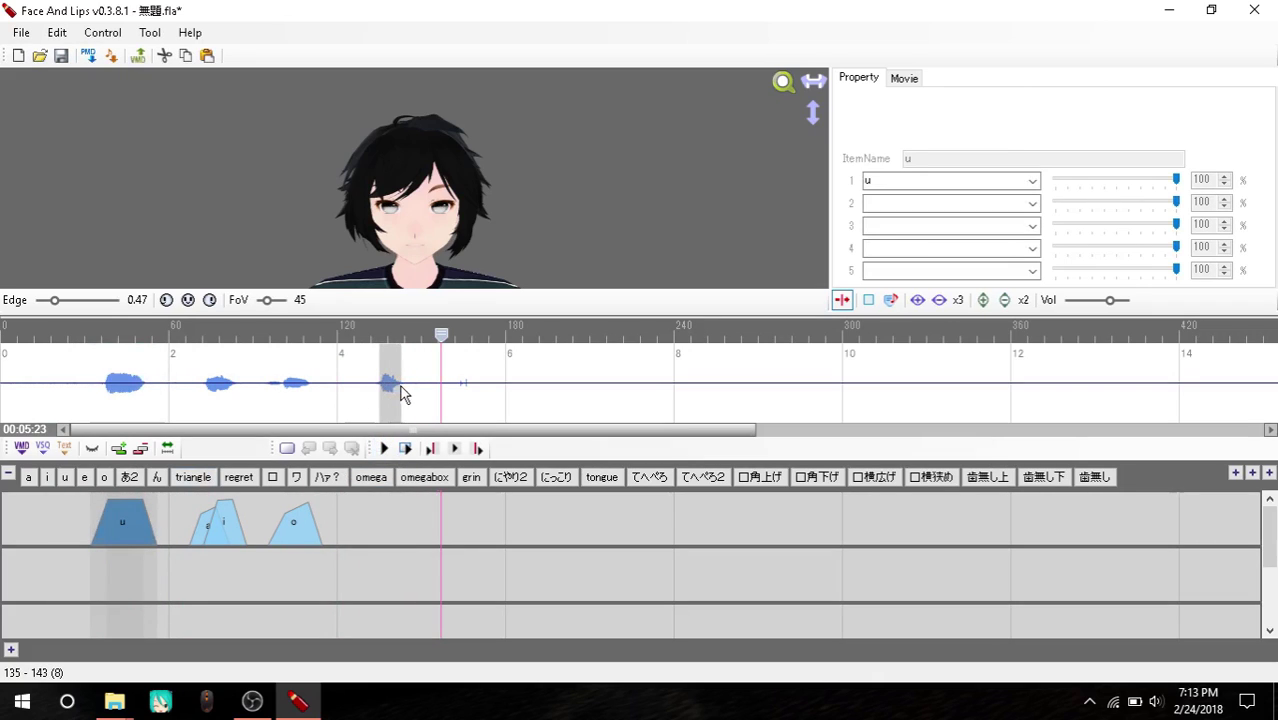
pyautogui.click(48, 479)
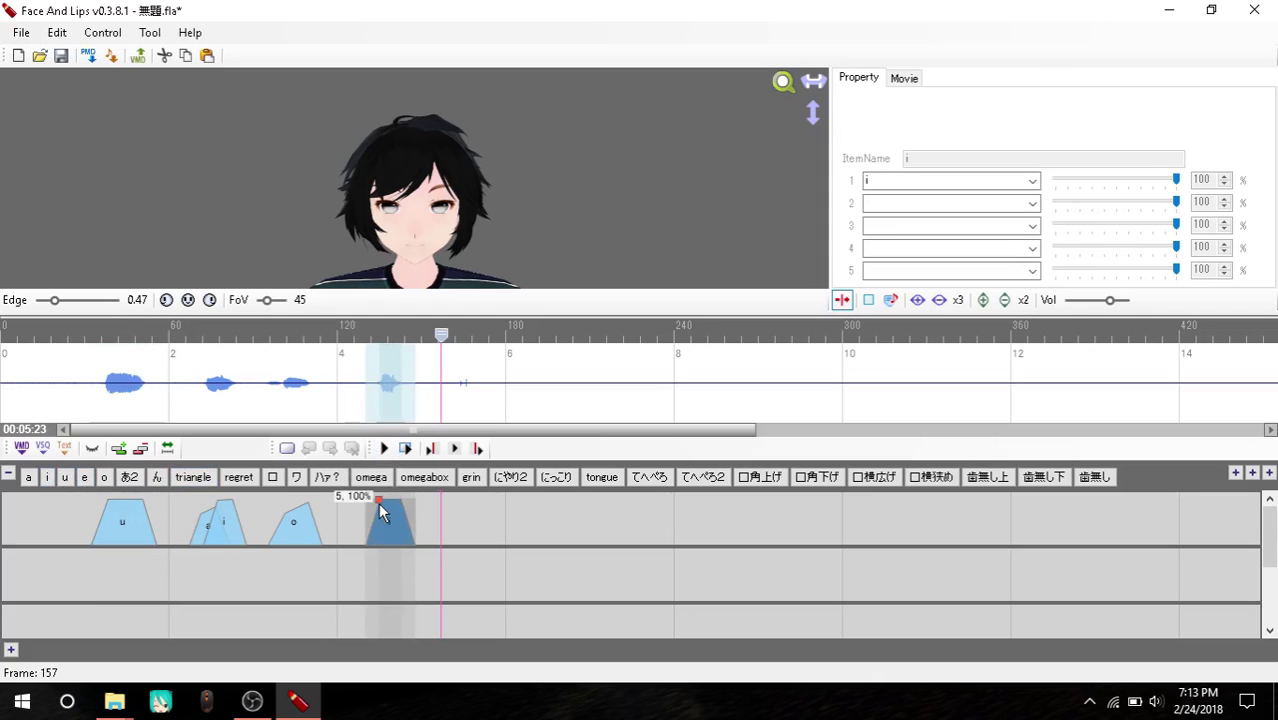
# Preview from about frame 110, then delete that 'i' mouth block
pyautogui.click(316, 336)
pyautogui.click(384, 448)
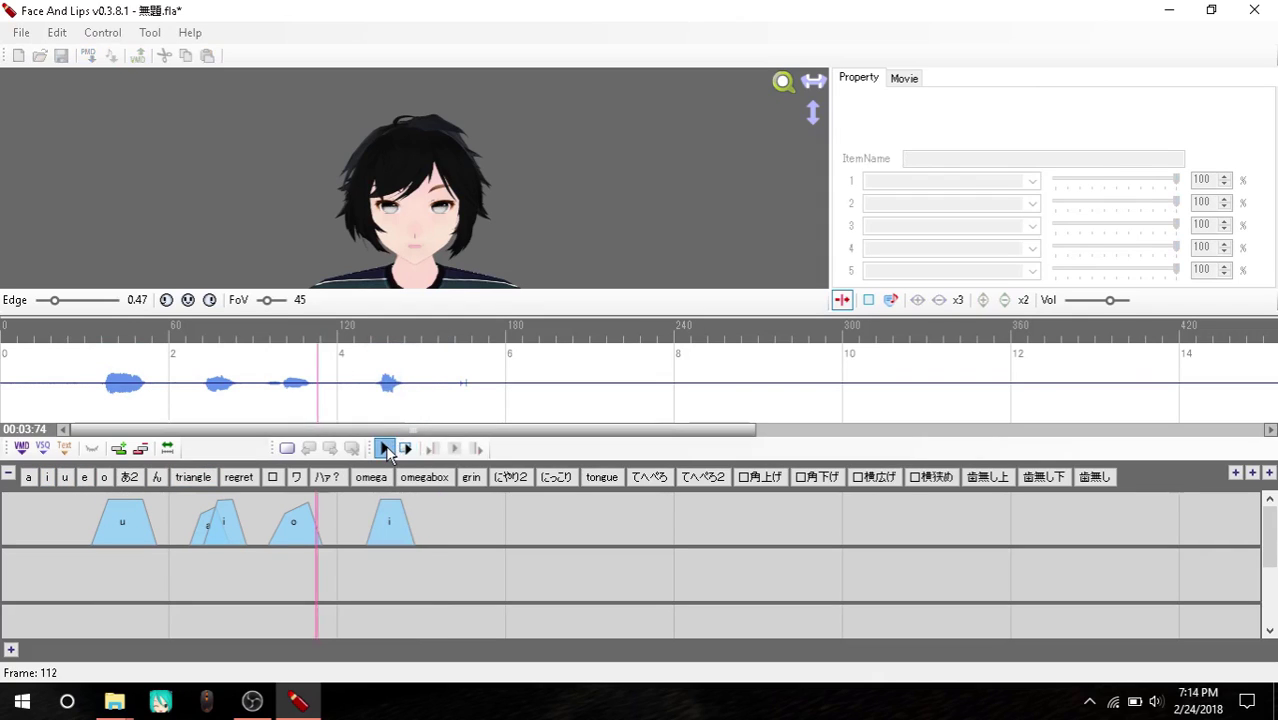
pyautogui.click(385, 449)
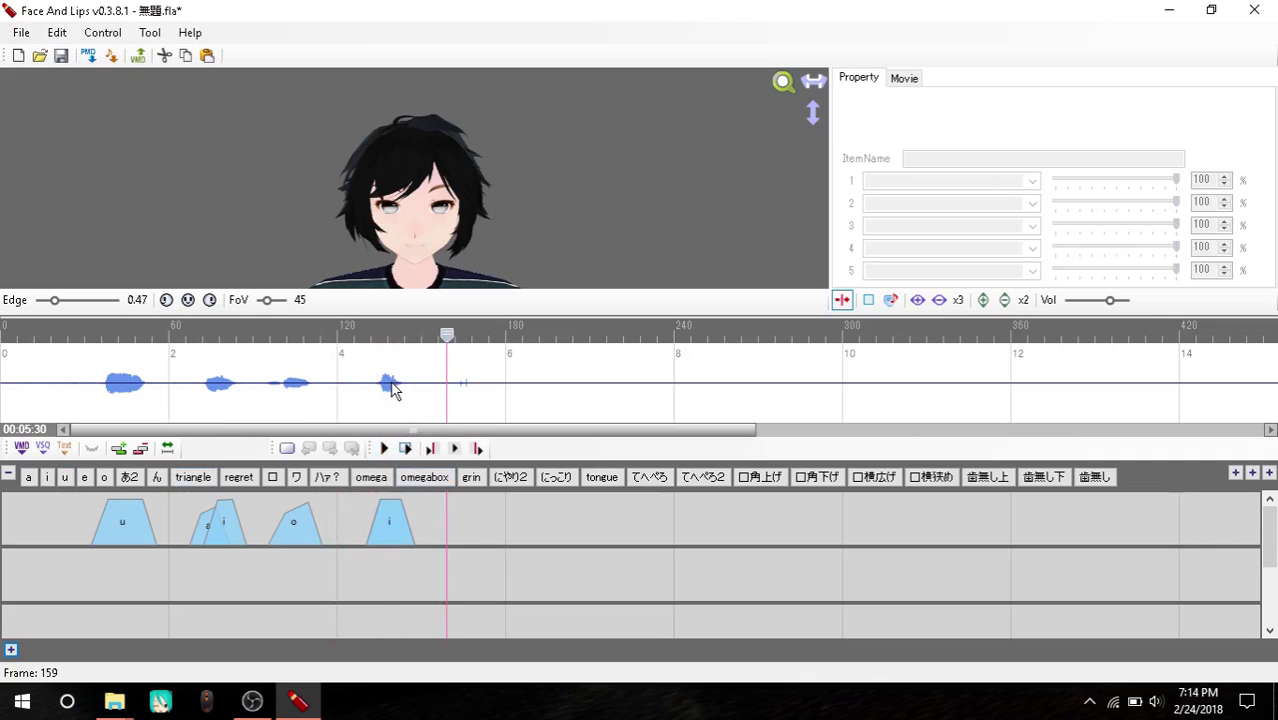
pyautogui.click(393, 522)
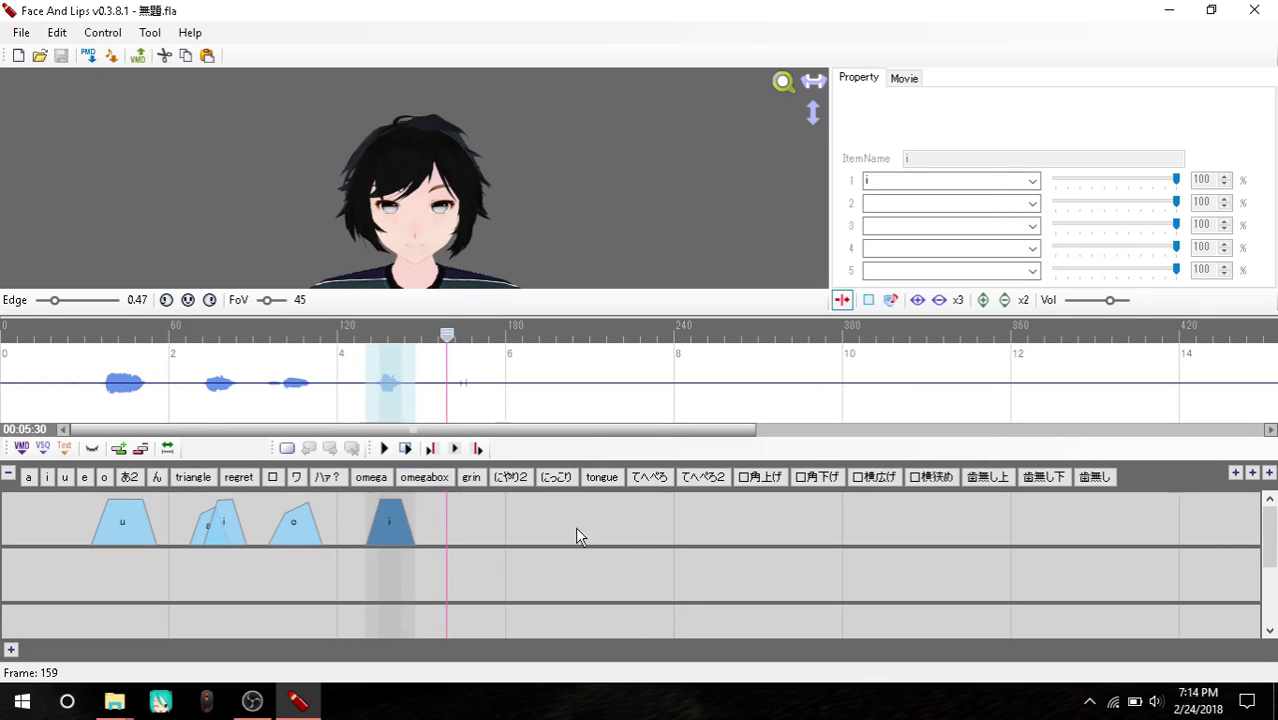
pyautogui.press('Delete')
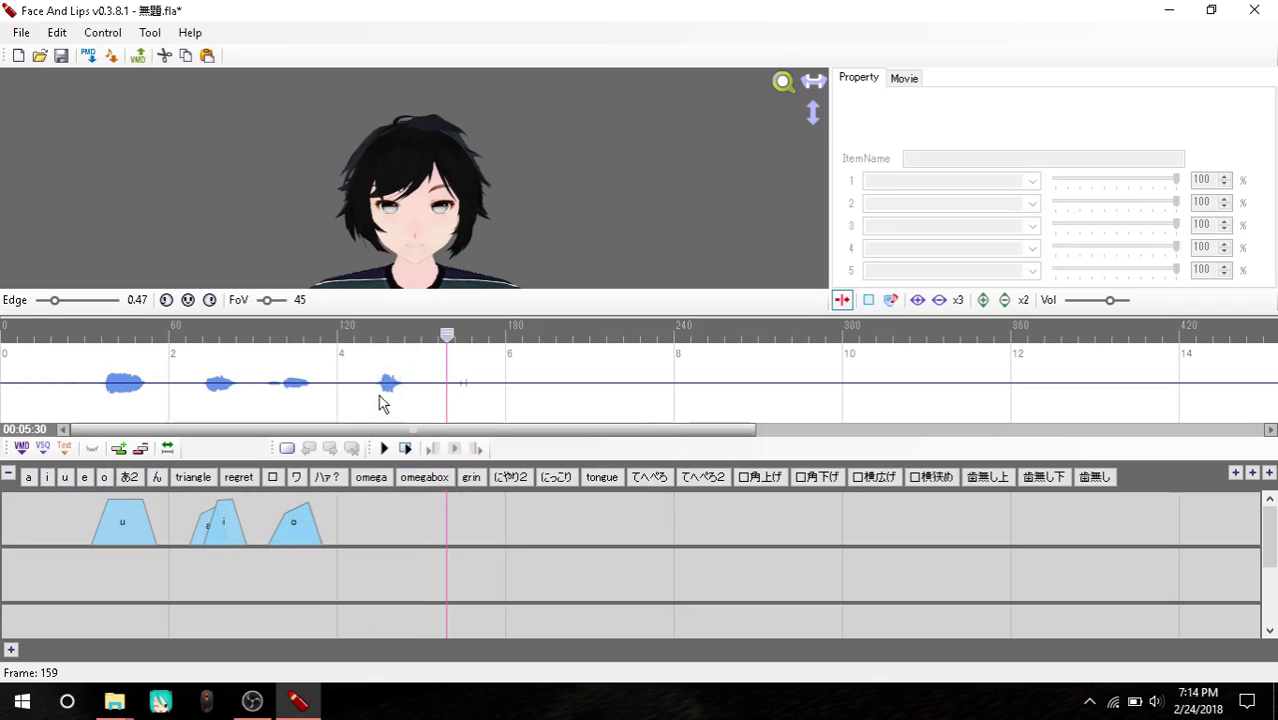
# Cover the last sound burst with an 'a' mouth key and replay the lip sync from the start
pyautogui.moveTo(378, 387); pyautogui.dragTo(401, 392)
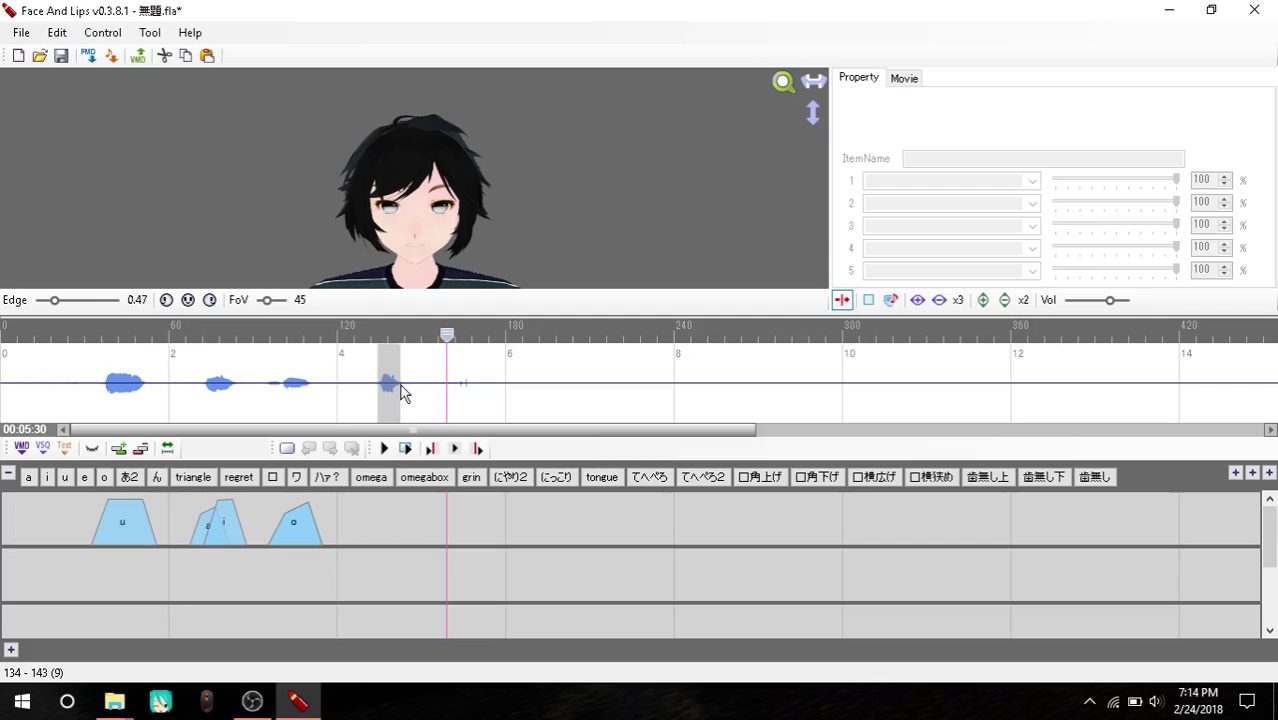
pyautogui.click(29, 476)
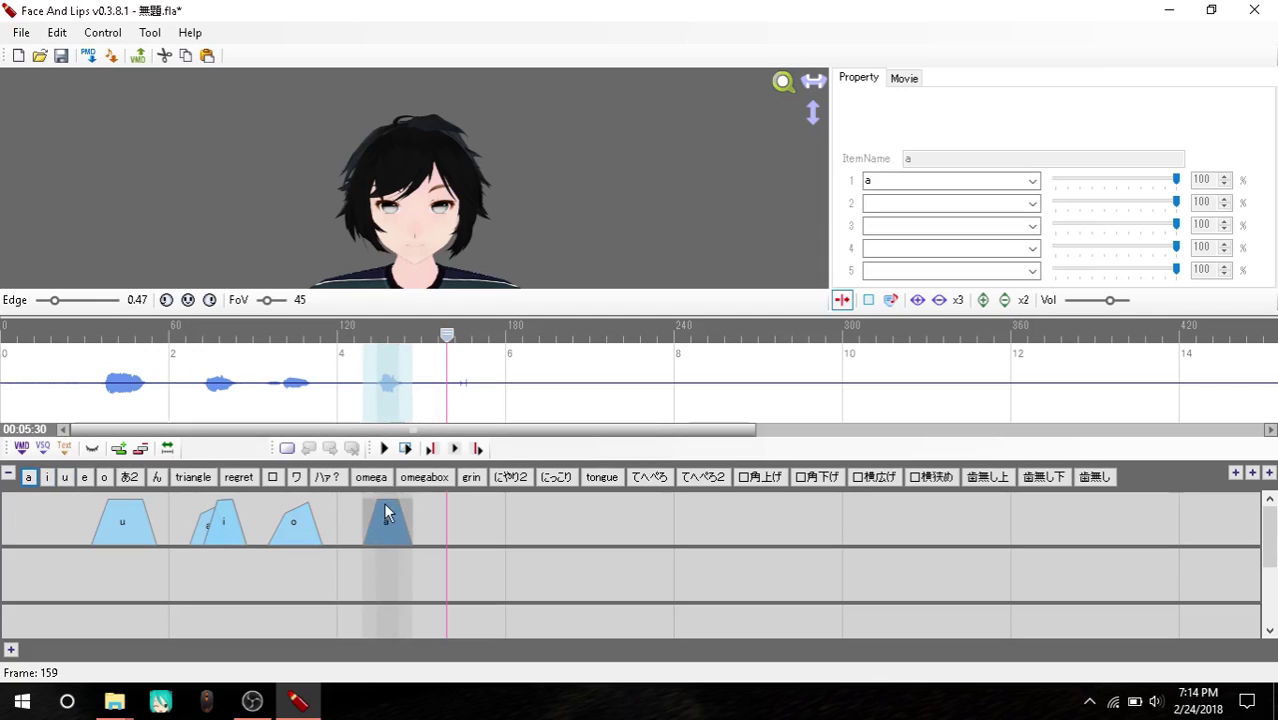
pyautogui.click(35, 345)
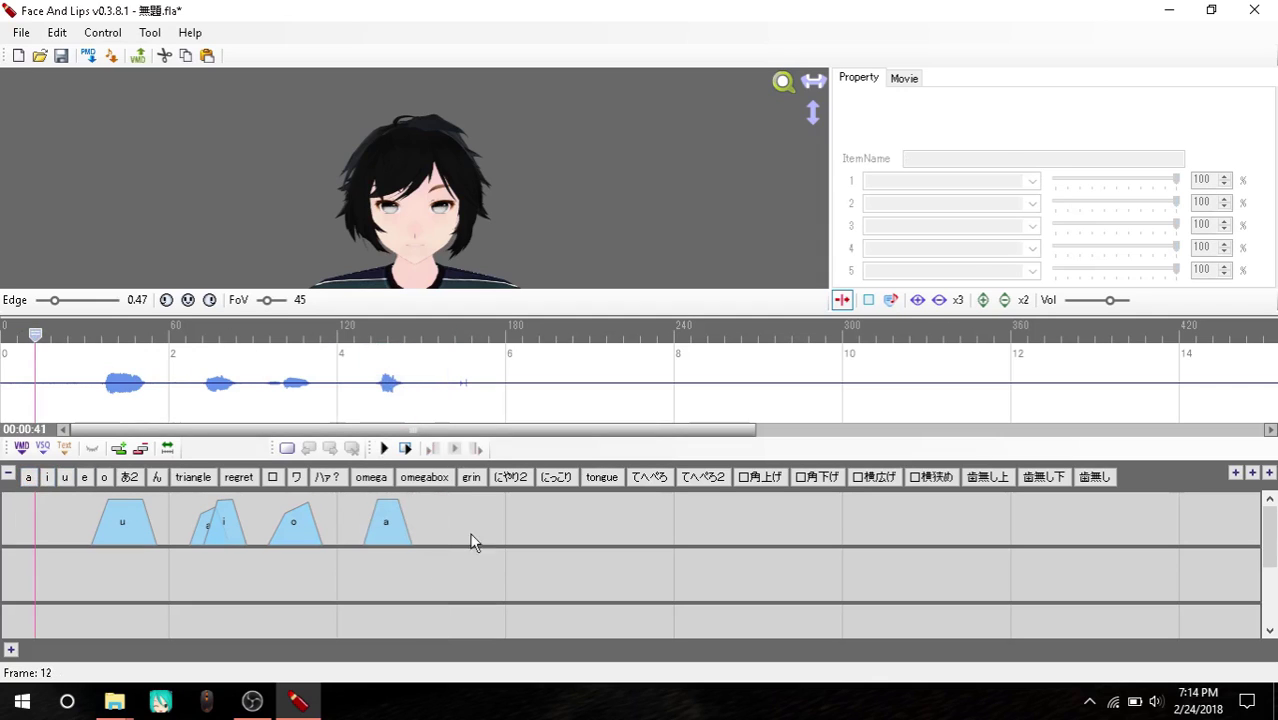
pyautogui.click(403, 448)
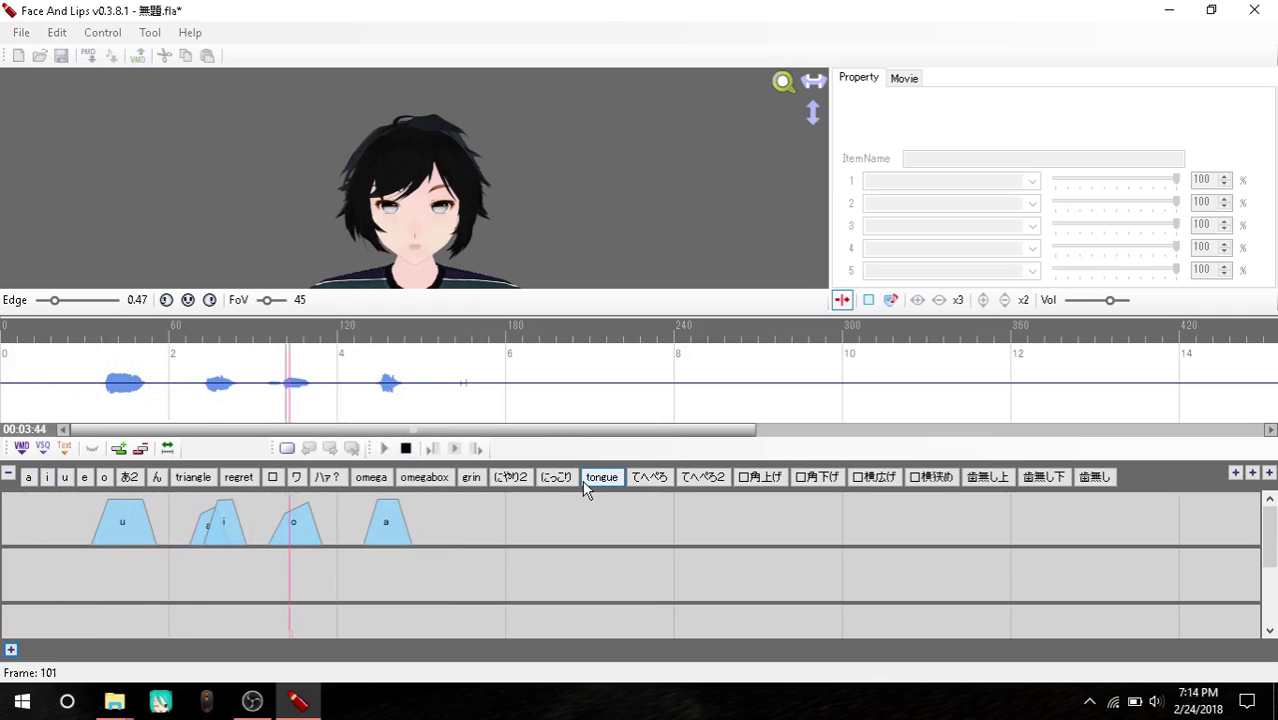
pyautogui.click(384, 448)
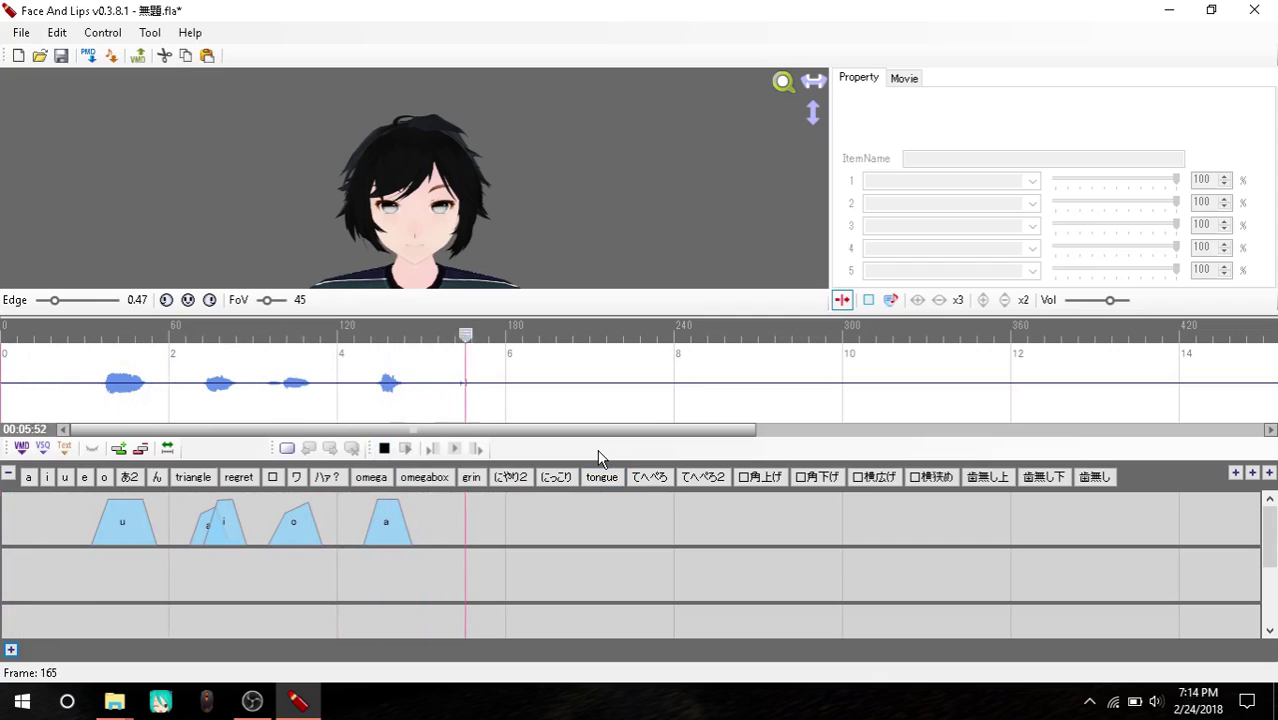
# Export the lip sync to the Desktop as a VMD file named talk'
pyautogui.click(25, 33)
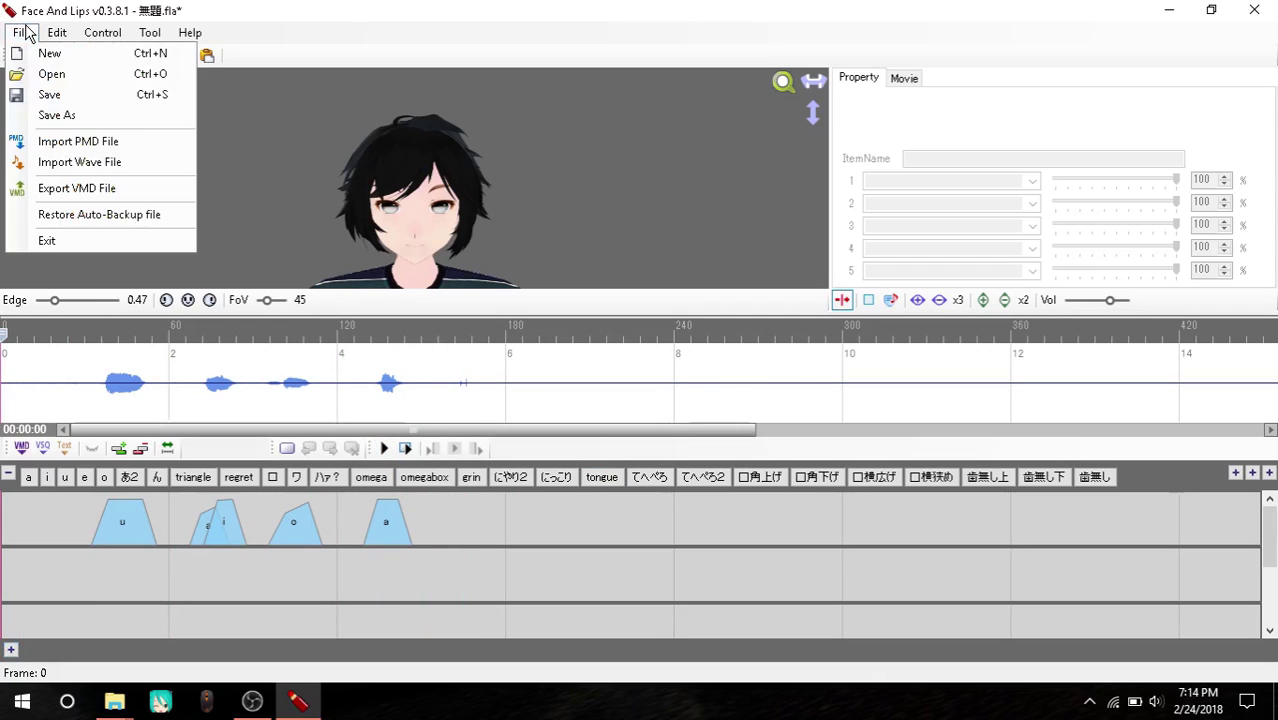
pyautogui.click(154, 187)
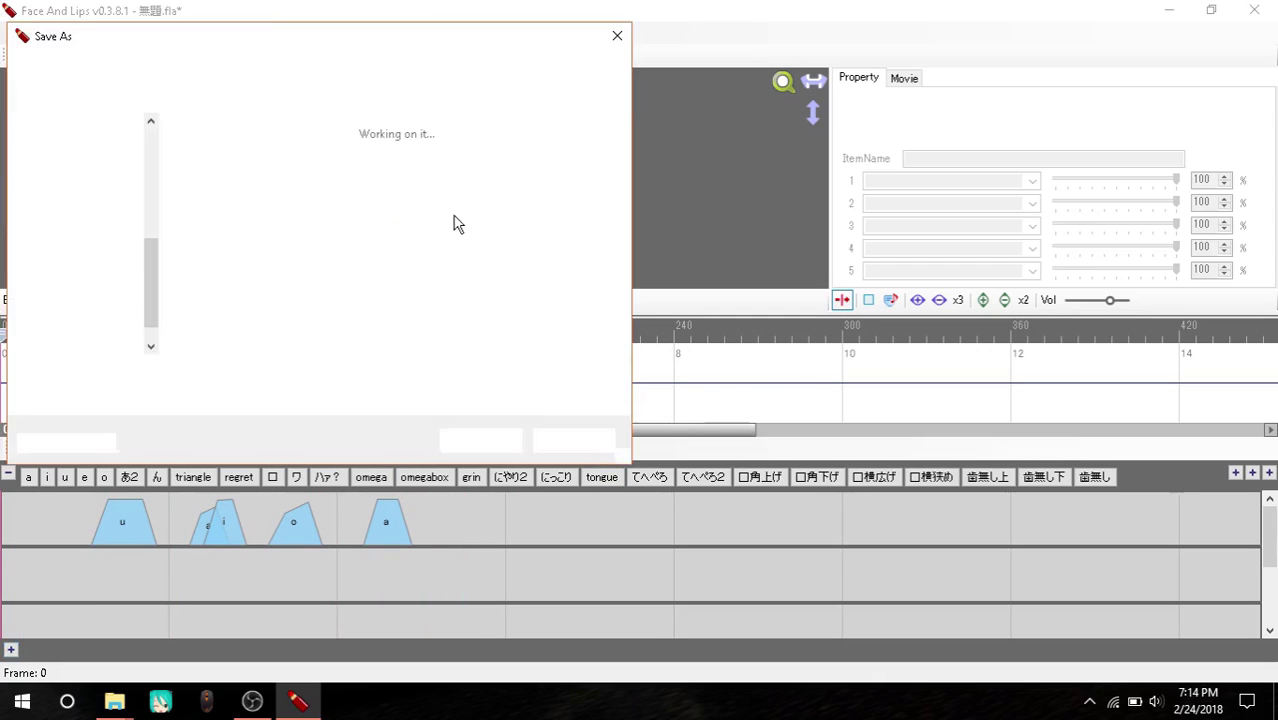
pyautogui.click(86, 171)
pyautogui.scroll(-5, 322, 310)
pyautogui.click(332, 378)
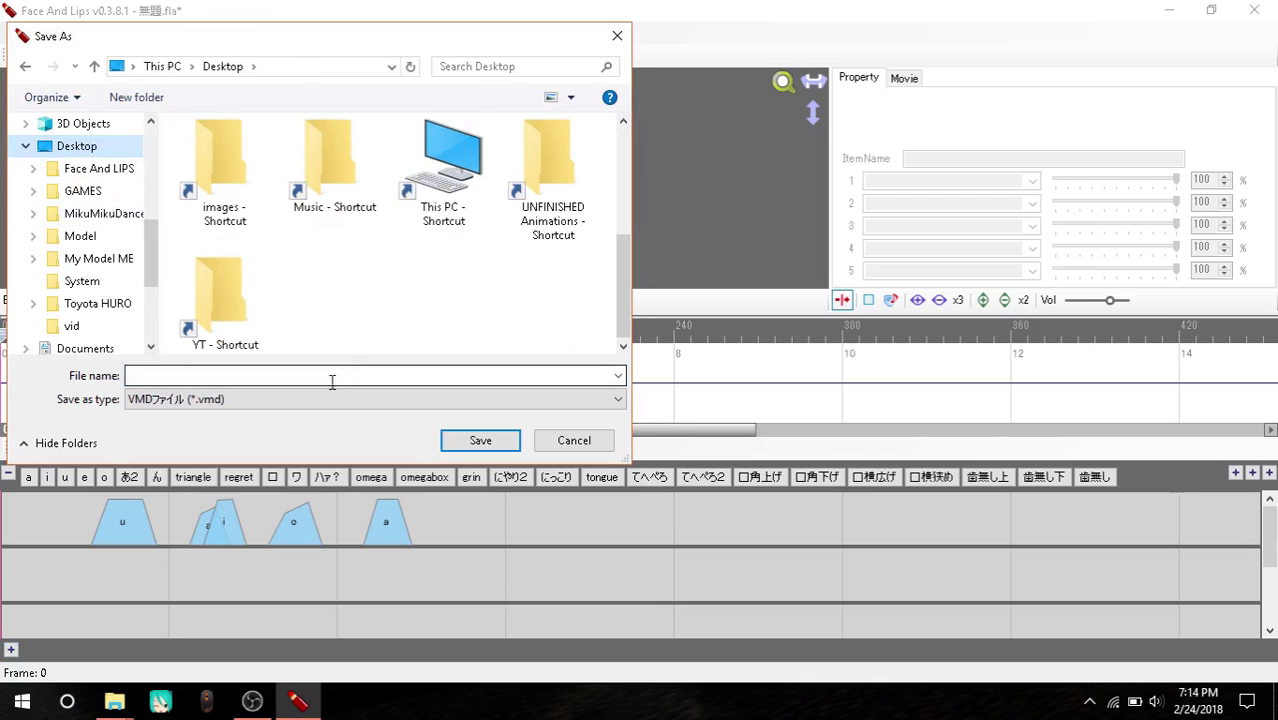
pyautogui.click(257, 376)
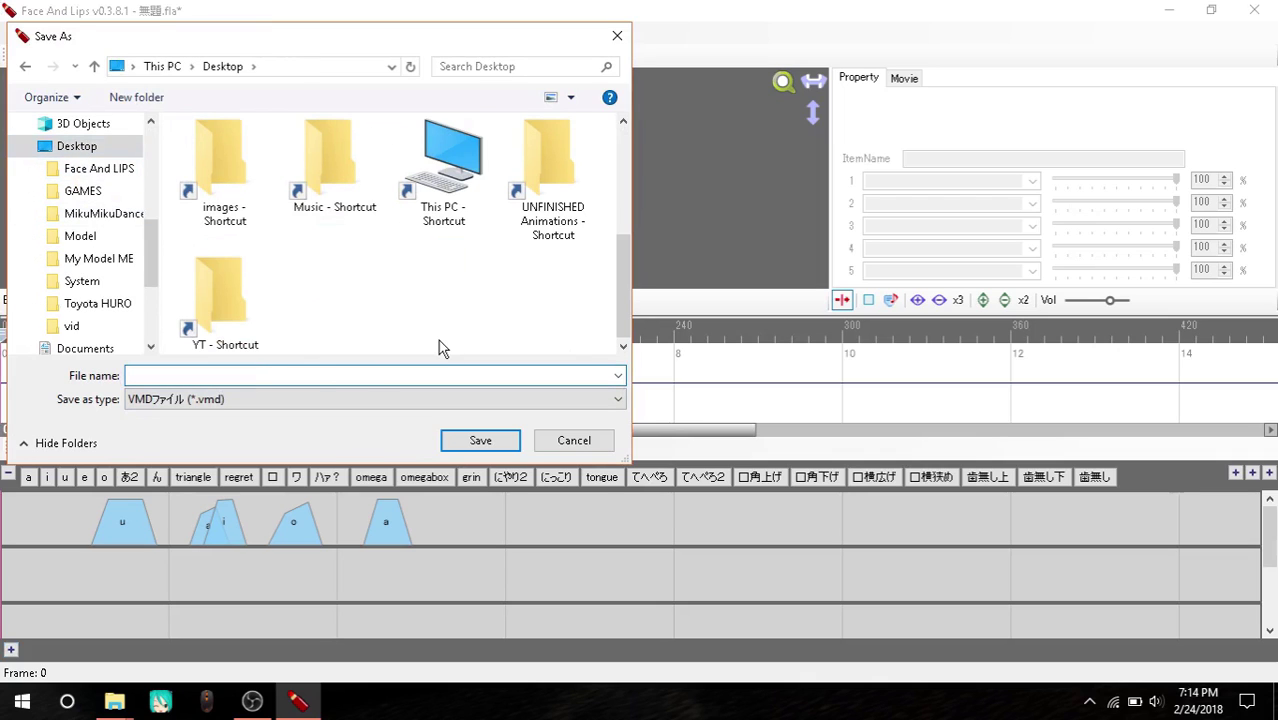
pyautogui.write('t')
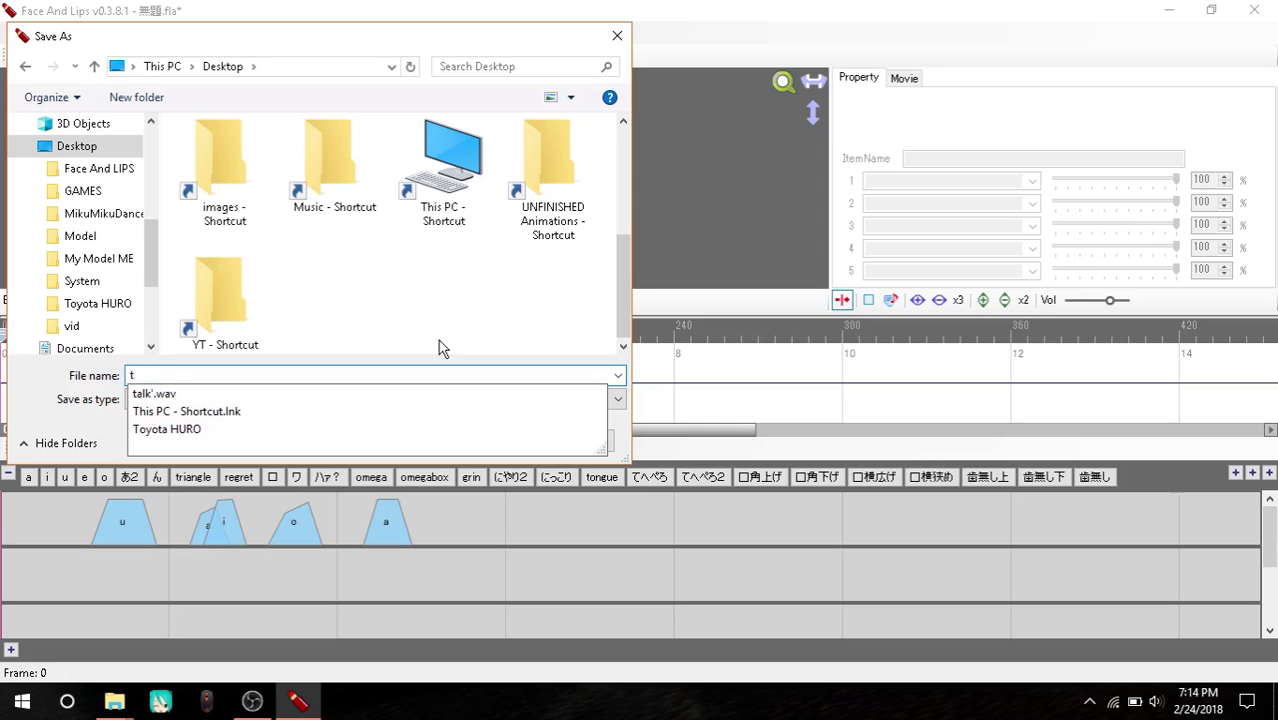
pyautogui.press('Down')
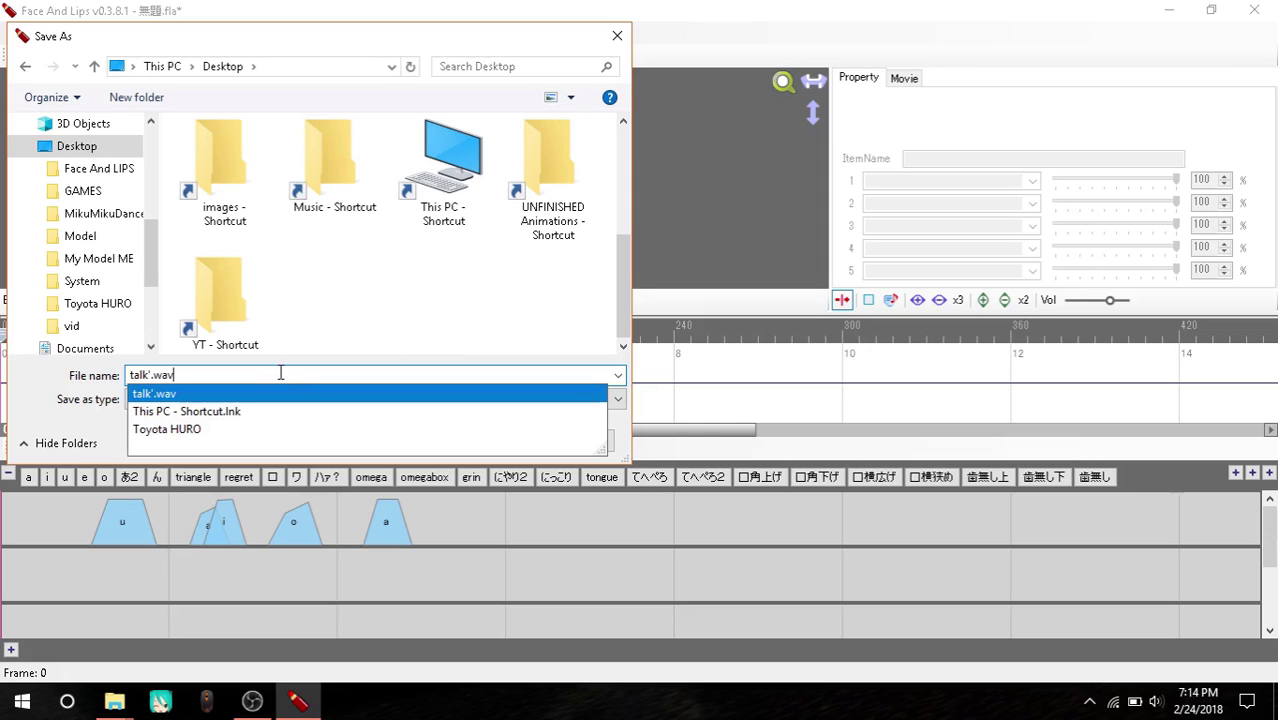
pyautogui.press('BackSpace')
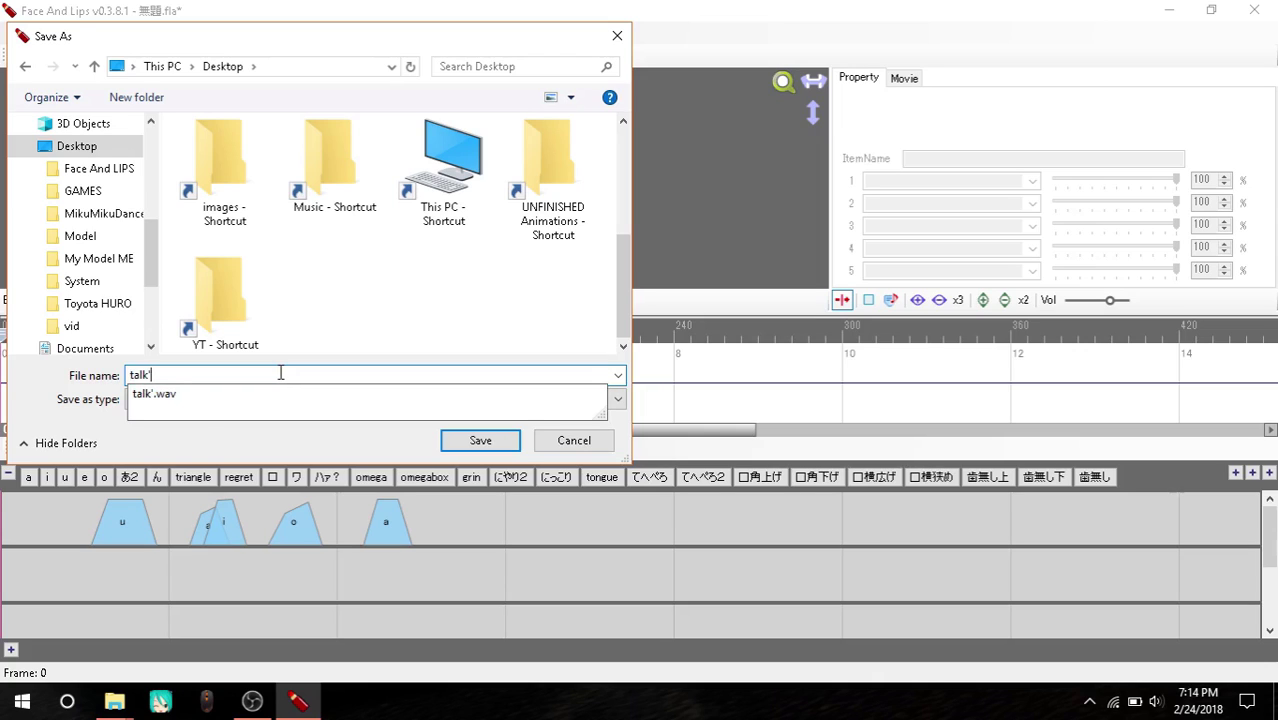
pyautogui.click(164, 400)
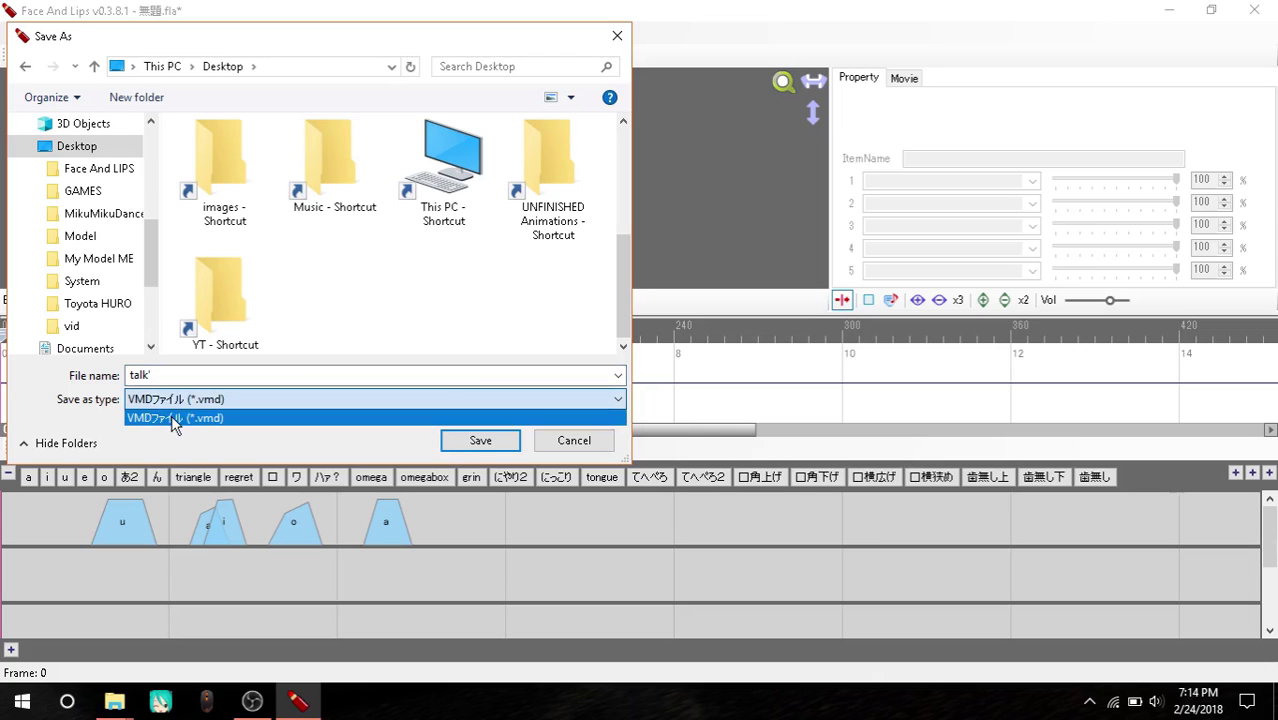
pyautogui.click(175, 420)
# Save the VMD, then save the project as 111.fal in the Face And LIPS folder
pyautogui.click(486, 448)
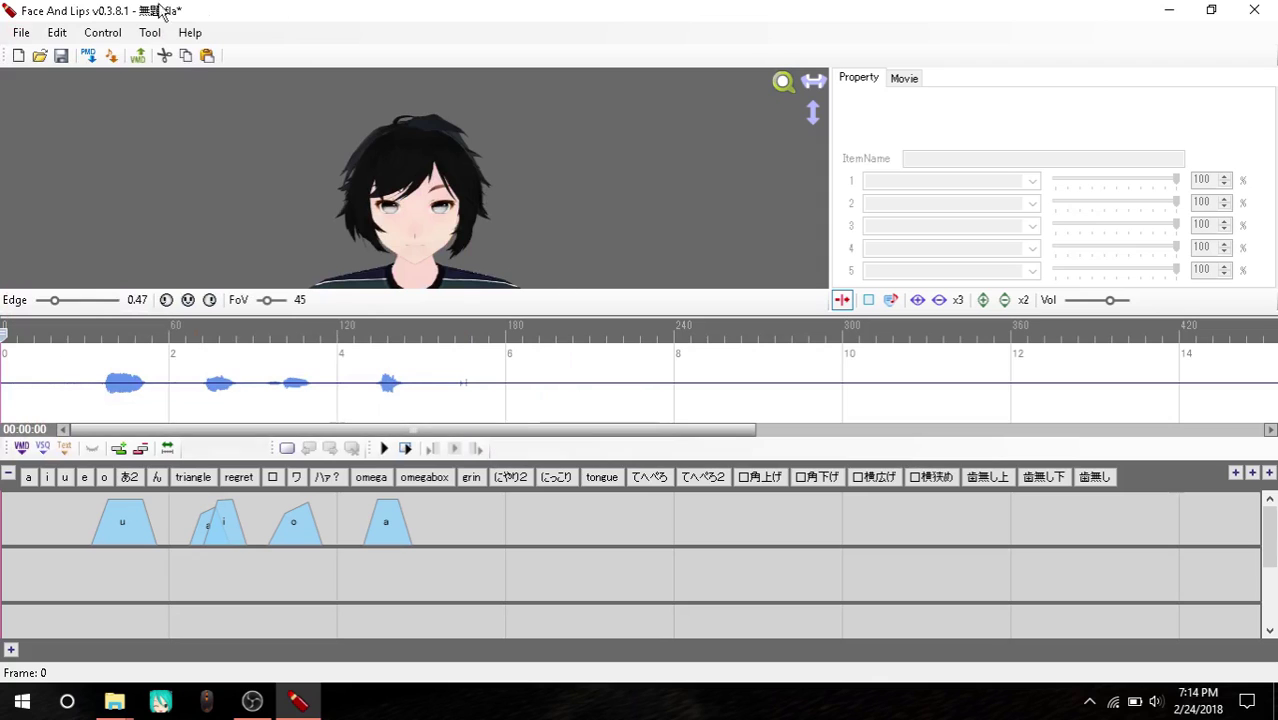
pyautogui.click(21, 32)
pyautogui.click(100, 93)
pyautogui.scroll(-5, 335, 287)
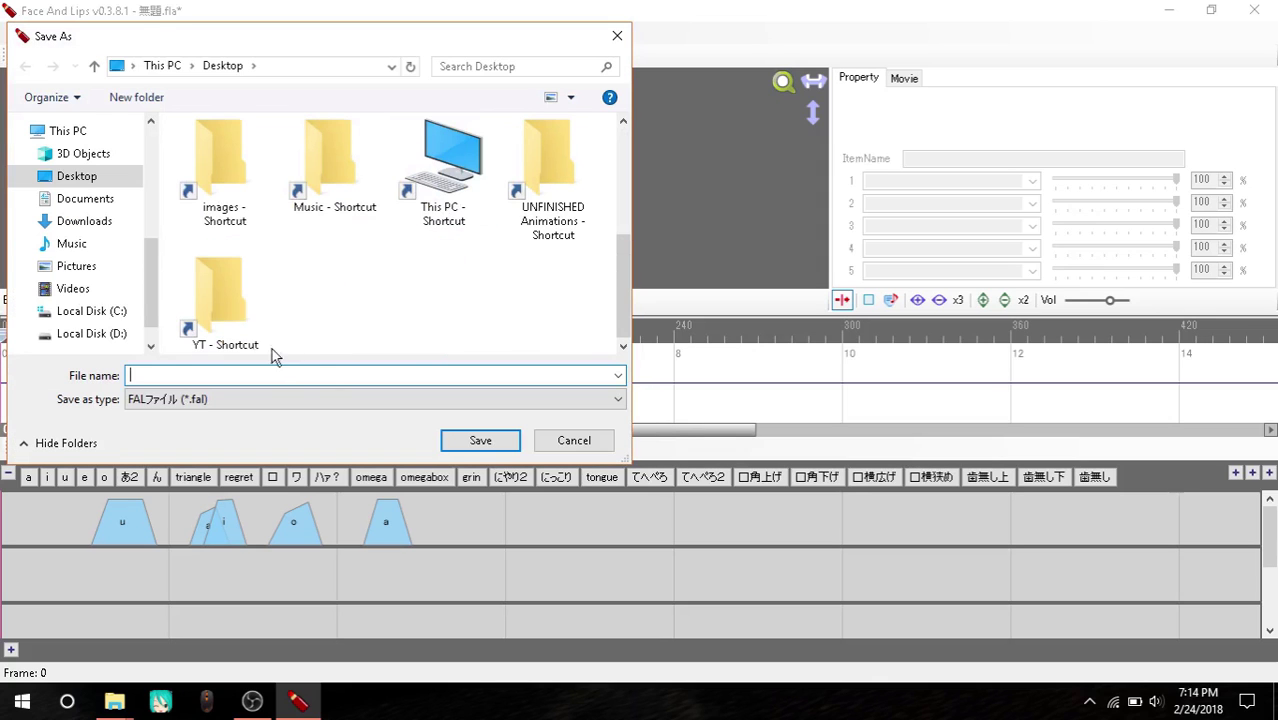
pyautogui.rightClick(404, 282)
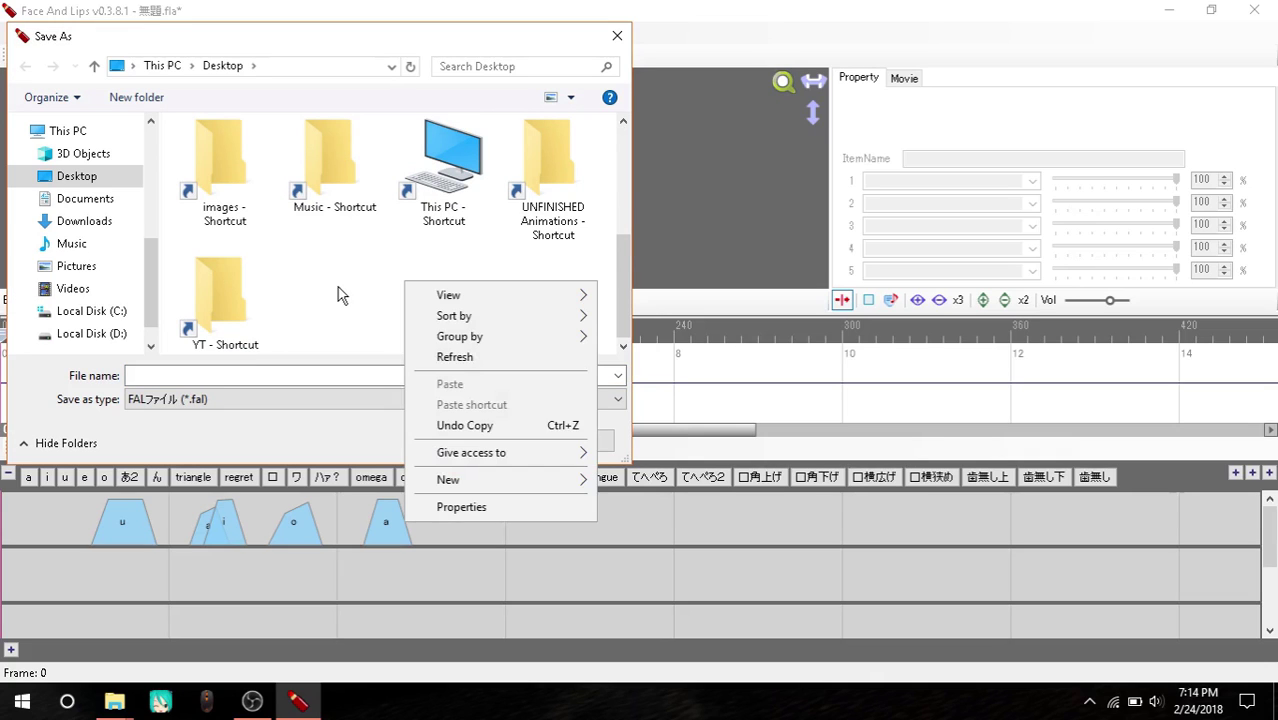
pyautogui.click(338, 294)
pyautogui.scroll(5, 365, 274)
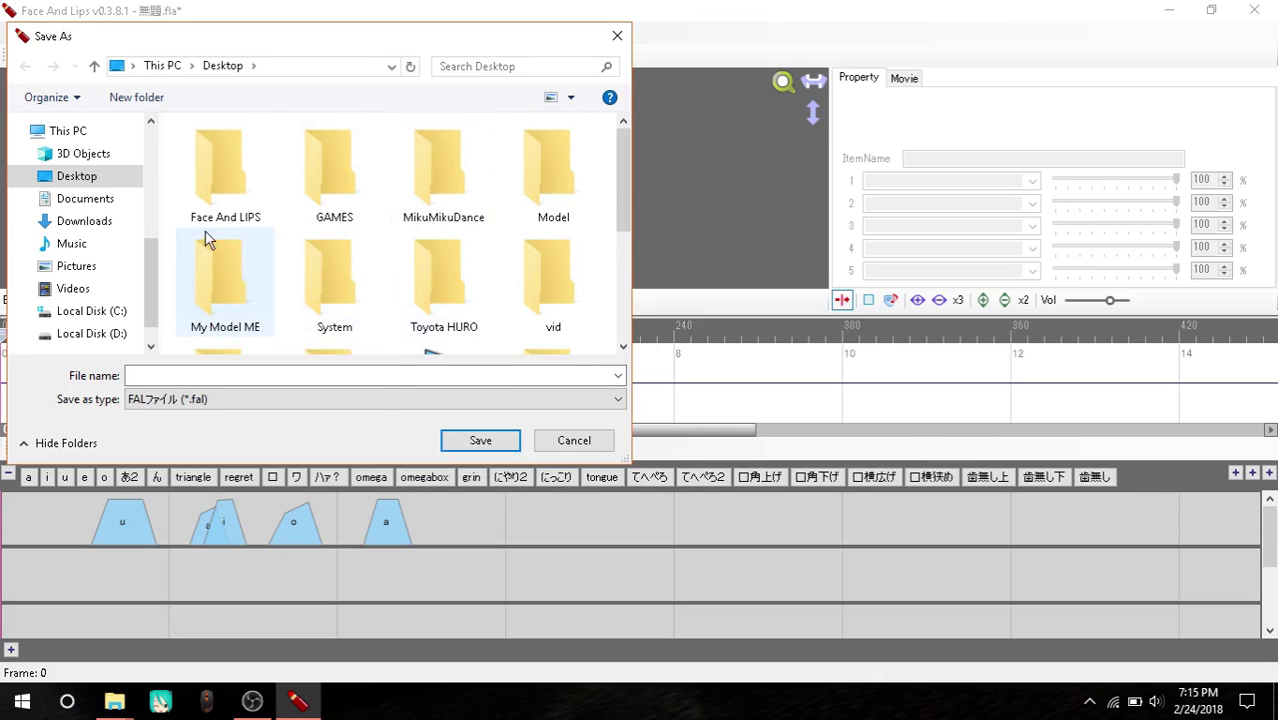
pyautogui.doubleClick(216, 172)
pyautogui.click(237, 375)
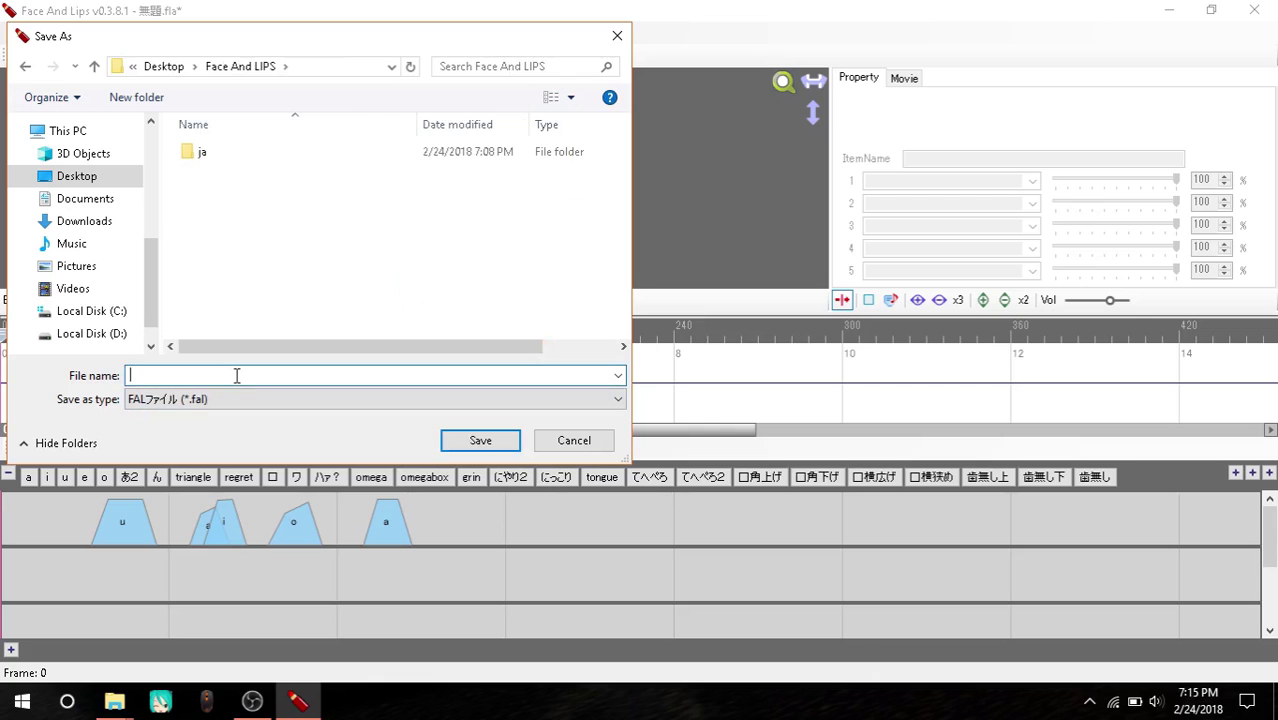
pyautogui.click(500, 440)
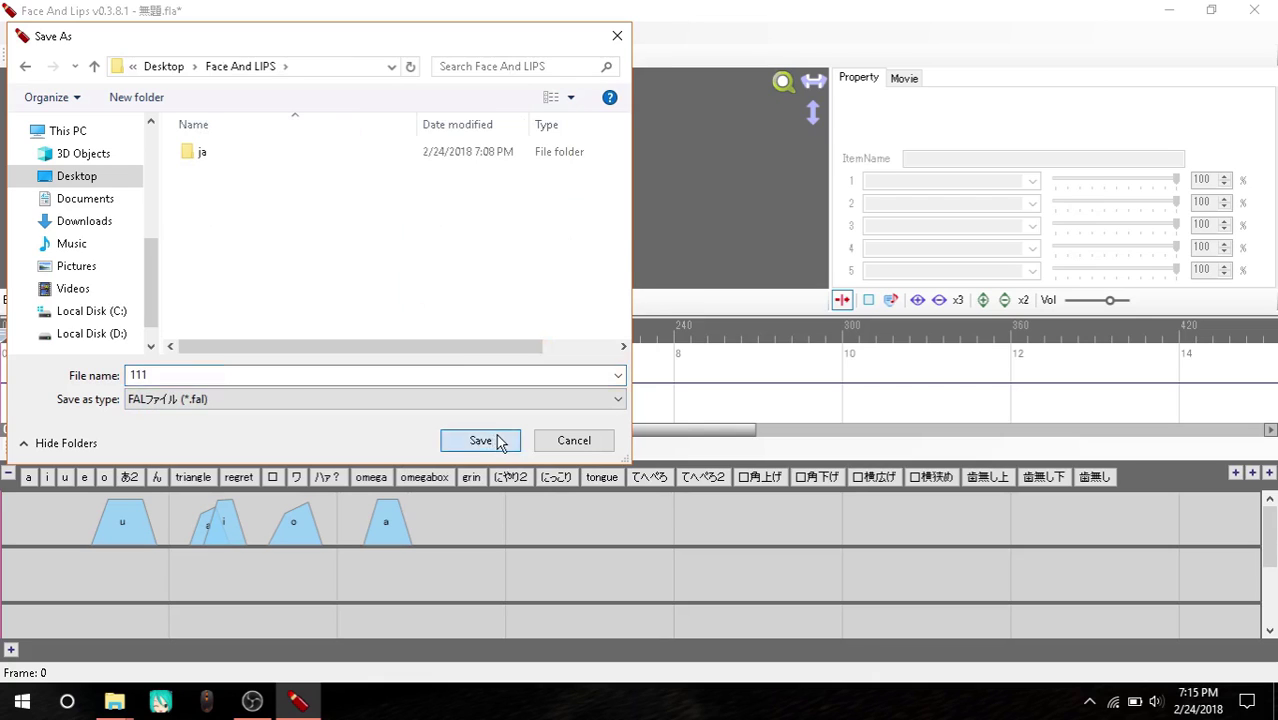
# Reopen Save As to confirm 111.fal is listed, then close it without saving
pyautogui.click(21, 32)
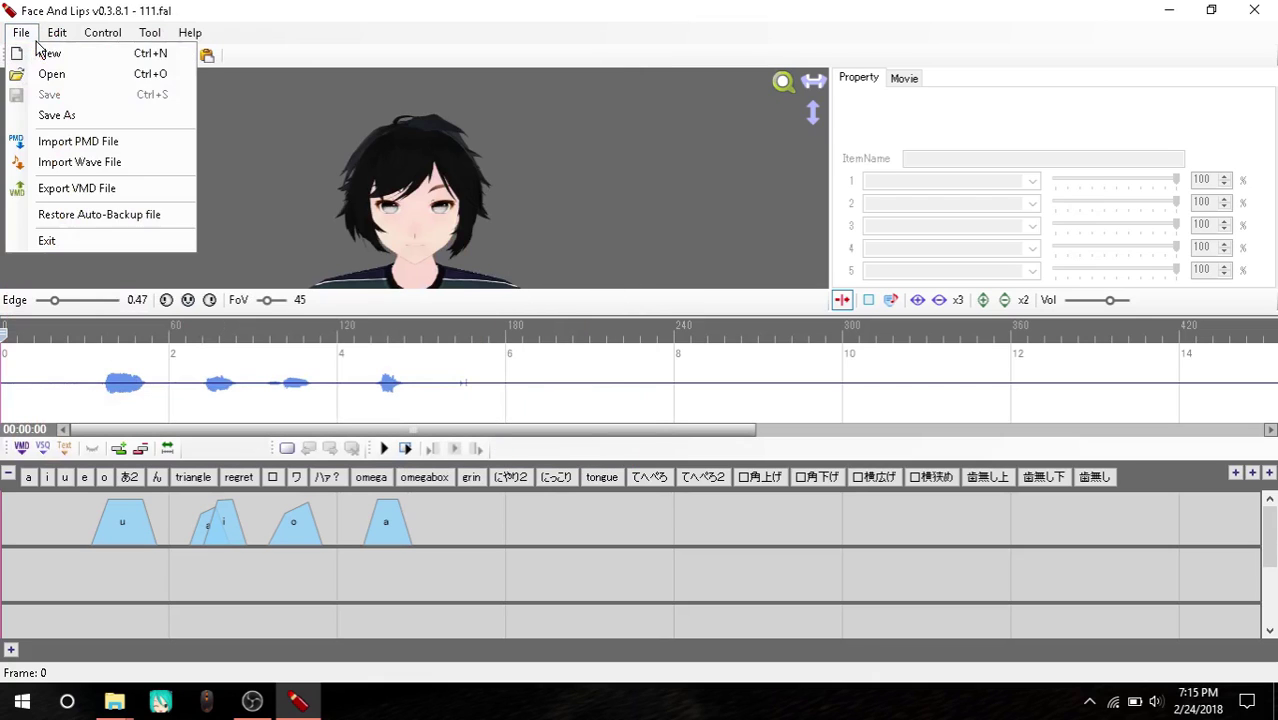
pyautogui.click(78, 117)
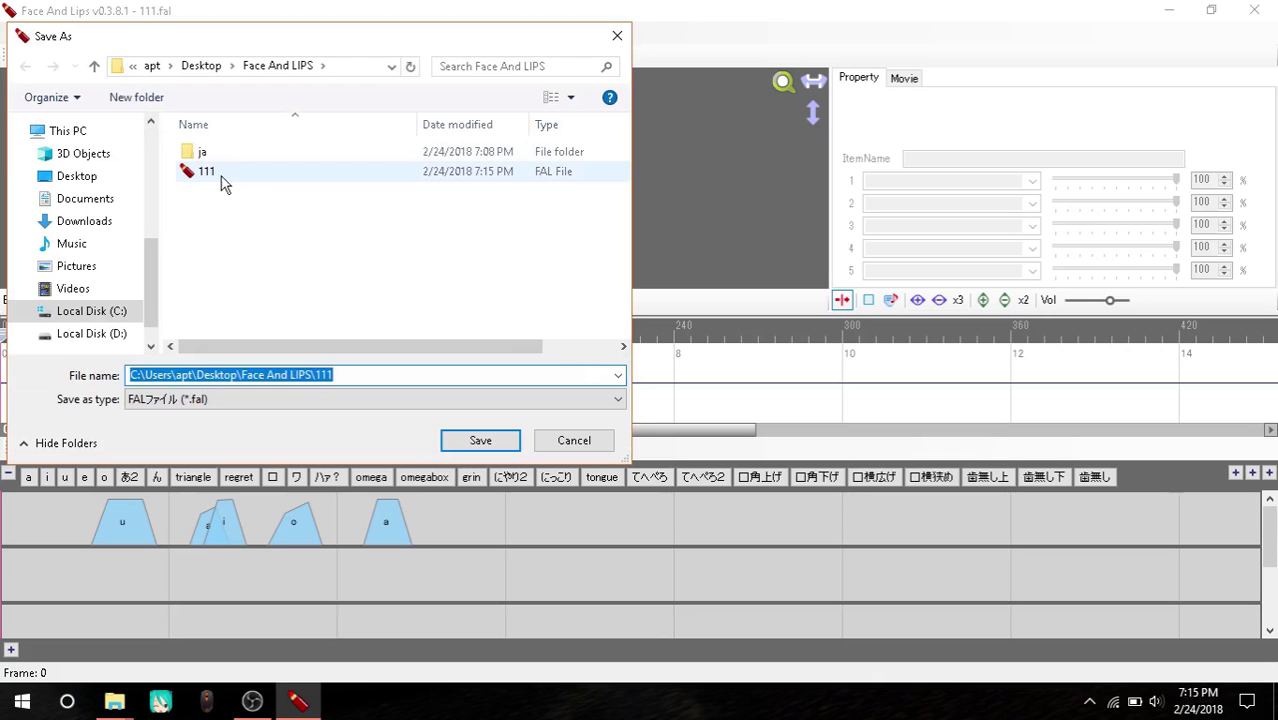
pyautogui.click(577, 440)
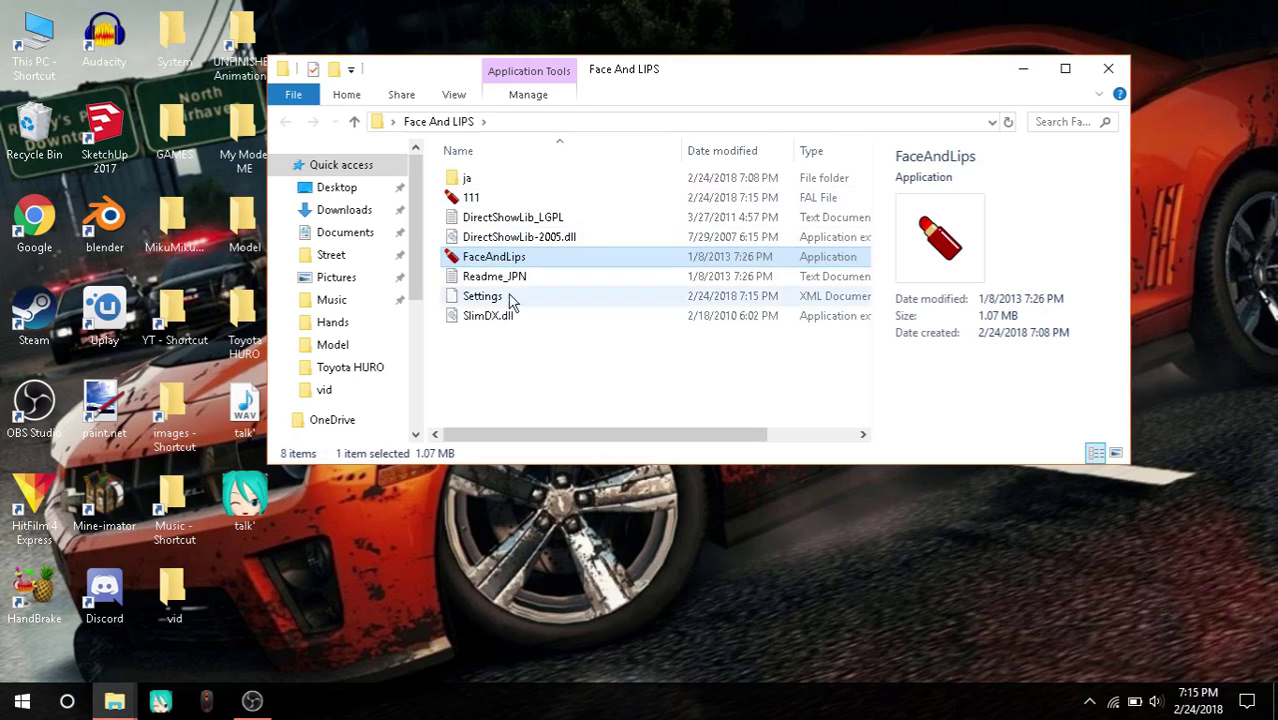
# Select both talk' files on the desktop and minimize the Face And LIPS folder window
pyautogui.click(245, 500)
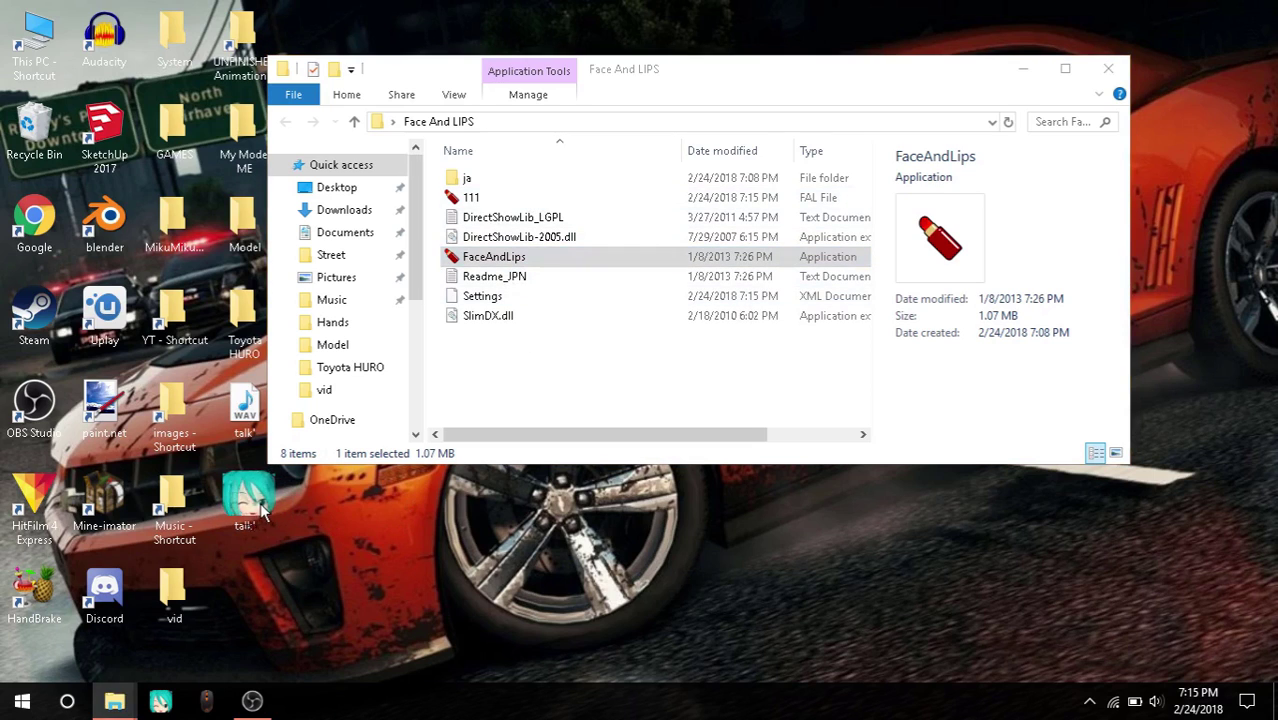
pyautogui.moveTo(337, 553); pyautogui.dragTo(276, 560)
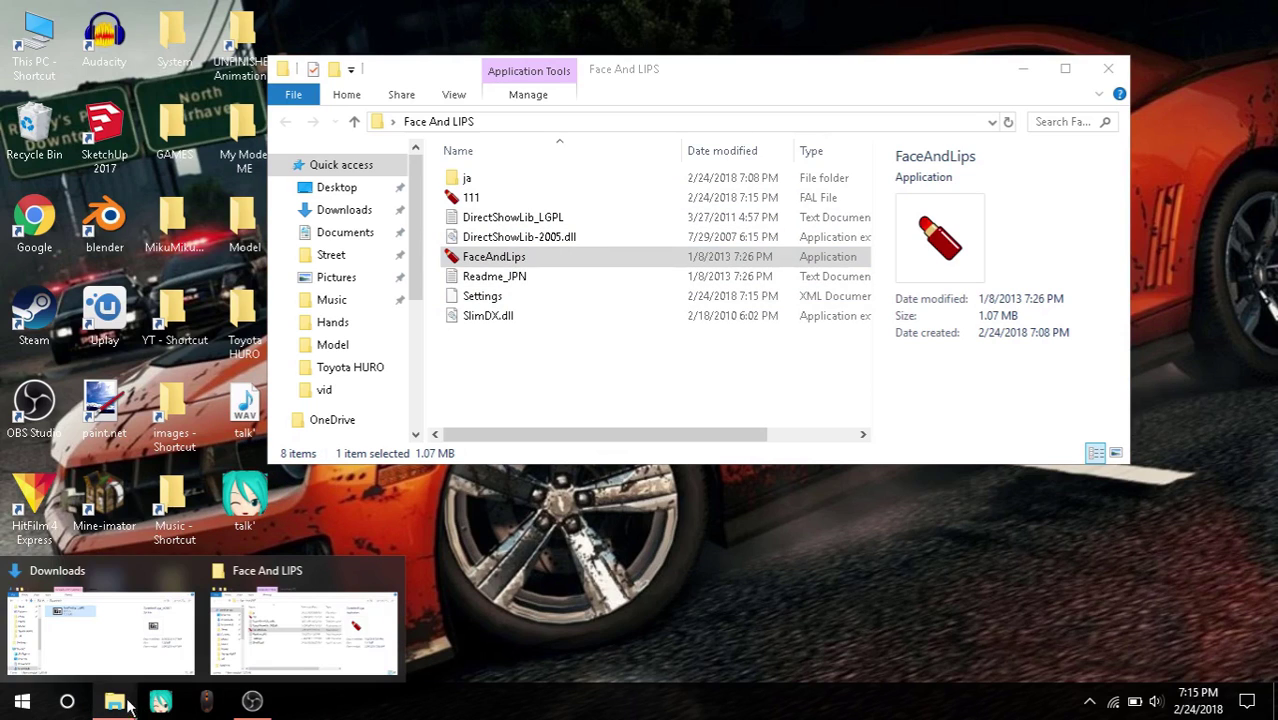
pyautogui.click(186, 570)
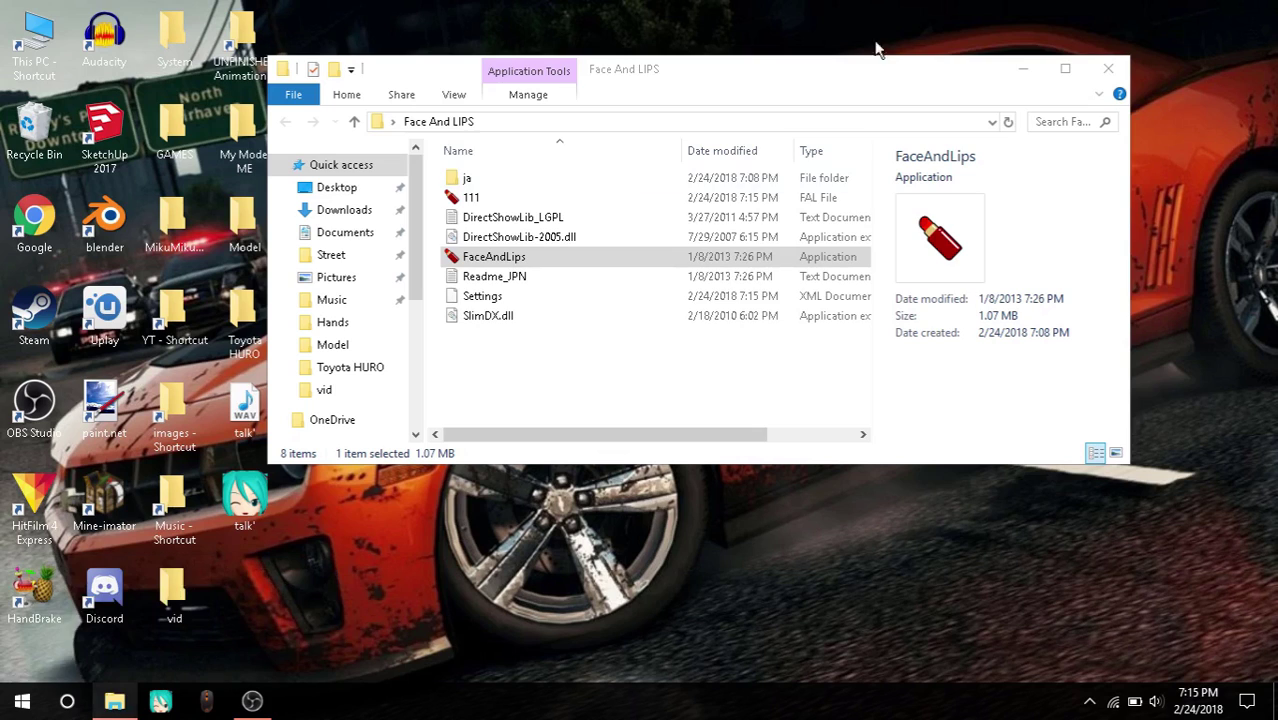
pyautogui.click(1028, 70)
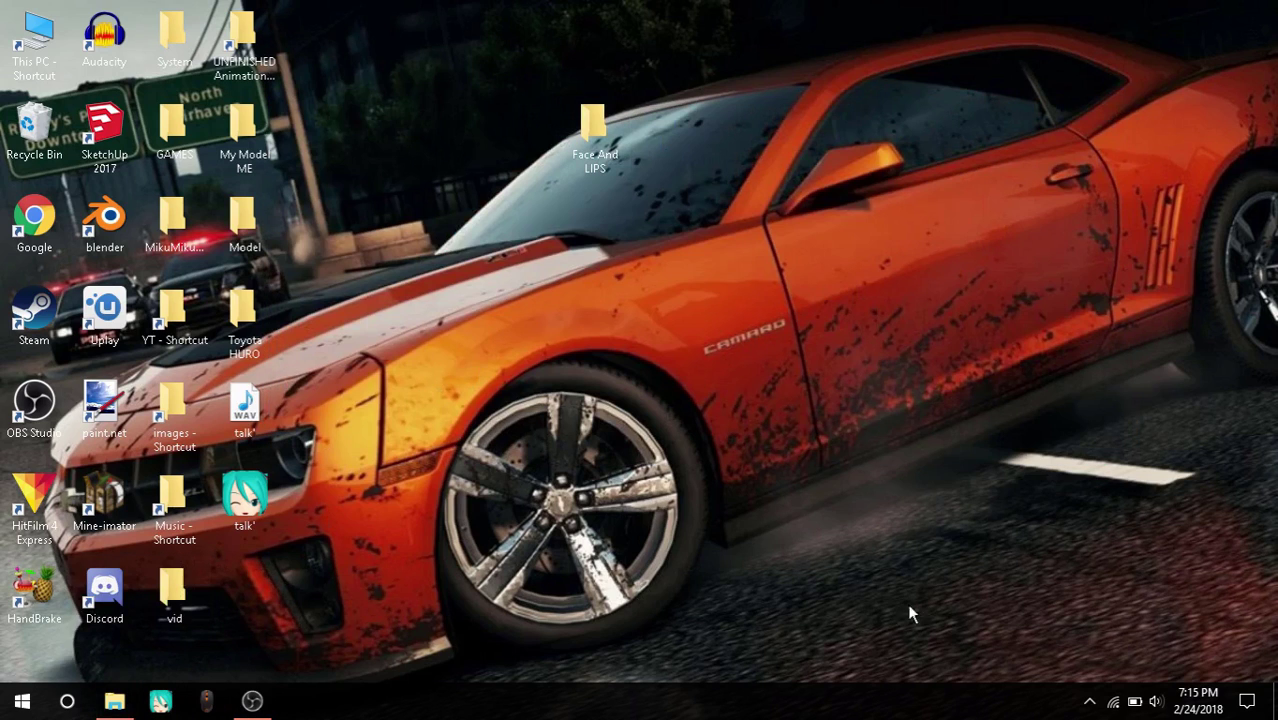
pyautogui.click(252, 701)
pyautogui.click(252, 701)
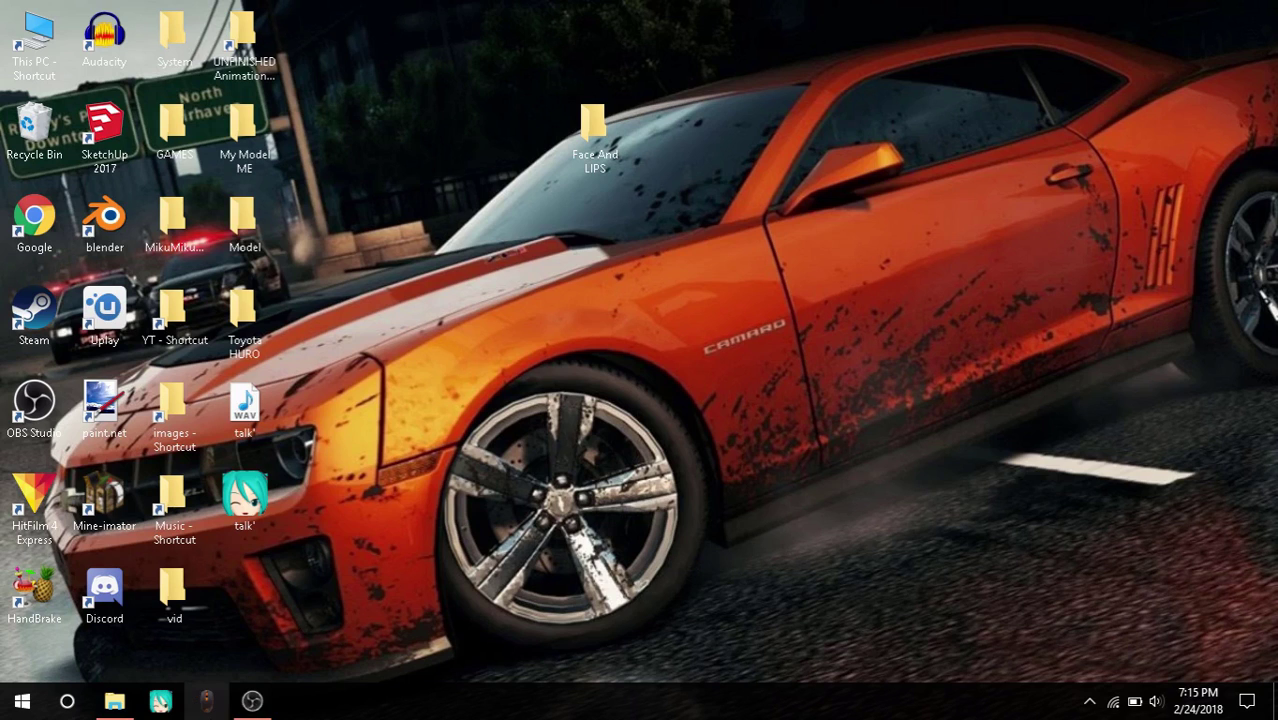
# Load the character model from the Desktop's Model folder into MikuMikuDance
pyautogui.click(162, 702)
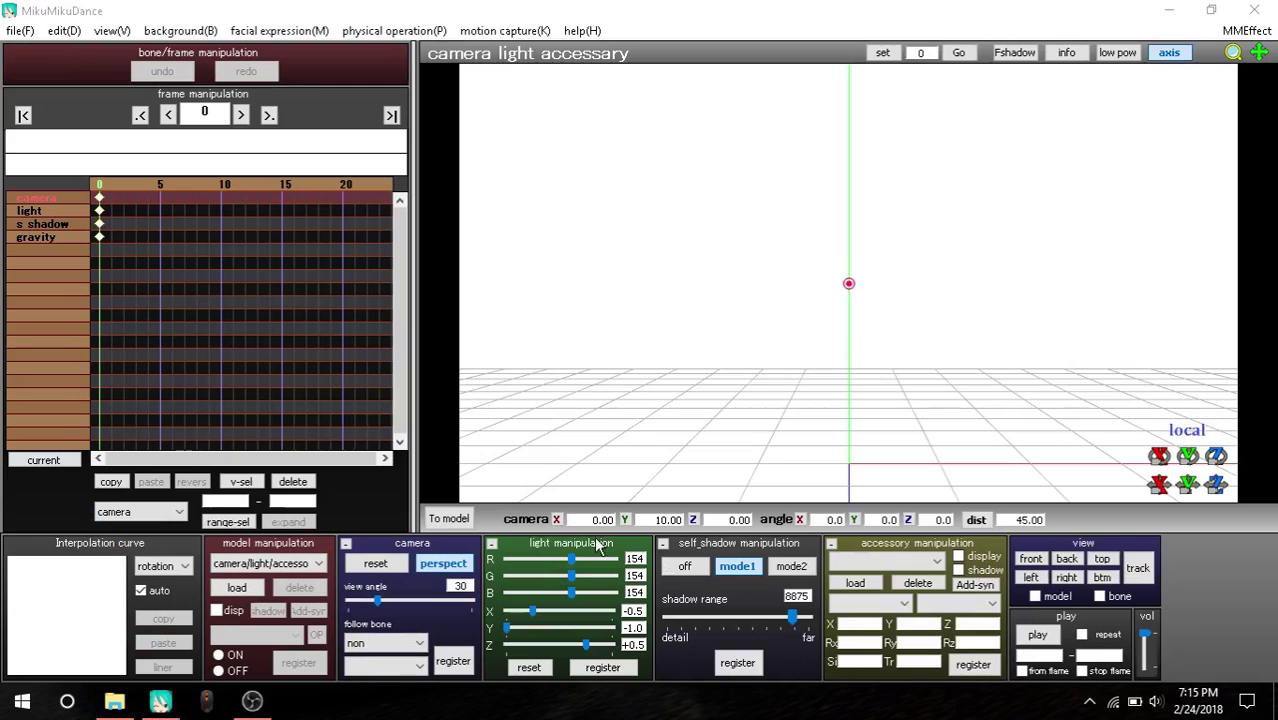
pyautogui.click(265, 590)
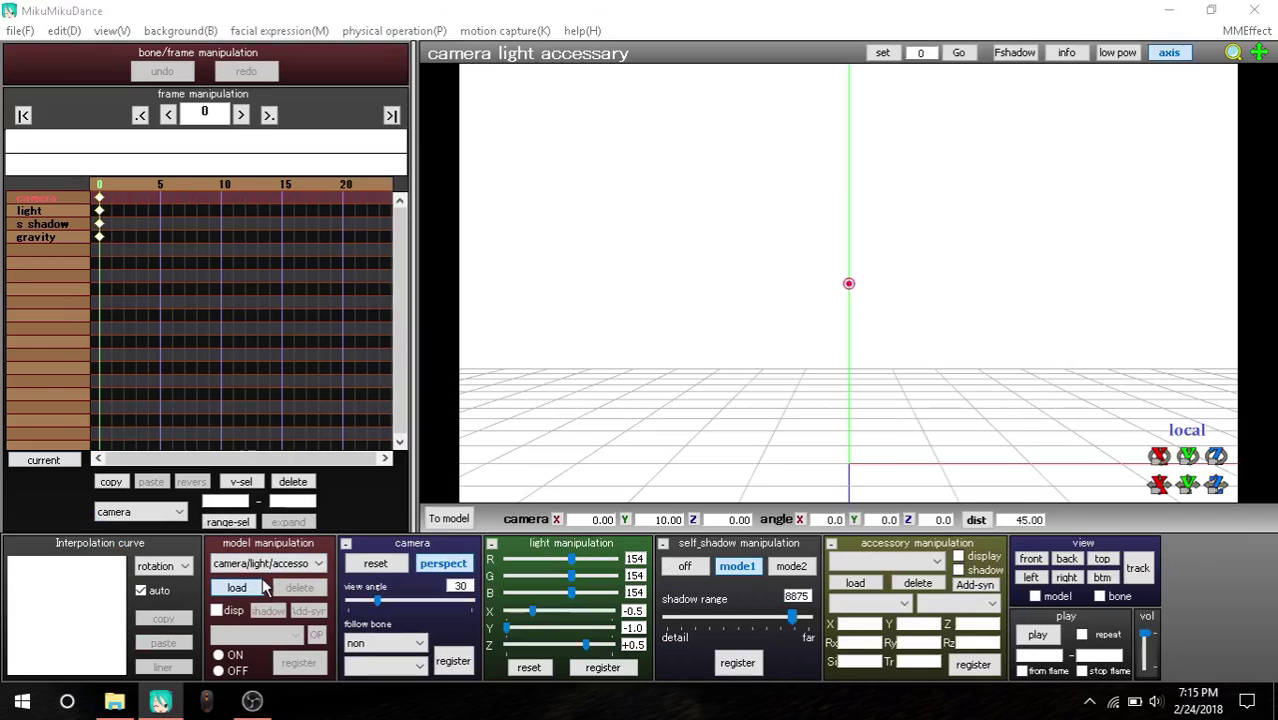
pyautogui.click(265, 590)
pyautogui.click(362, 305)
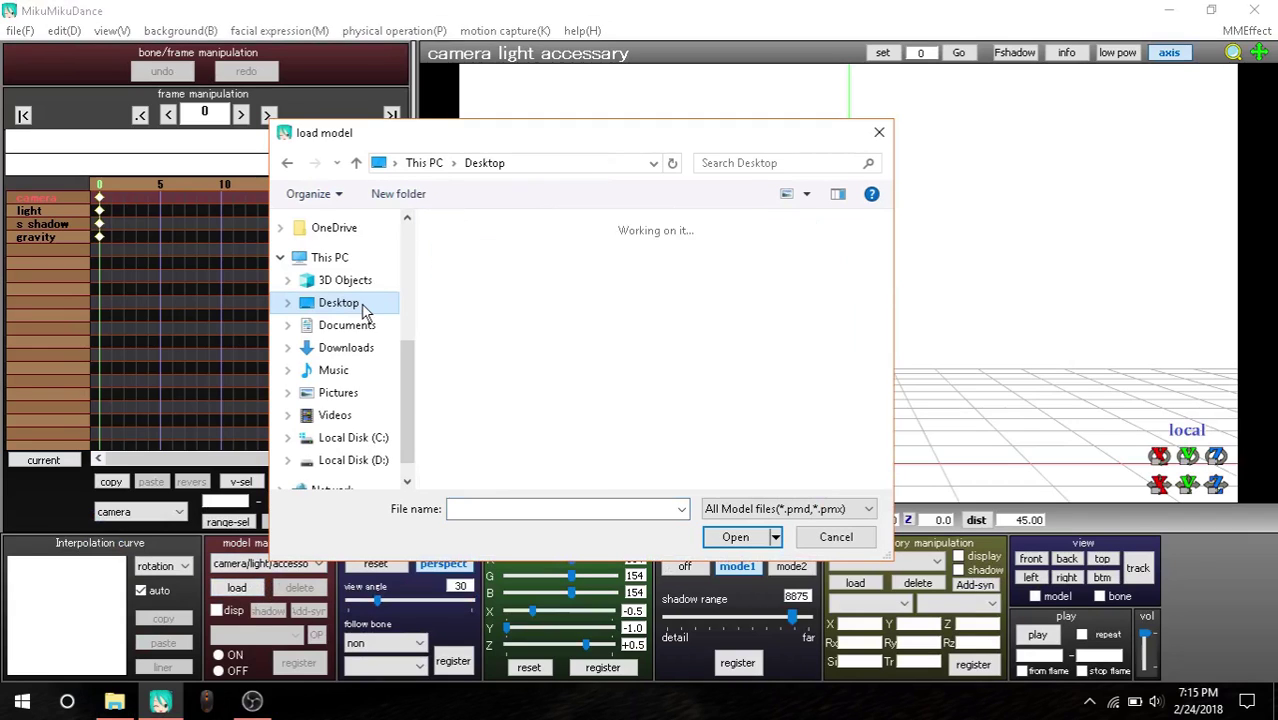
pyautogui.doubleClick(804, 283)
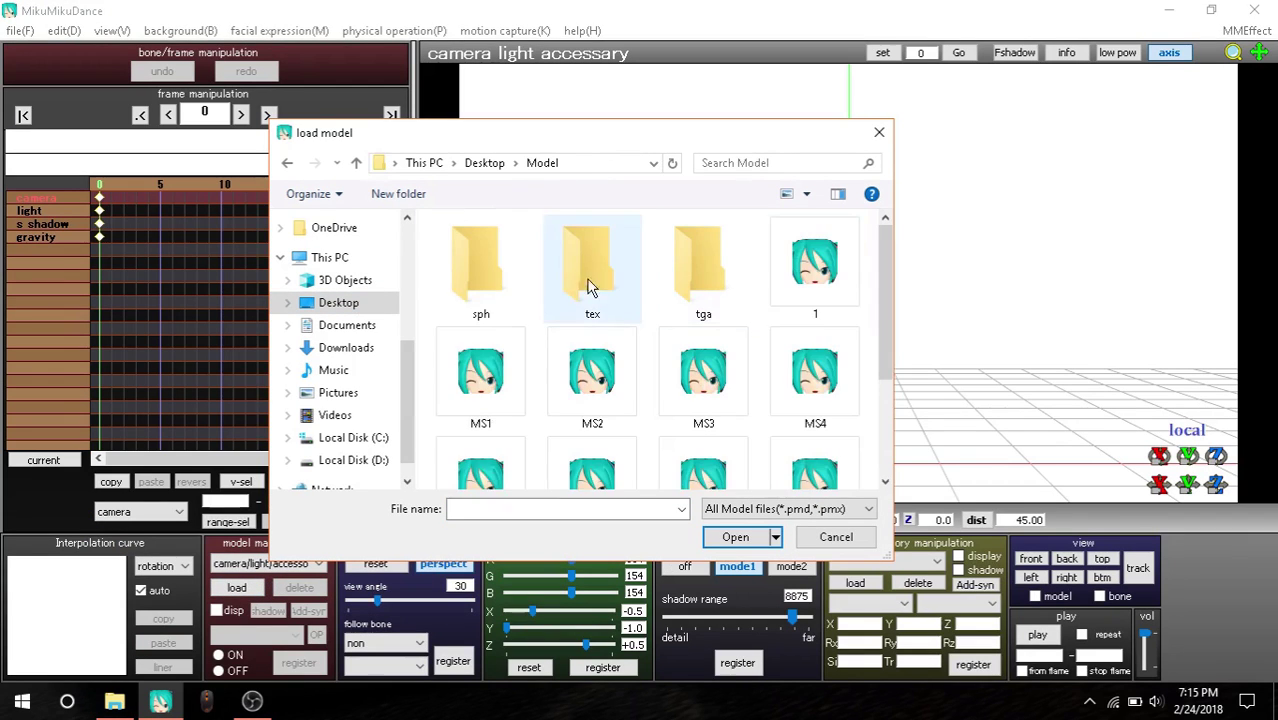
pyautogui.scroll(-2, 633, 346)
pyautogui.doubleClick(625, 337)
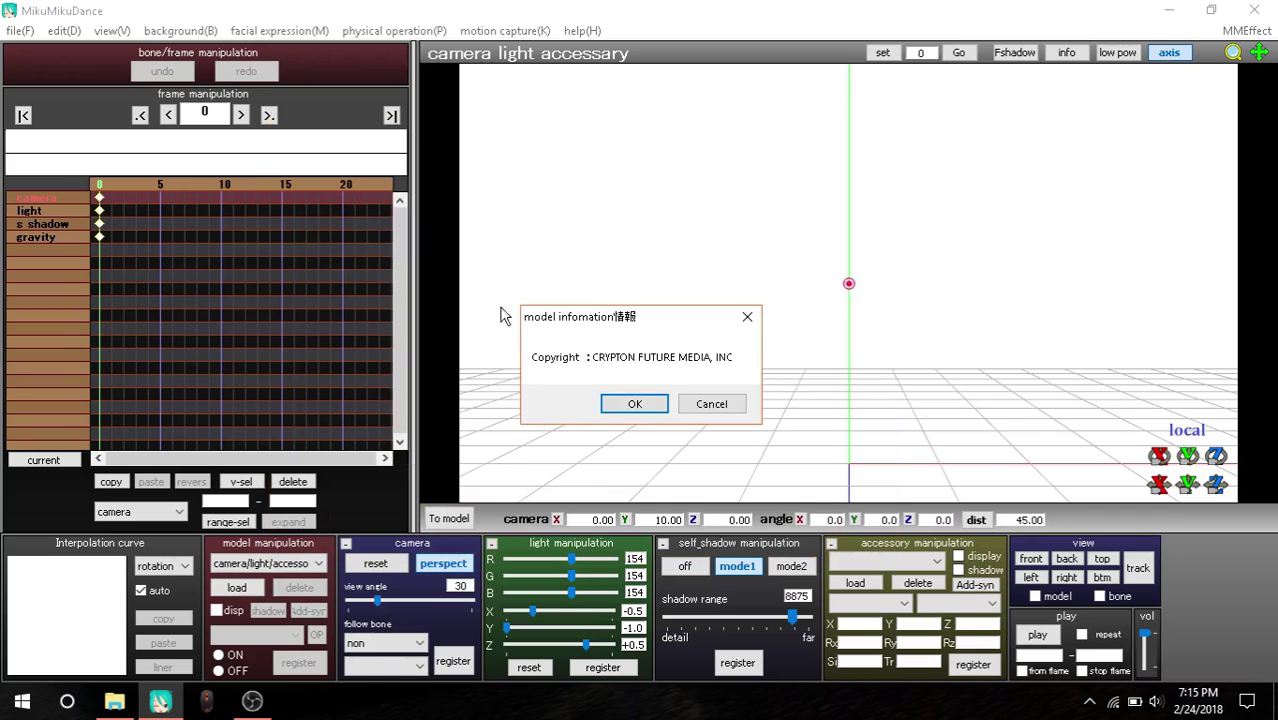
pyautogui.click(688, 405)
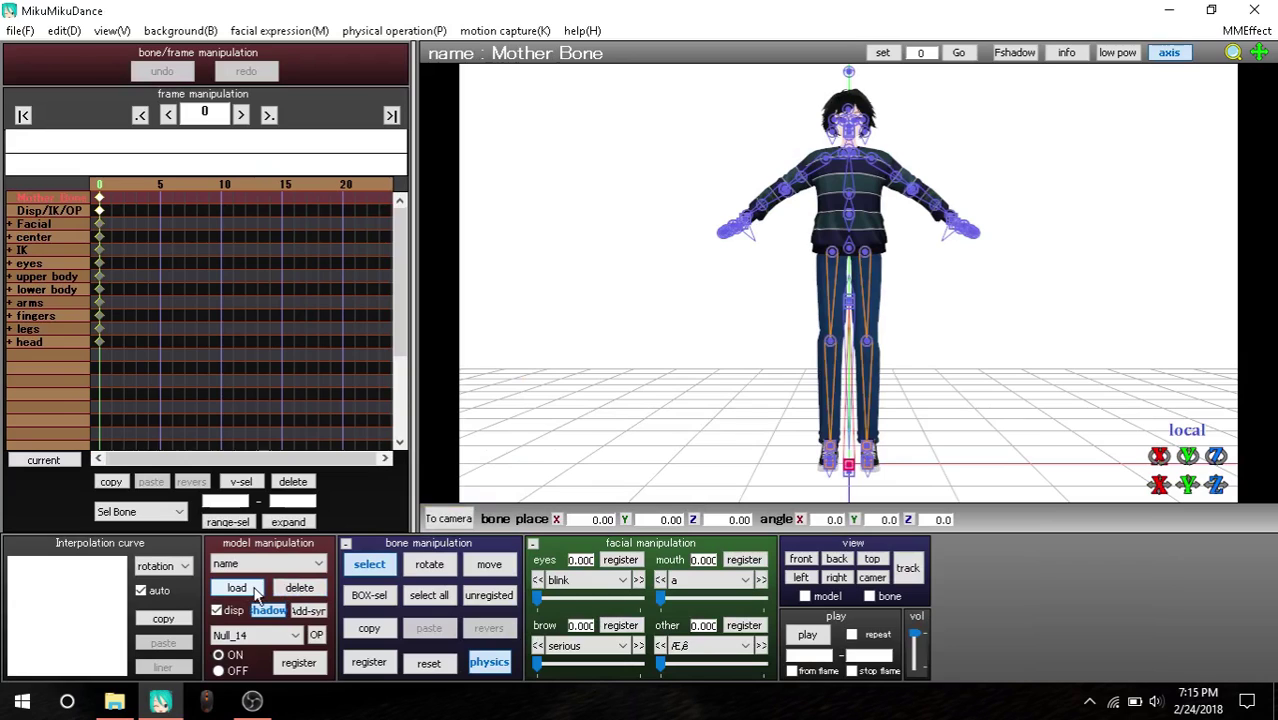
# Apply the talk VMD motion from the Desktop to the model and play it
pyautogui.click(20, 31)
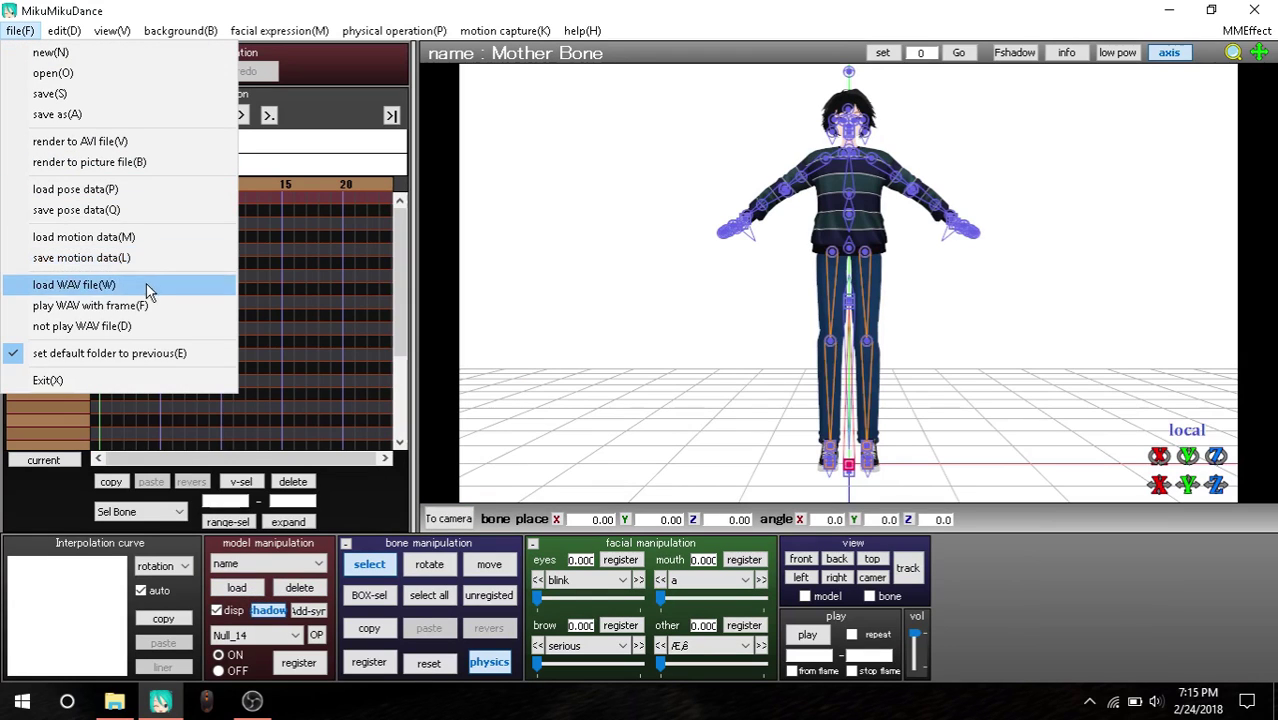
pyautogui.click(83, 237)
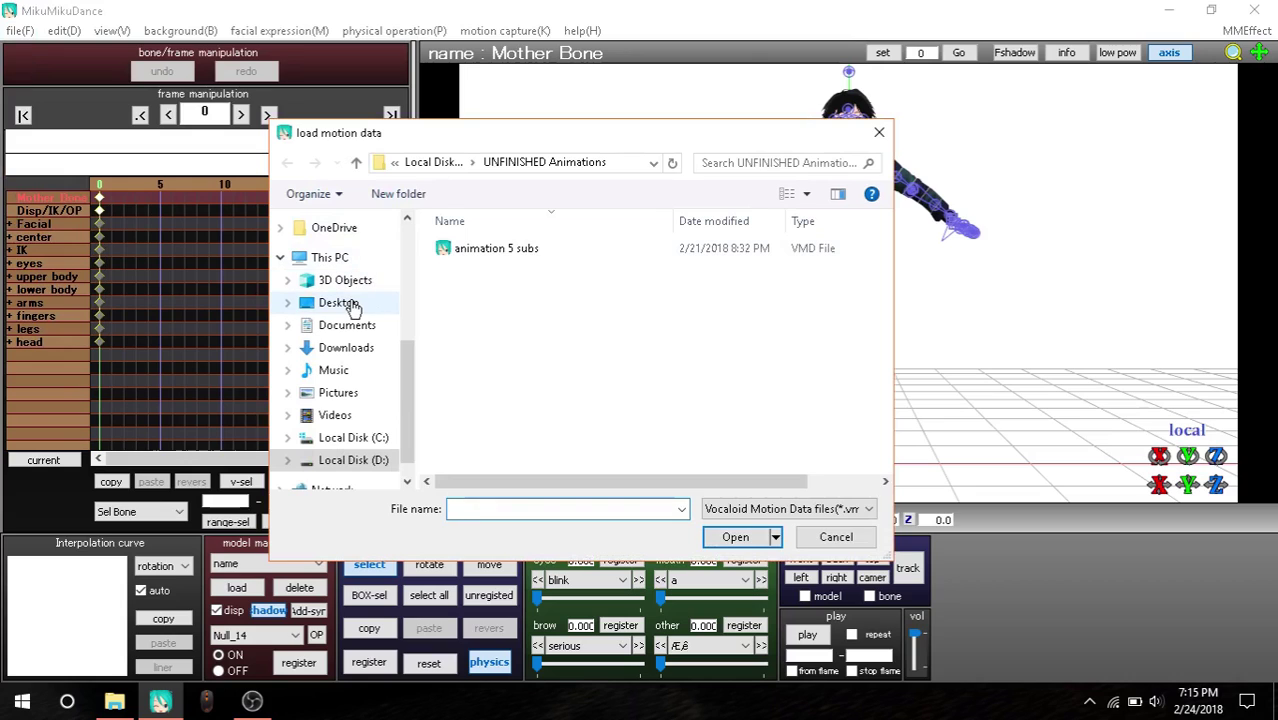
pyautogui.click(352, 306)
pyautogui.scroll(-3, 608, 345)
pyautogui.doubleClick(745, 288)
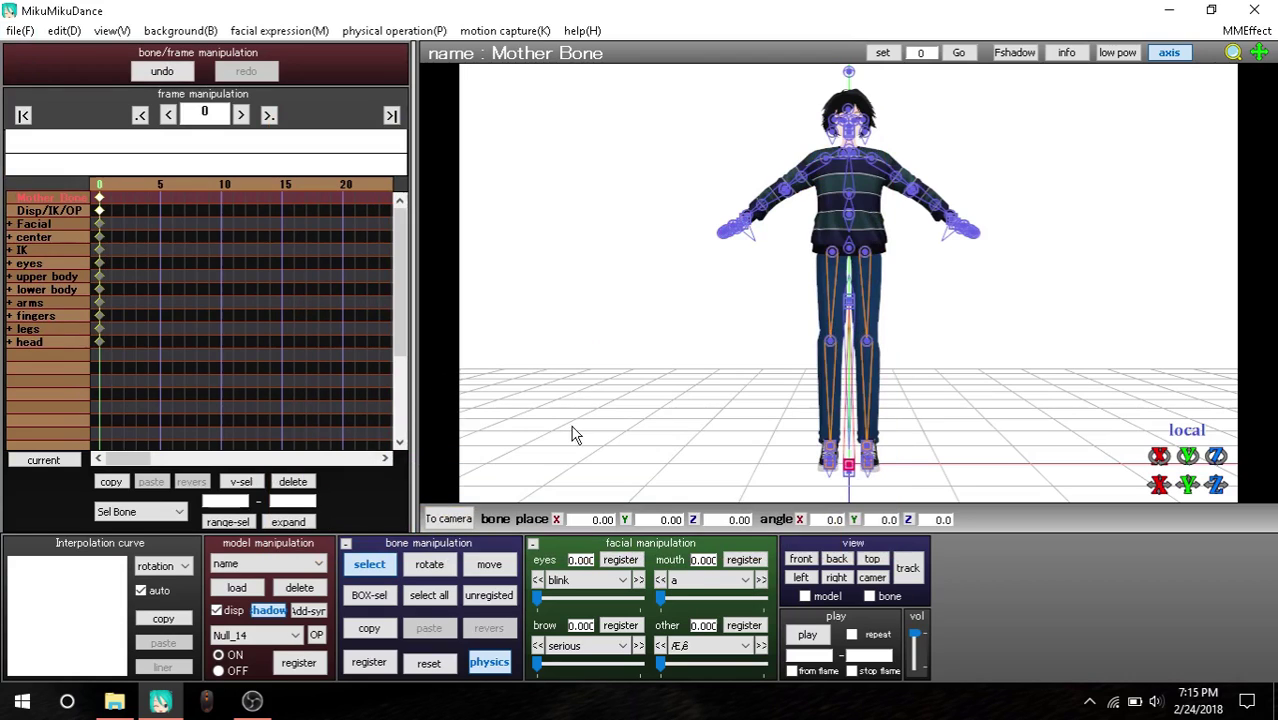
pyautogui.click(807, 634)
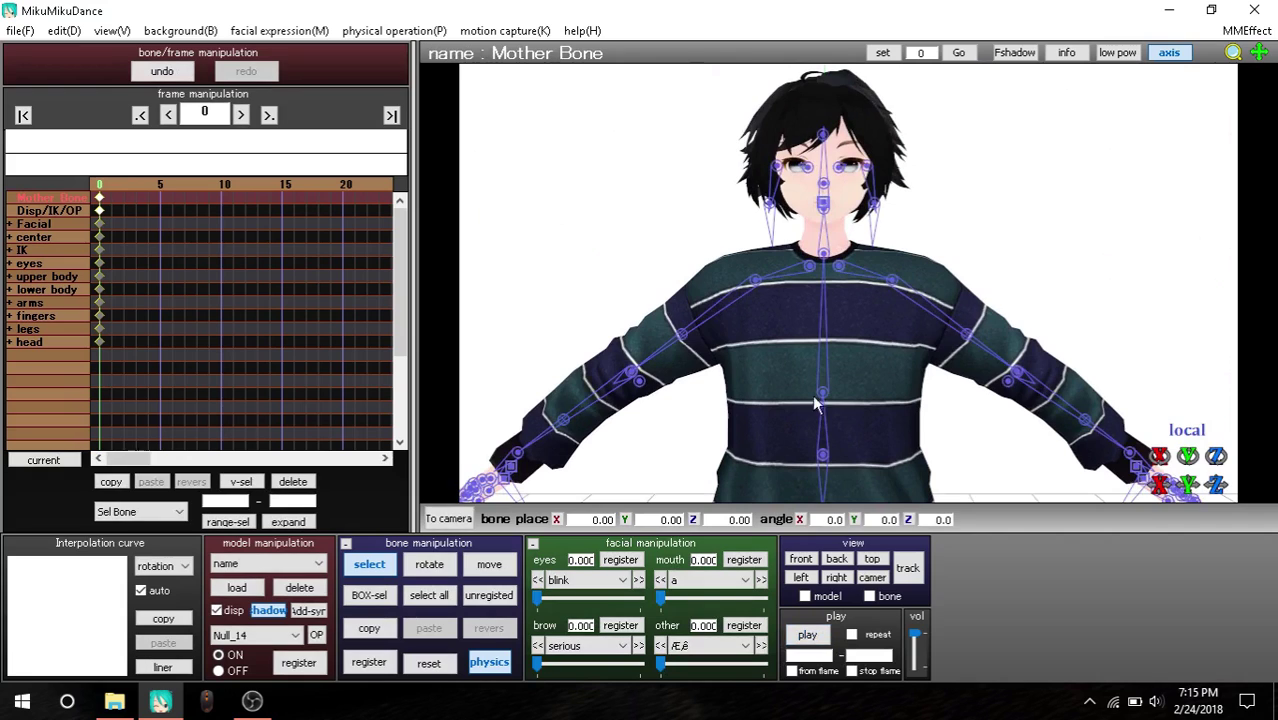
# Load the talk WAV file and enable playing the WAV along with the frames
pyautogui.click(14, 31)
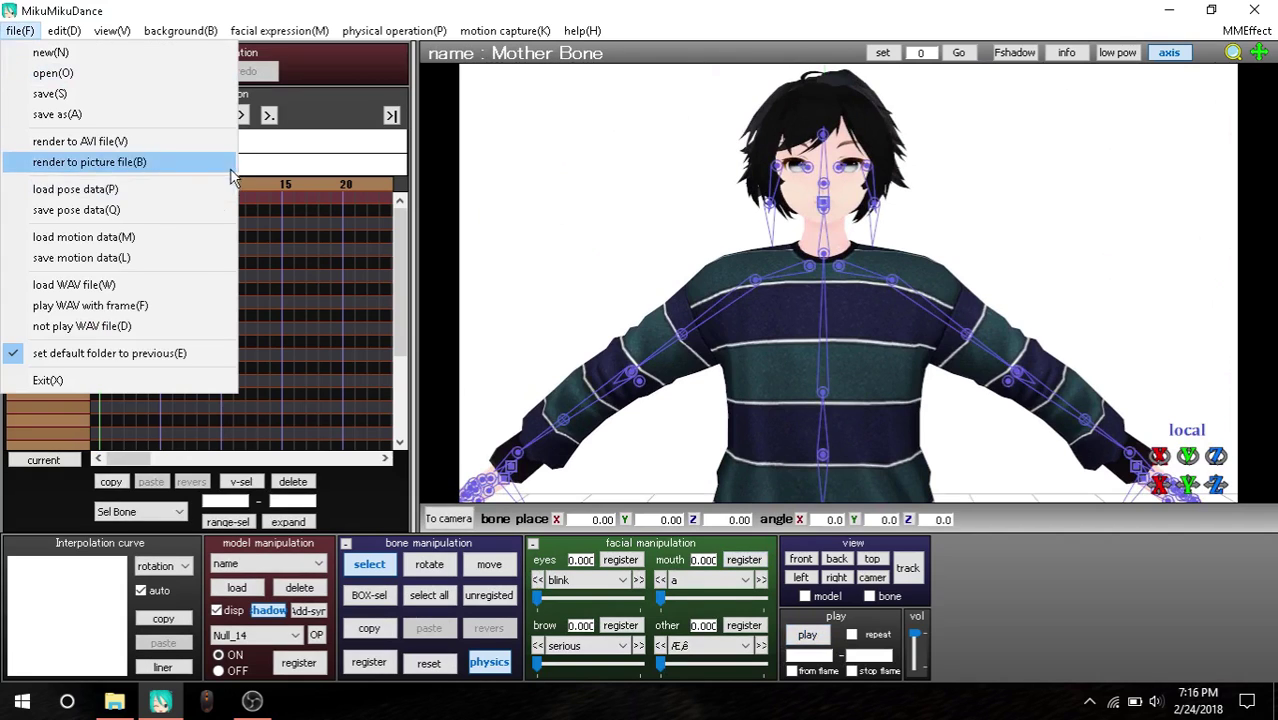
pyautogui.click(183, 290)
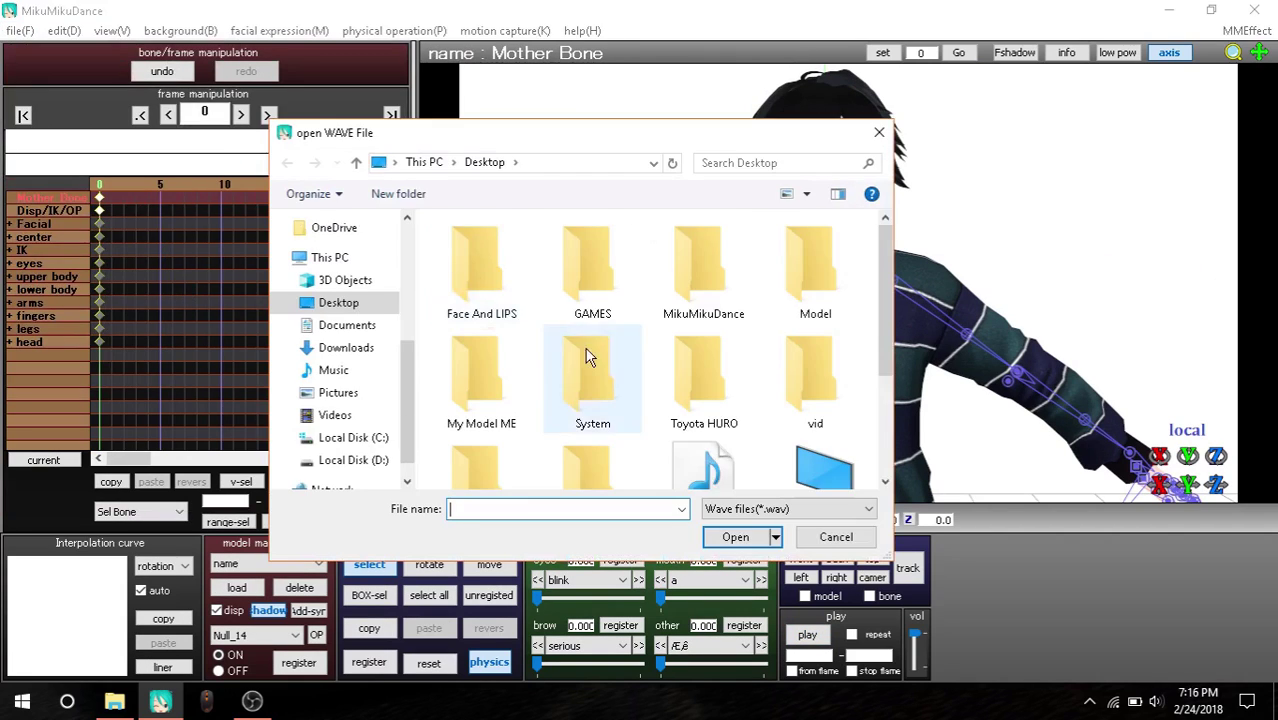
pyautogui.scroll(-3, 585, 357)
pyautogui.doubleClick(699, 285)
pyautogui.click(10, 33)
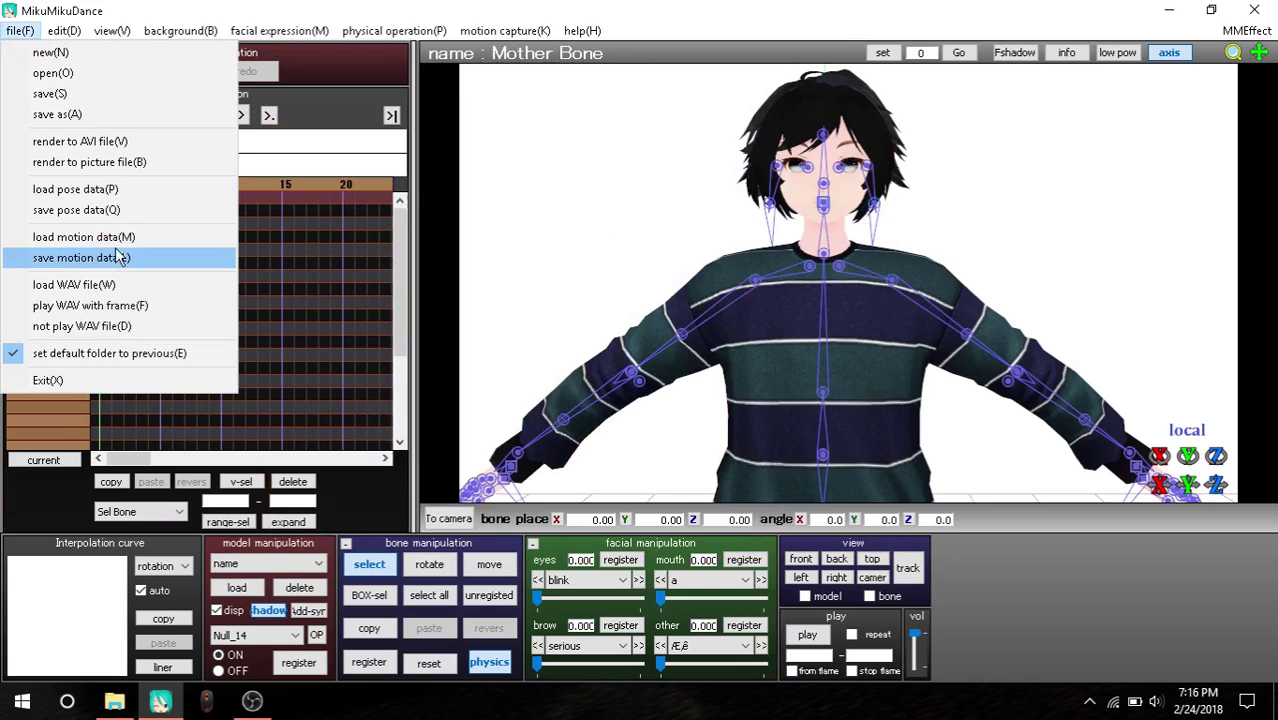
pyautogui.click(180, 301)
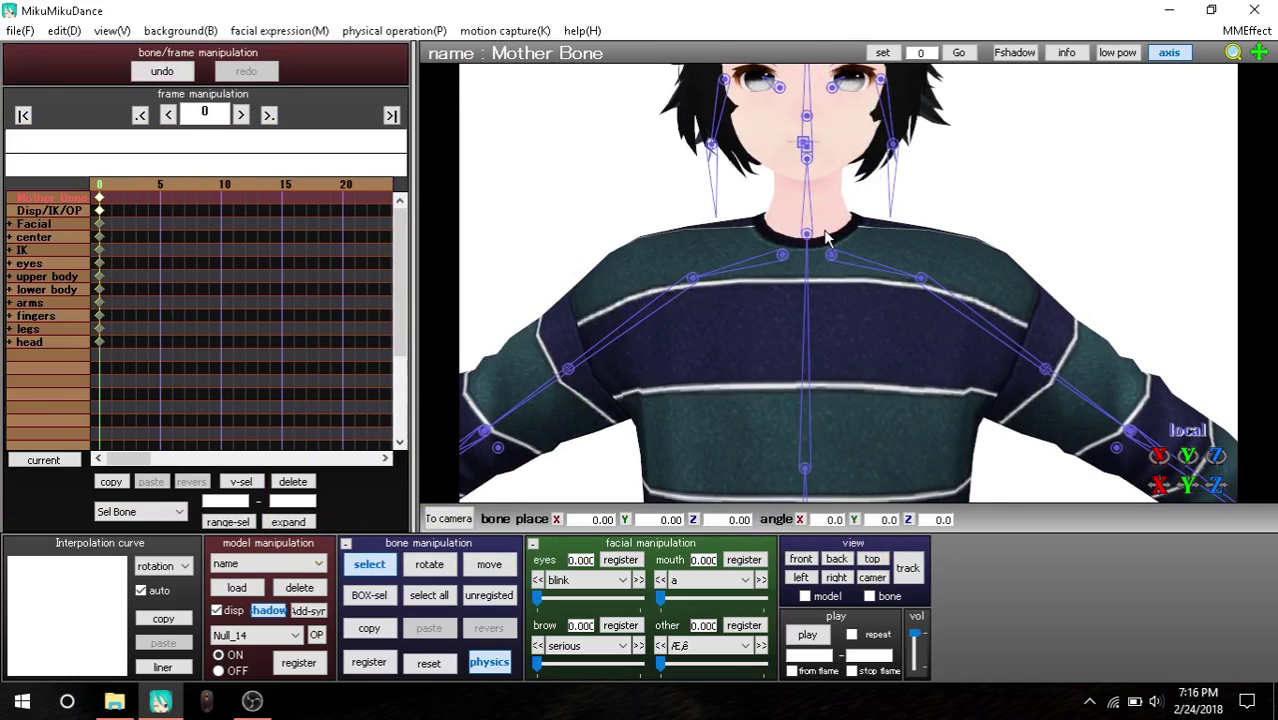
# Hide the axis, zoom the camera onto the head, register it at frame 0, and play back
pyautogui.click(448, 521)
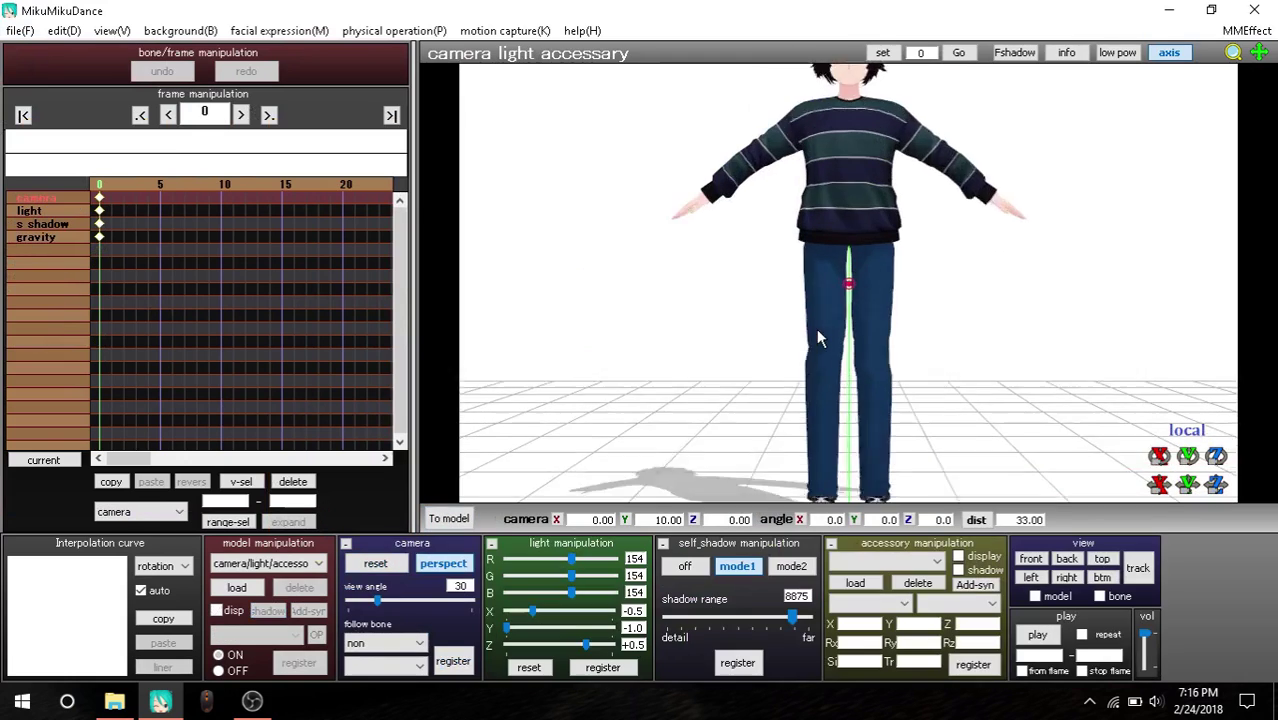
pyautogui.click(1188, 56)
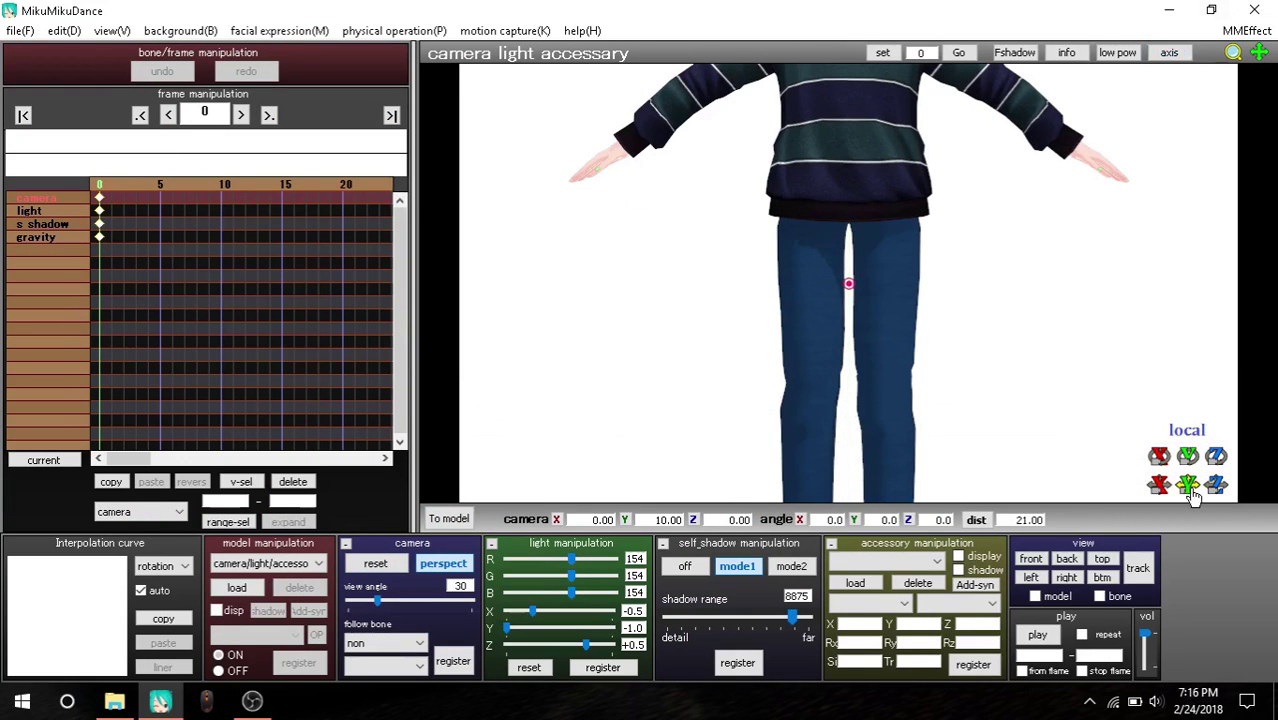
pyautogui.moveTo(1188, 486); pyautogui.dragTo(1188, 470)
pyautogui.scroll(12, 1036, 385)
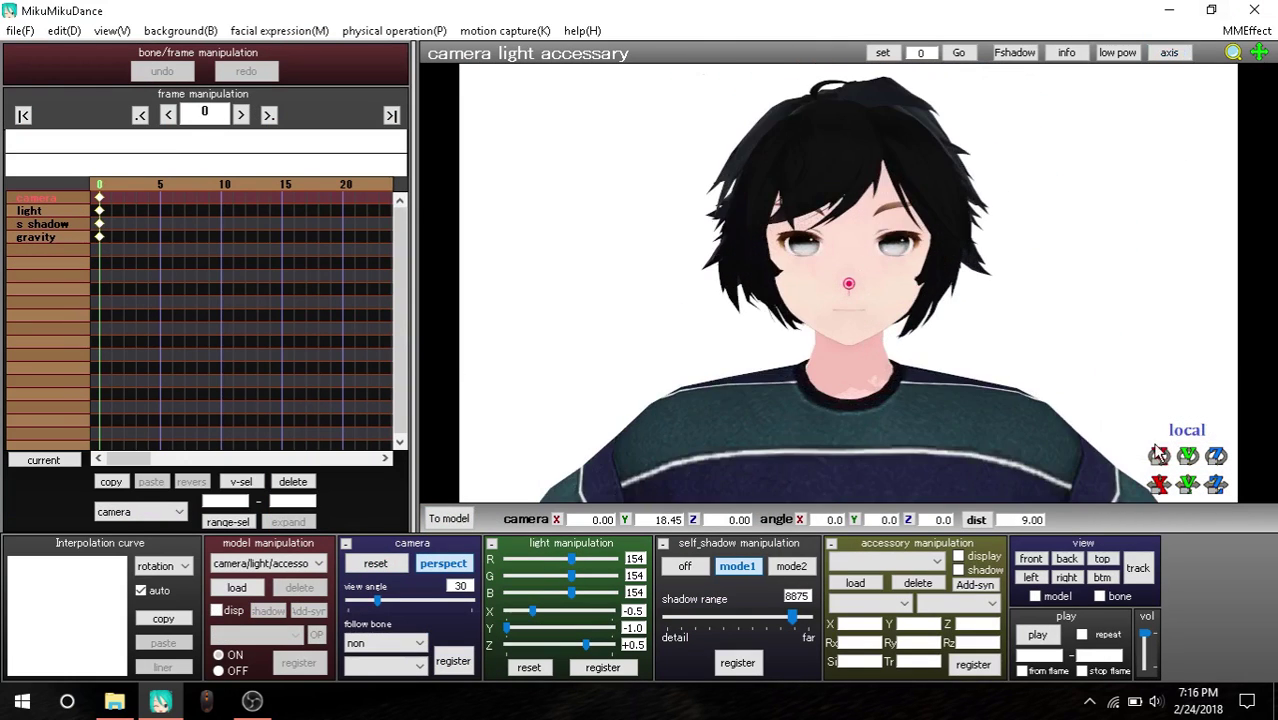
pyautogui.click(455, 666)
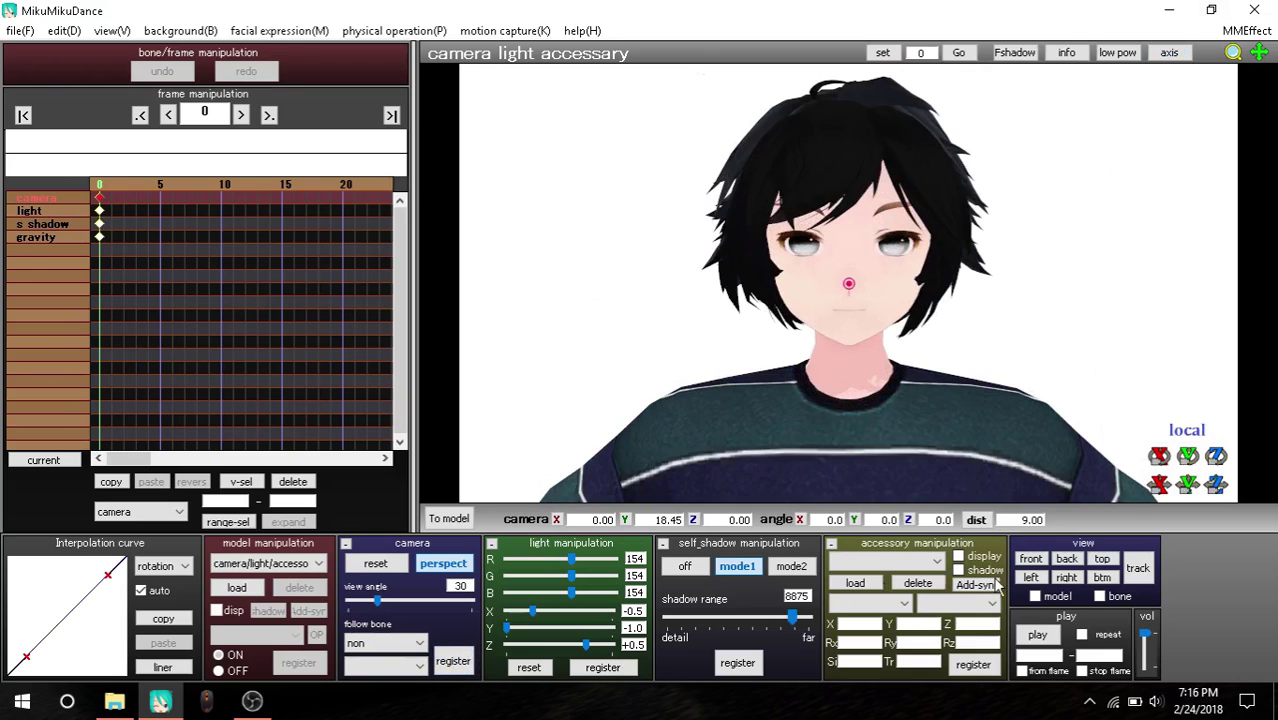
pyautogui.click(1052, 634)
pyautogui.moveTo(1043, 238); pyautogui.dragTo(757, 292)
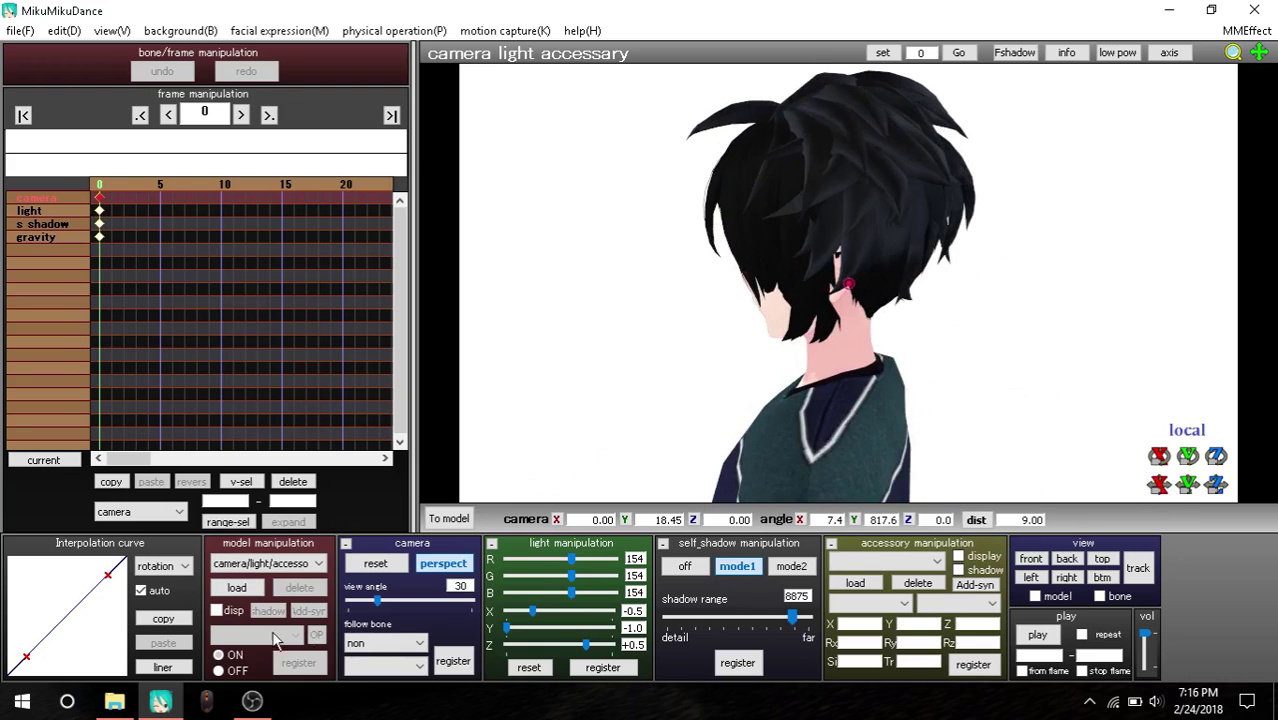
# From the Face And LIPS folder, reopen the 111.fal project in a maximized Face And Lips window
pyautogui.click(114, 701)
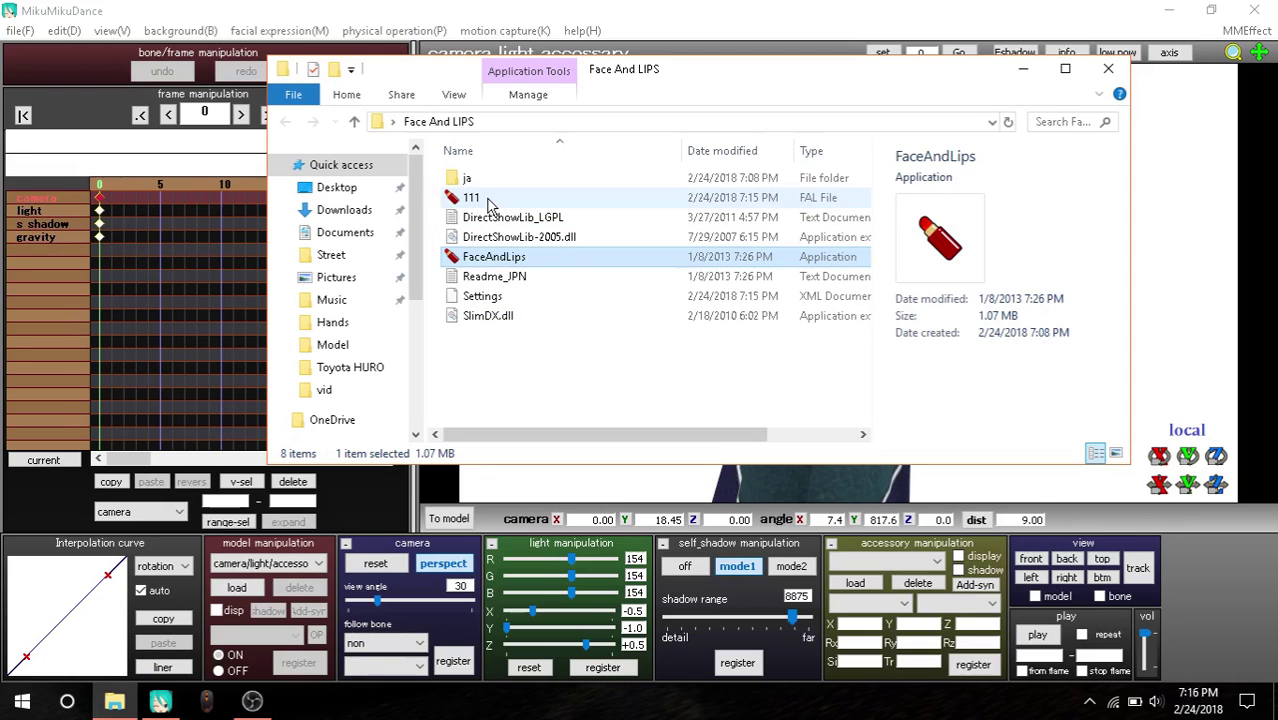
pyautogui.rightClick(530, 200)
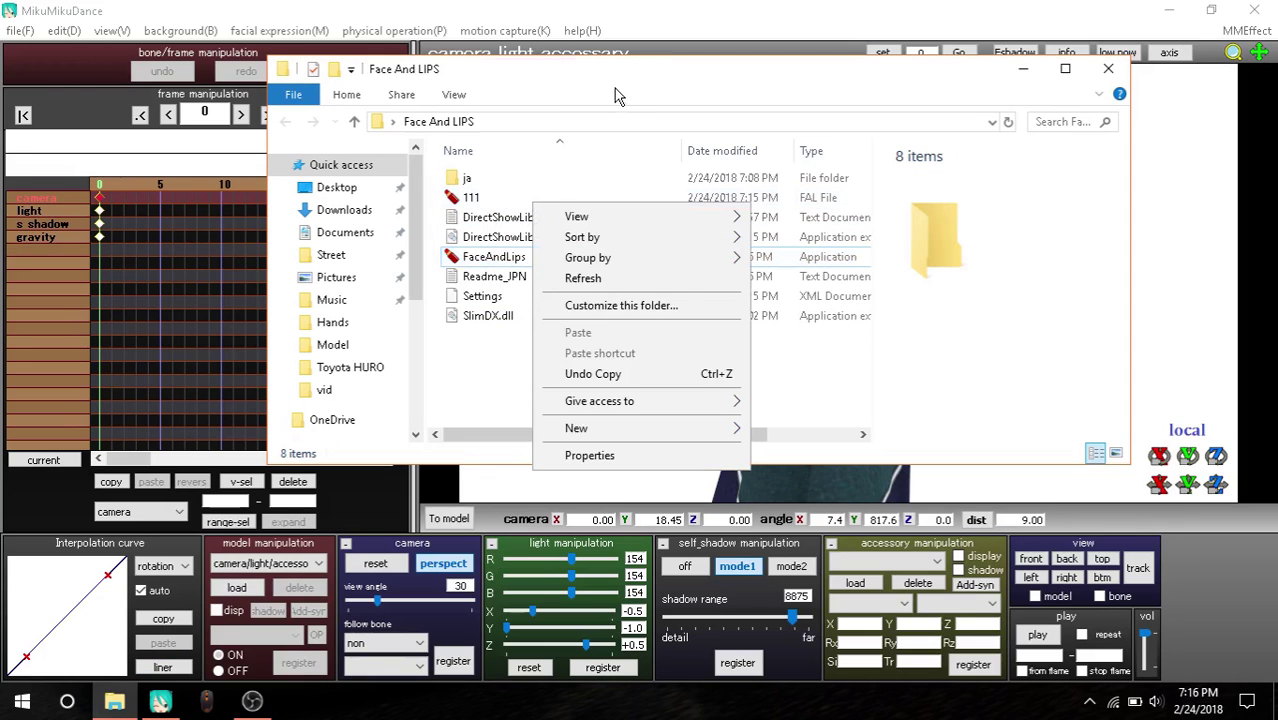
pyautogui.click(617, 96)
pyautogui.click(505, 200)
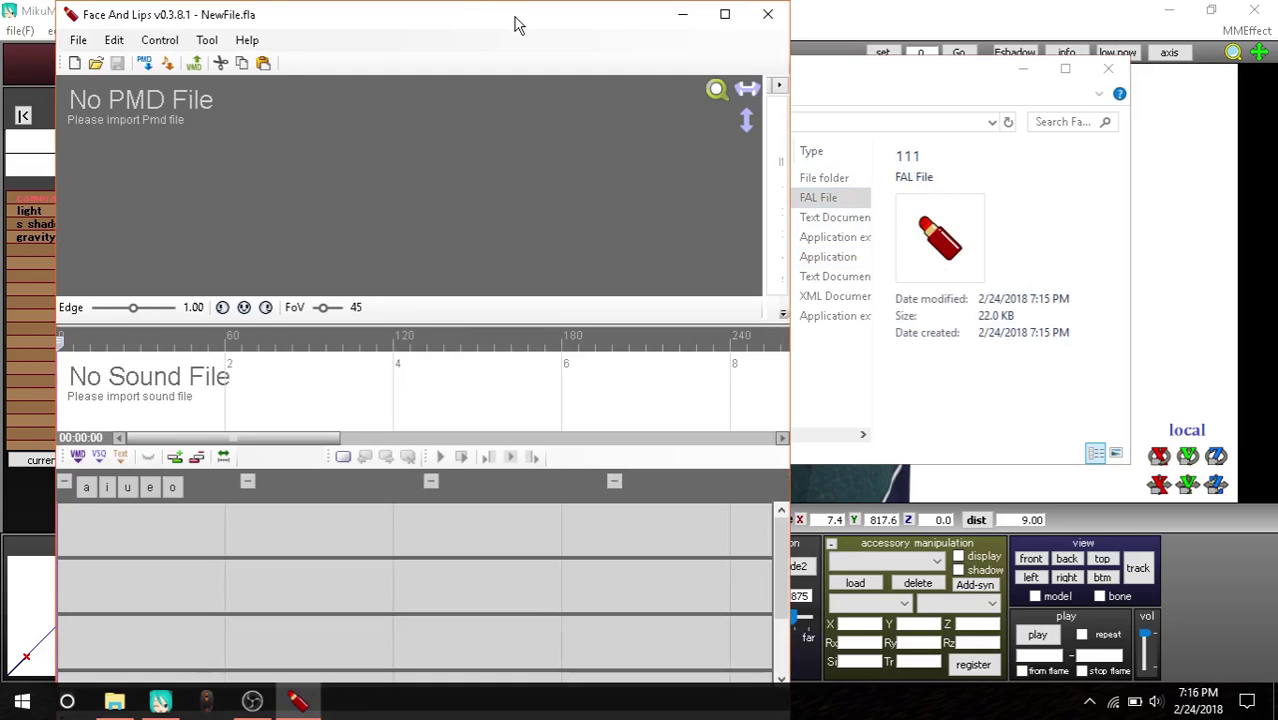
pyautogui.doubleClick(517, 24)
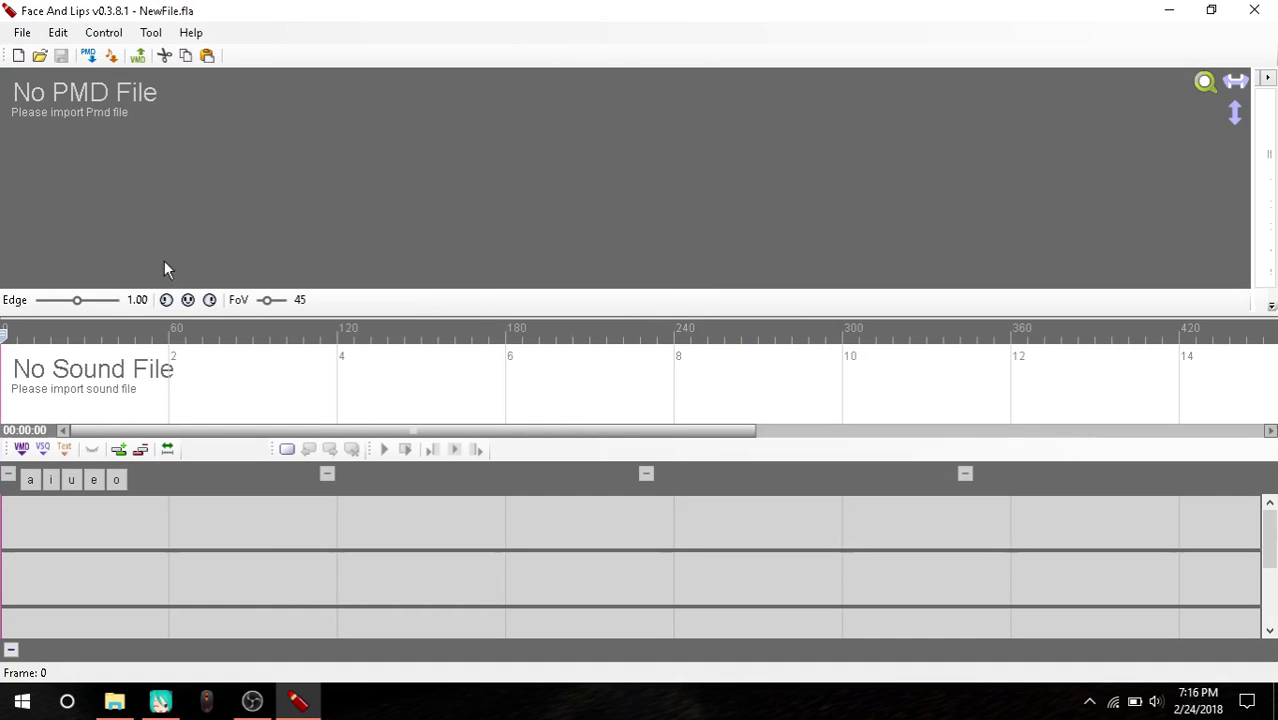
pyautogui.click(22, 32)
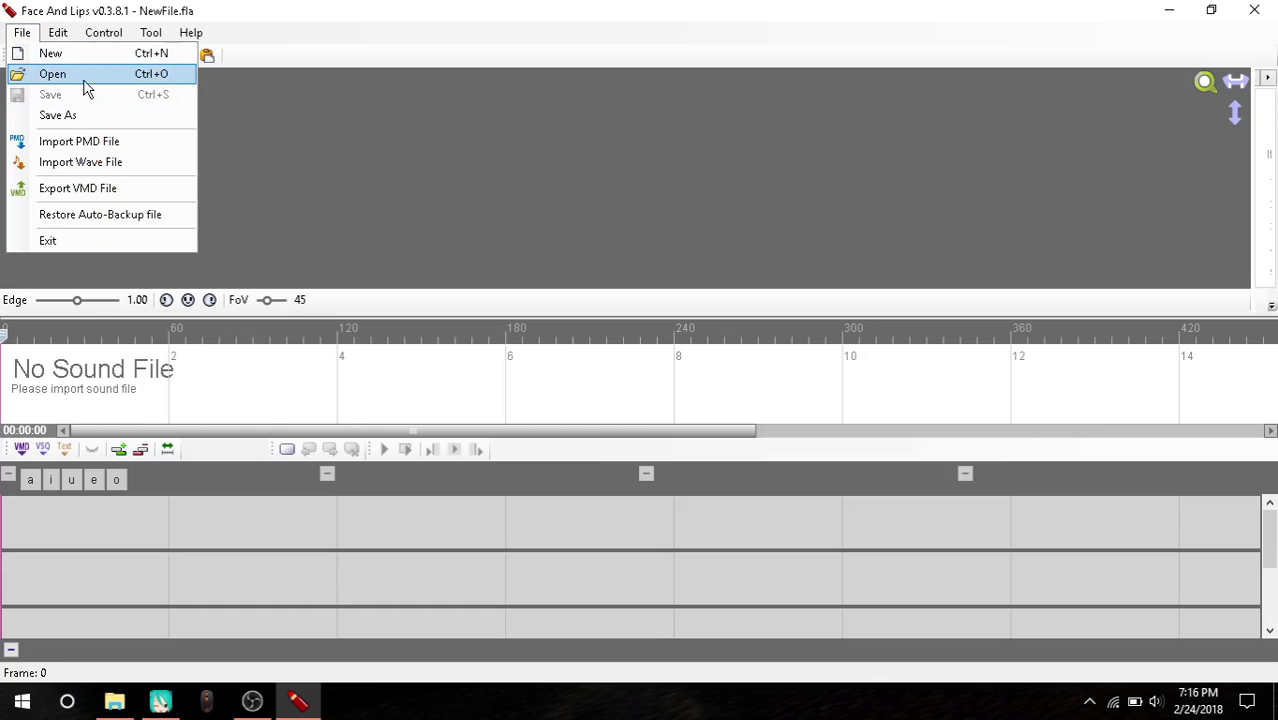
pyautogui.click(83, 78)
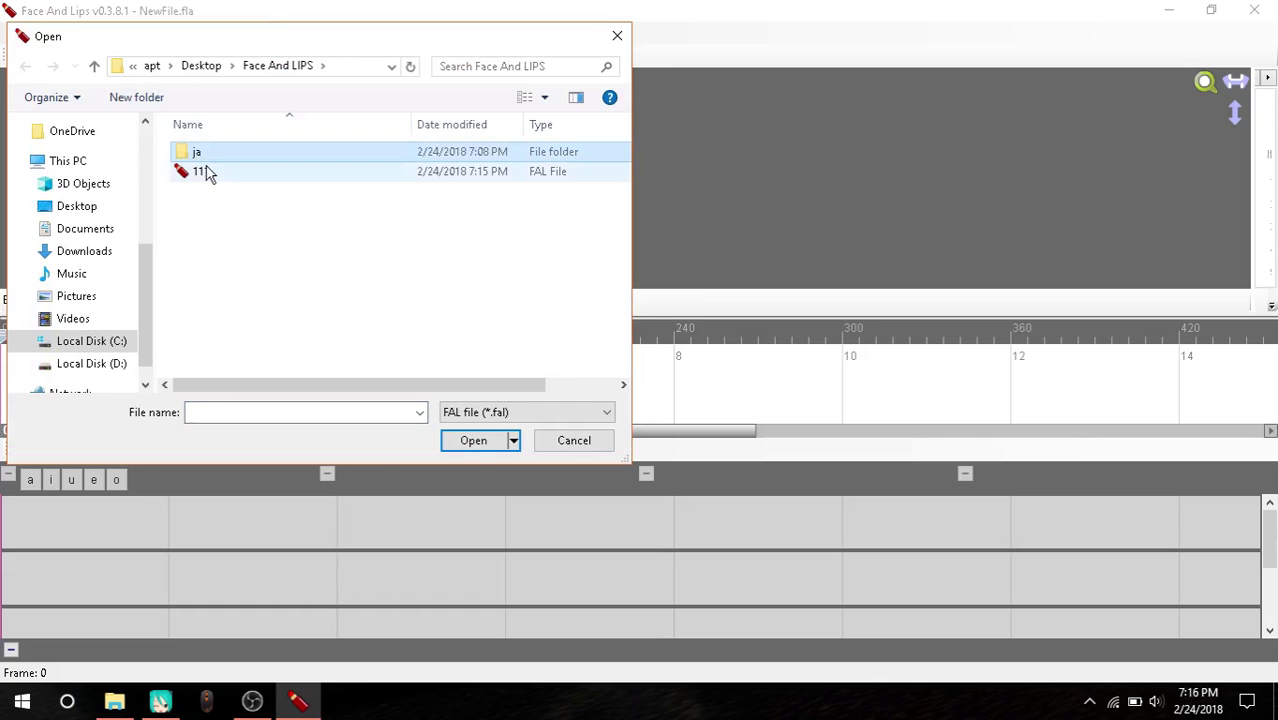
pyautogui.doubleClick(206, 170)
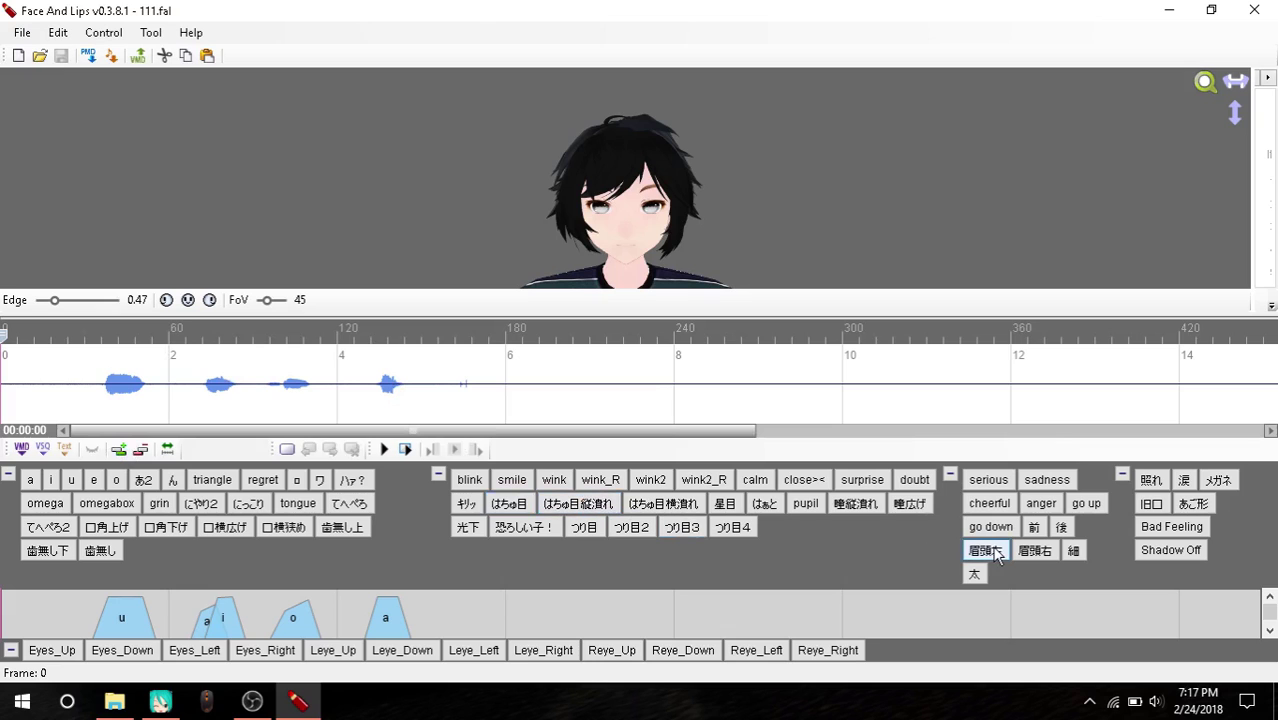
# Close Face And Lips and its folder, then orbit around the head back to a front-on face view
pyautogui.click(1254, 10)
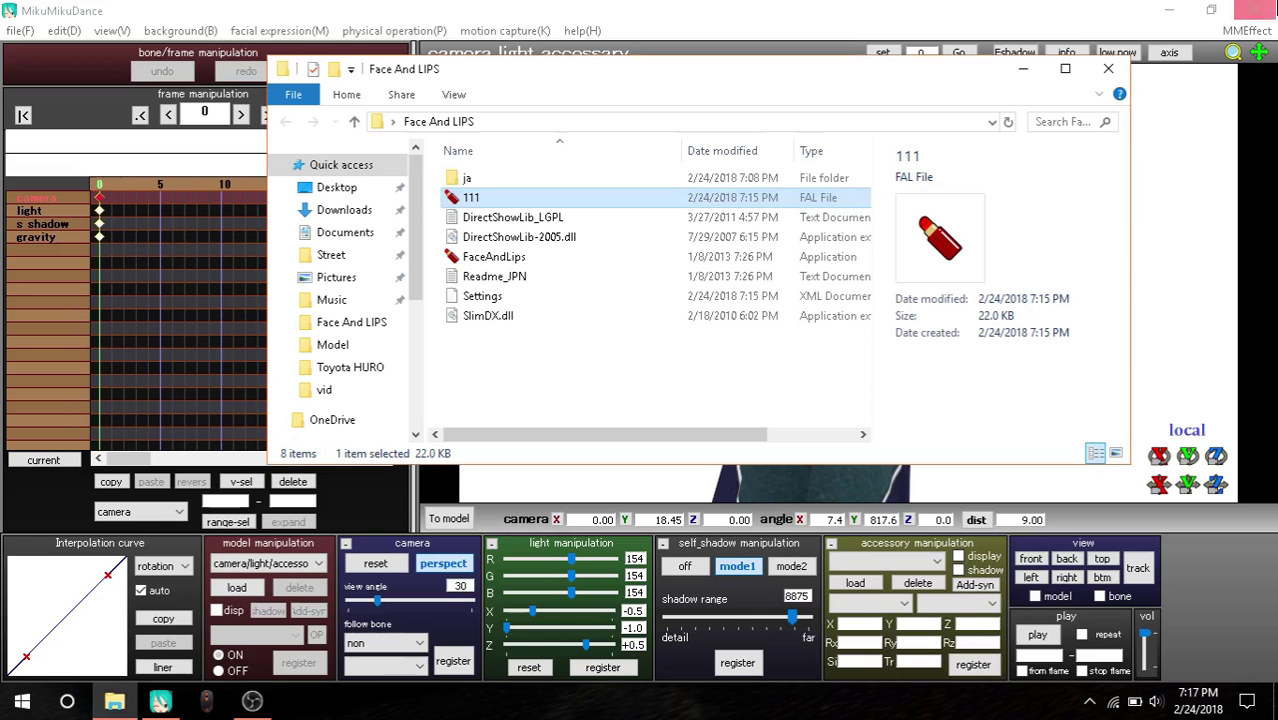
pyautogui.click(1124, 72)
pyautogui.moveTo(1037, 247); pyautogui.dragTo(750, 255)
pyautogui.moveTo(1090, 252); pyautogui.dragTo(836, 250)
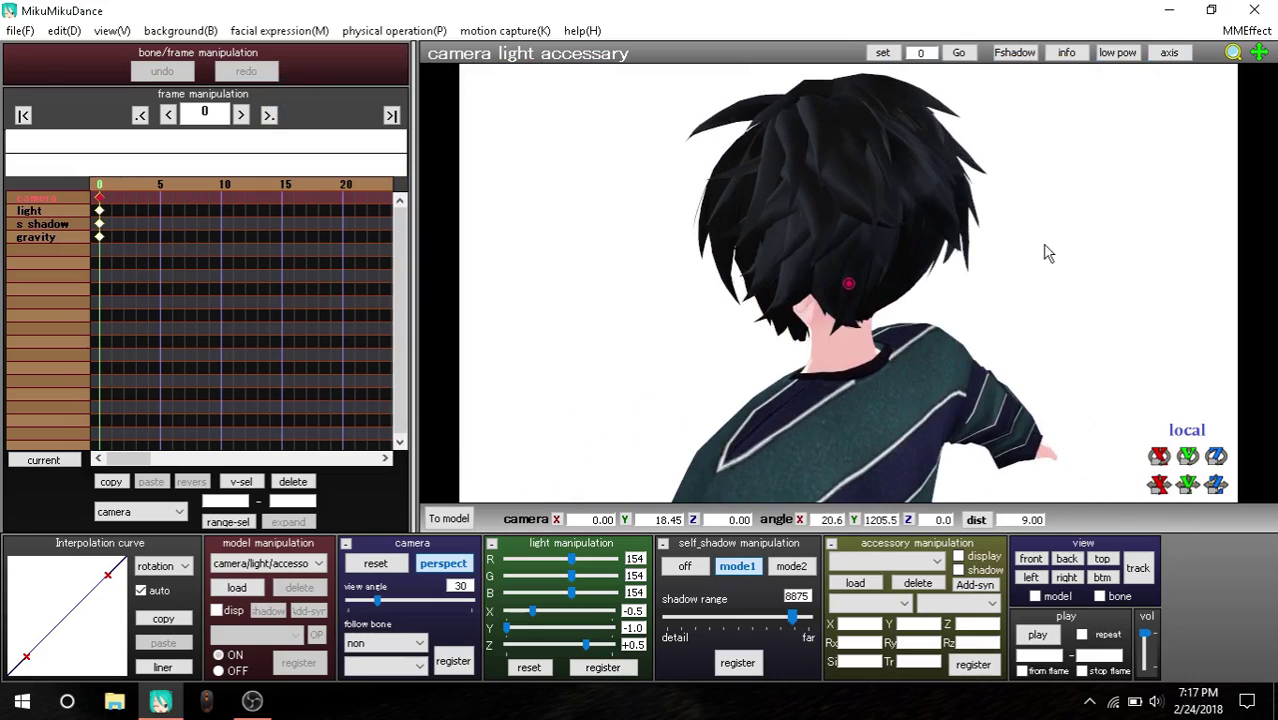
pyautogui.moveTo(1044, 253); pyautogui.dragTo(790, 233)
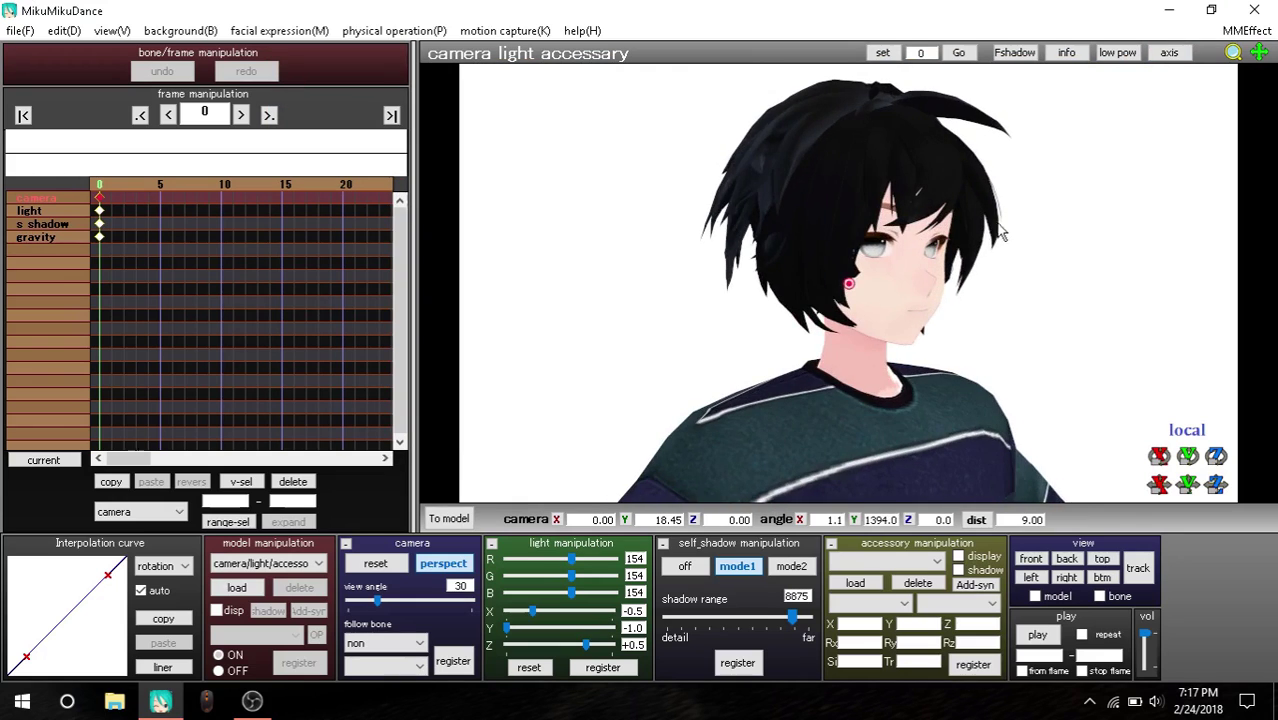
pyautogui.moveTo(1003, 233); pyautogui.dragTo(815, 257)
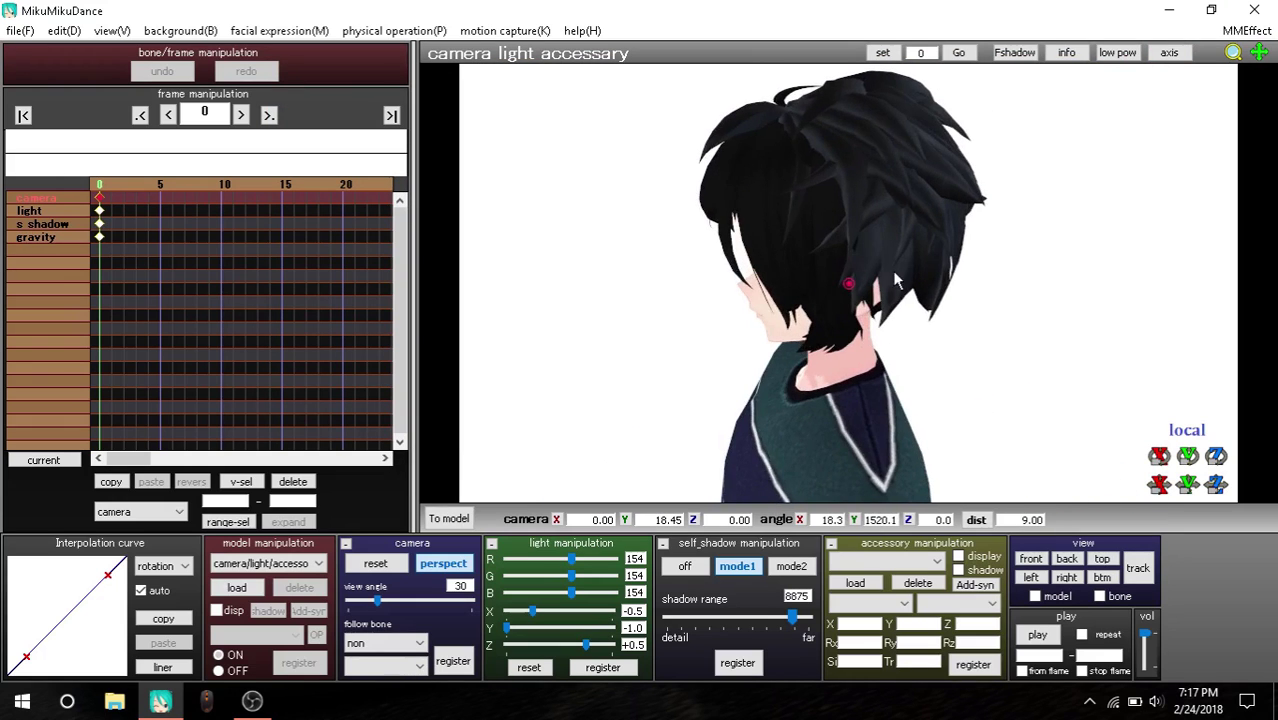
pyautogui.moveTo(897, 281); pyautogui.dragTo(1027, 245)
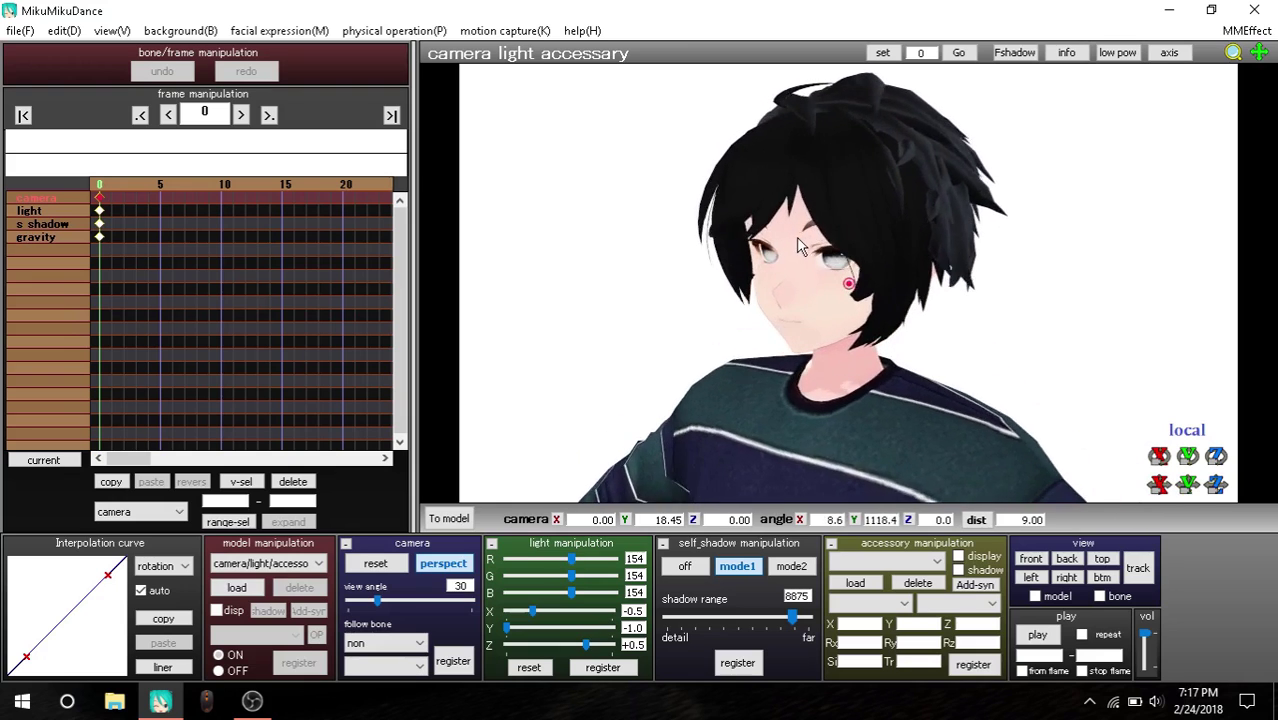
pyautogui.moveTo(800, 247); pyautogui.dragTo(858, 228)
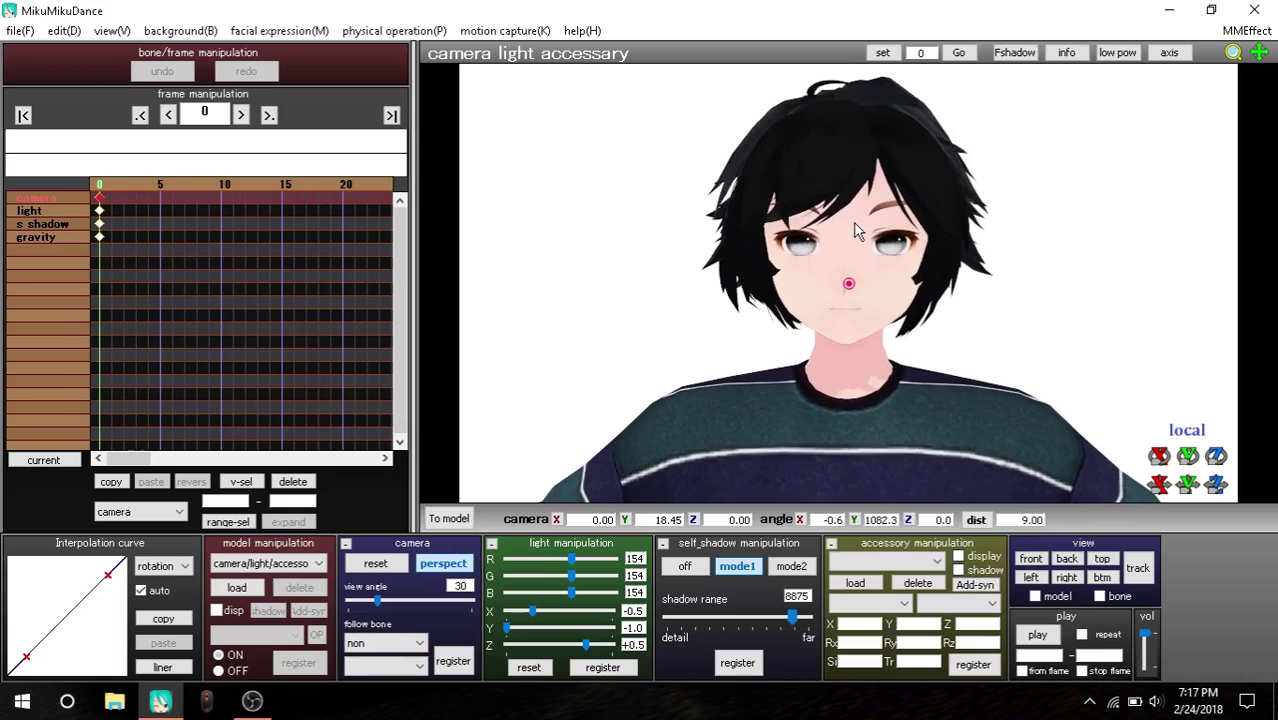